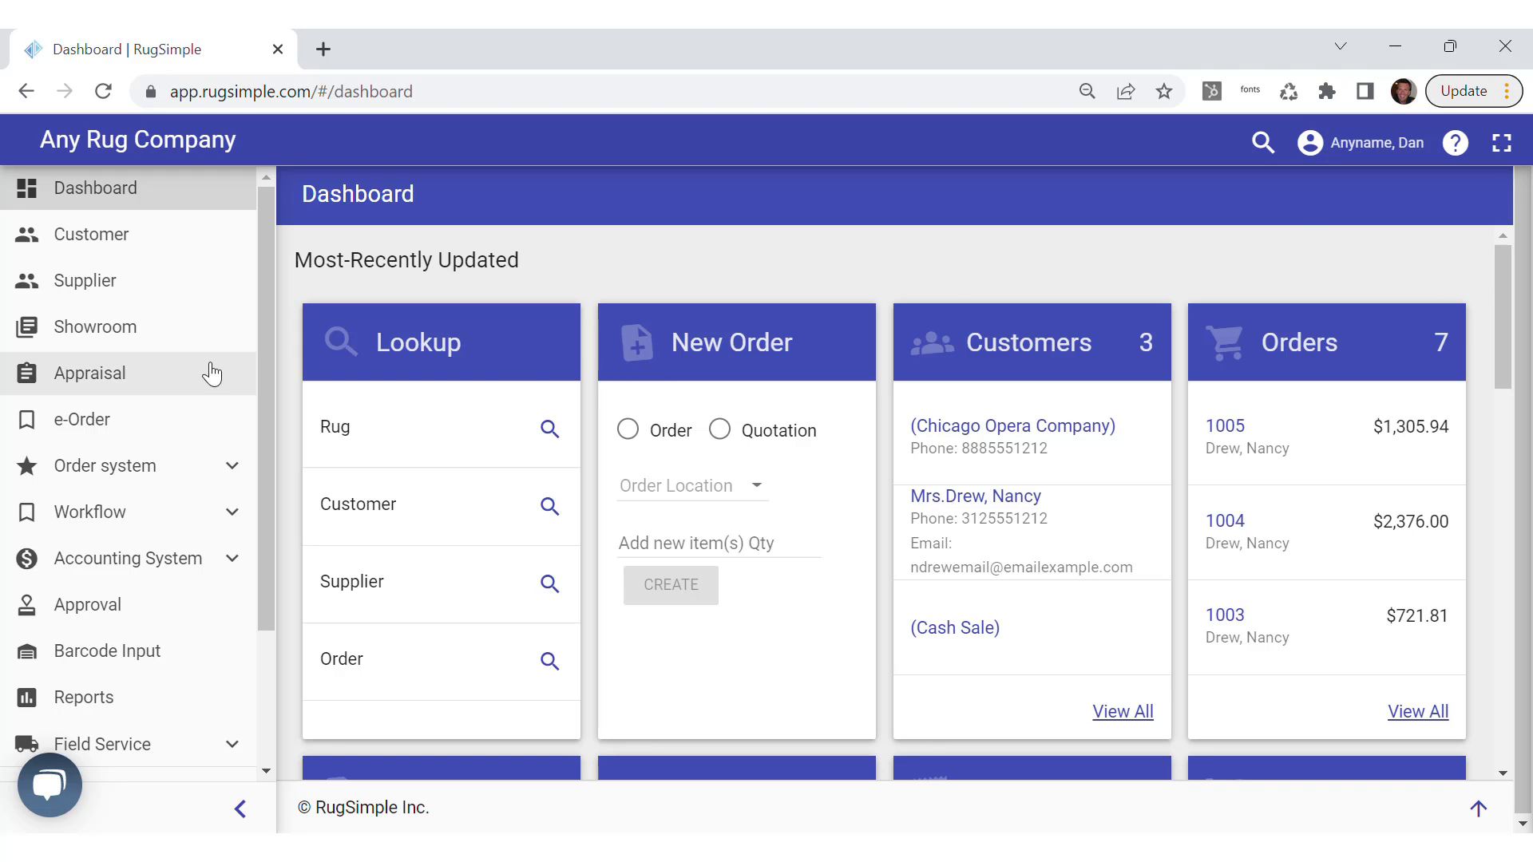
# View the customer list and the supplier list
pyautogui.moveTo(261, 412); pyautogui.dragTo(246, 589)
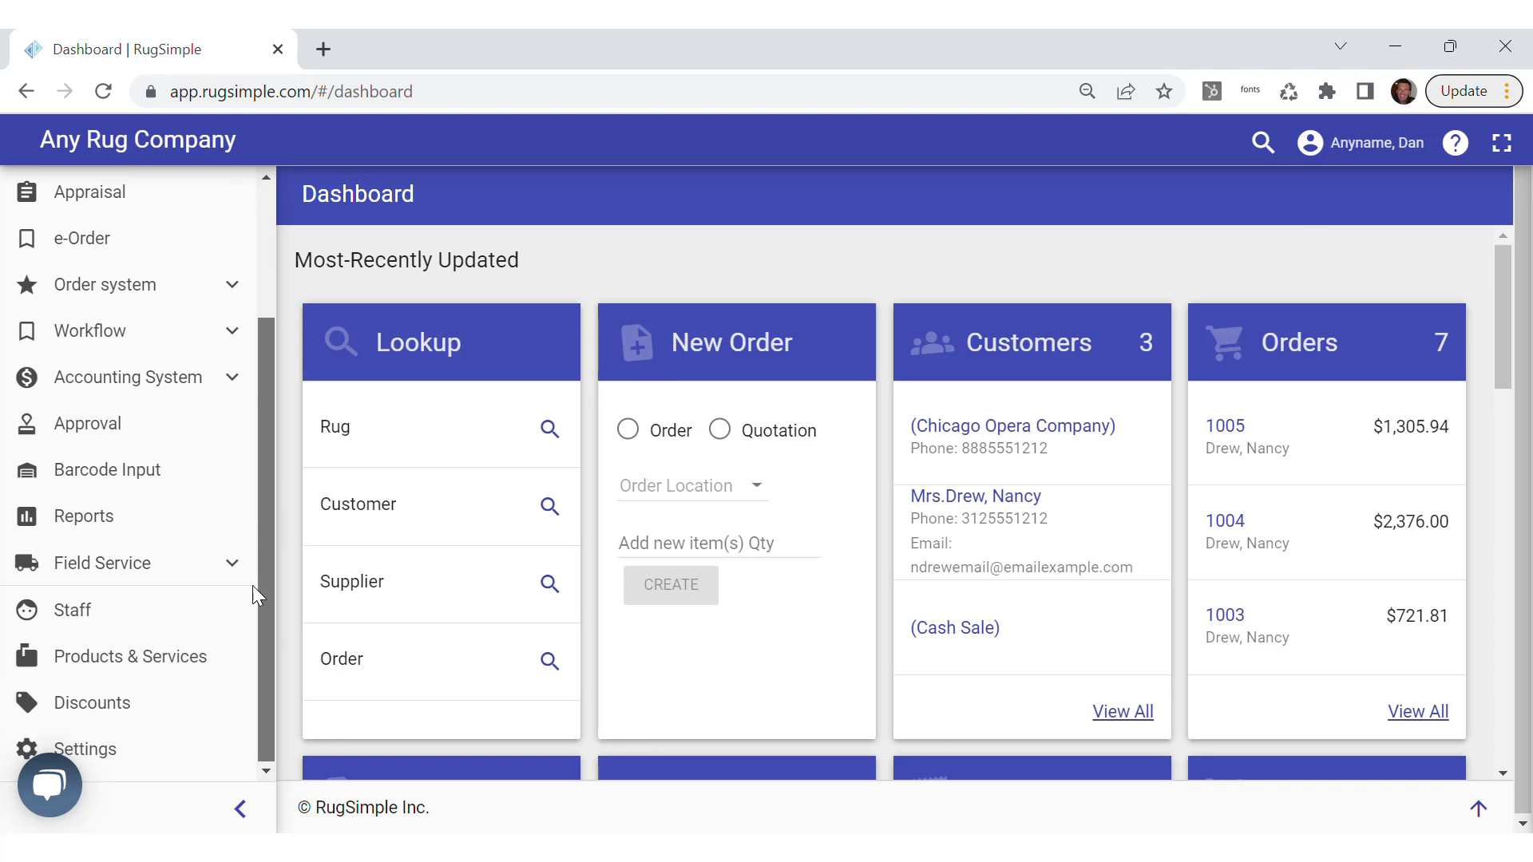
pyautogui.scroll(3, 252, 559)
pyautogui.click(160, 234)
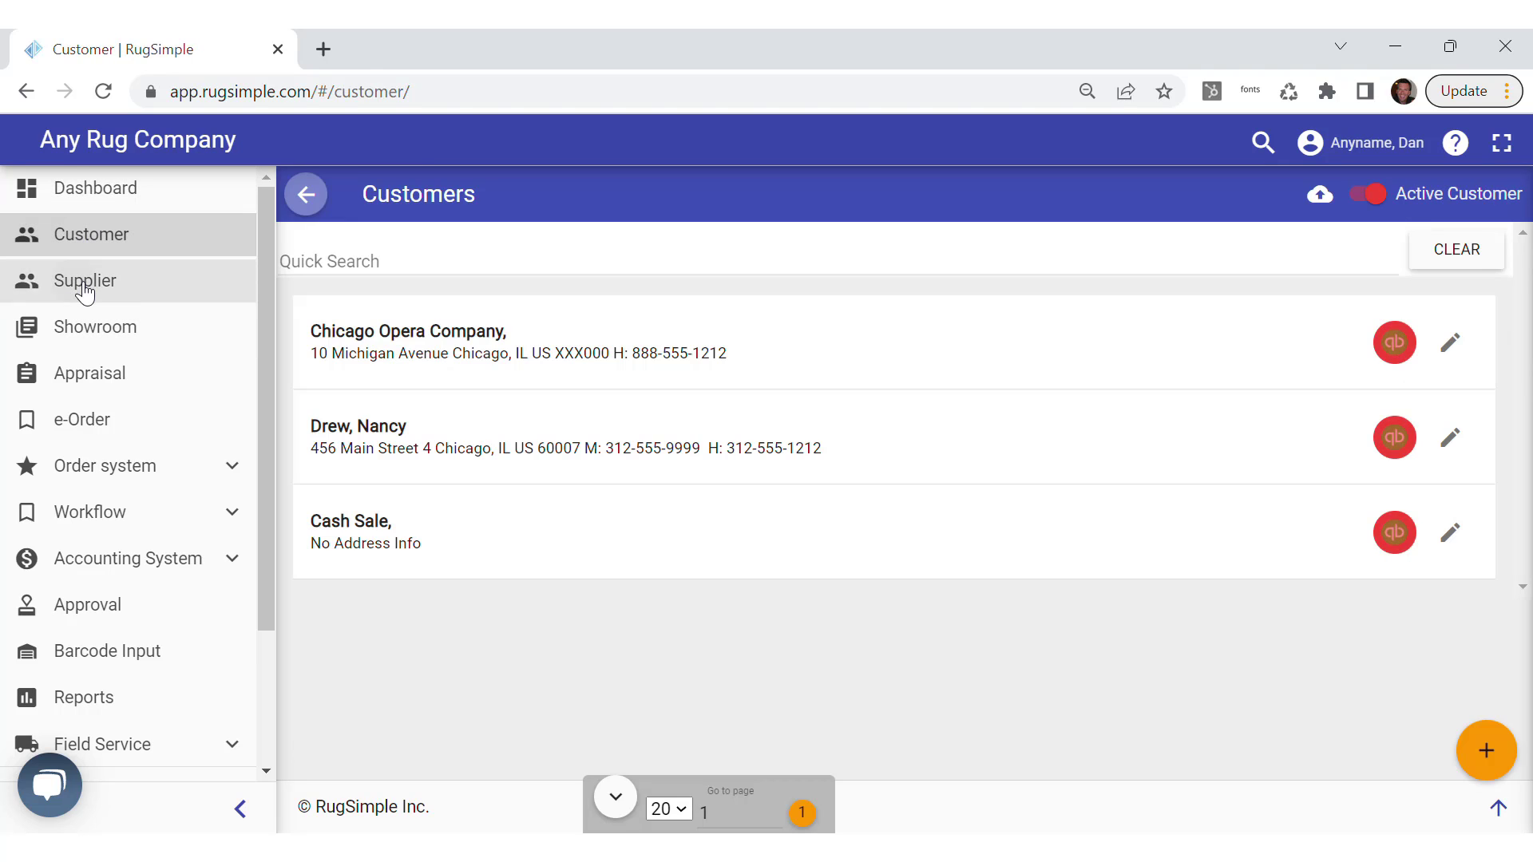
pyautogui.click(84, 286)
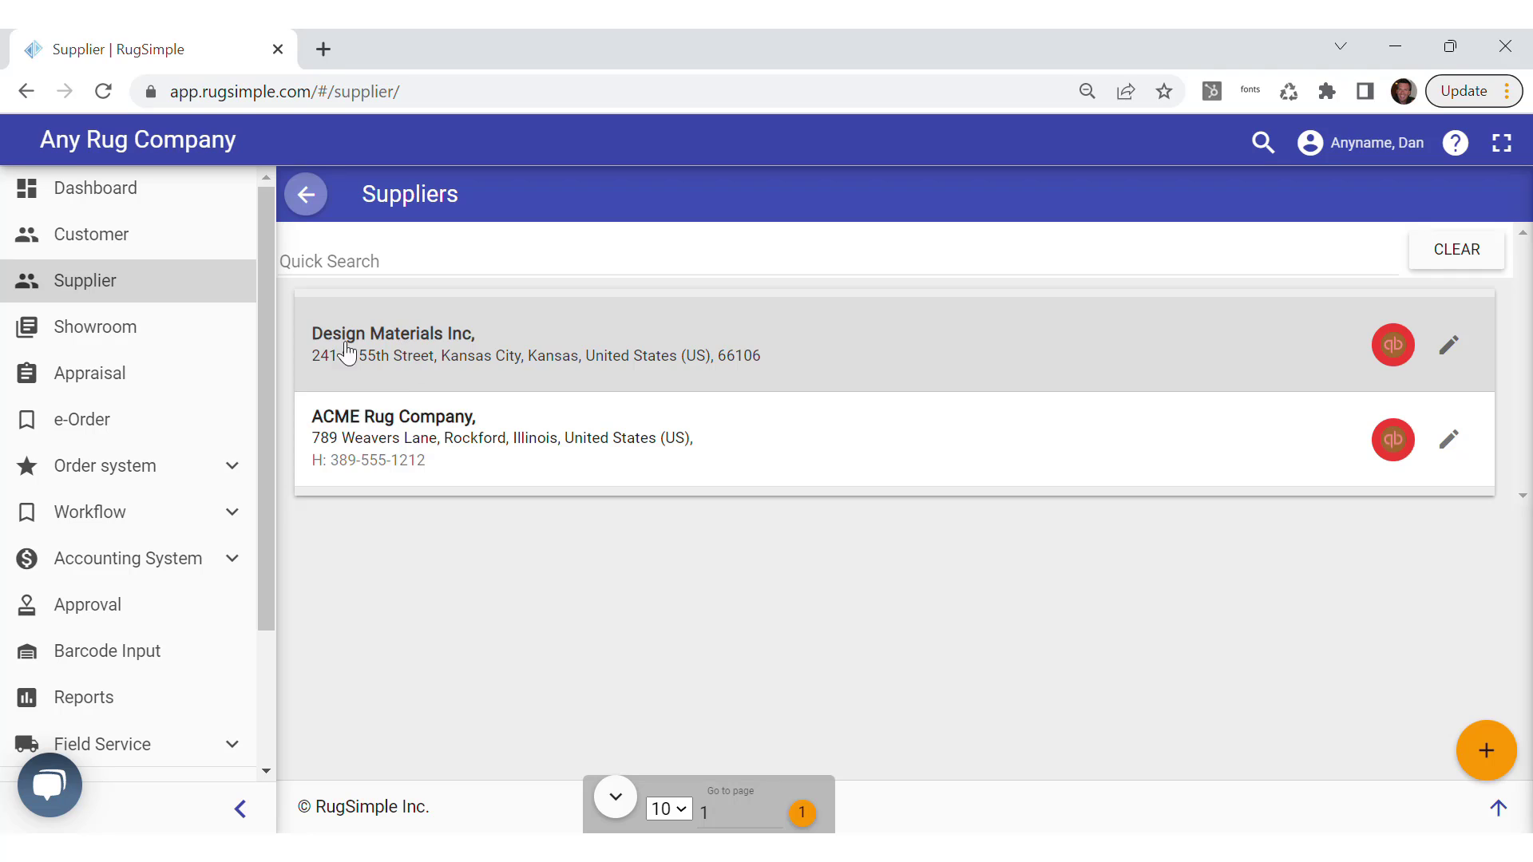
# Open the rug collections list from the list management settings
pyautogui.scroll(-3, 160, 559)
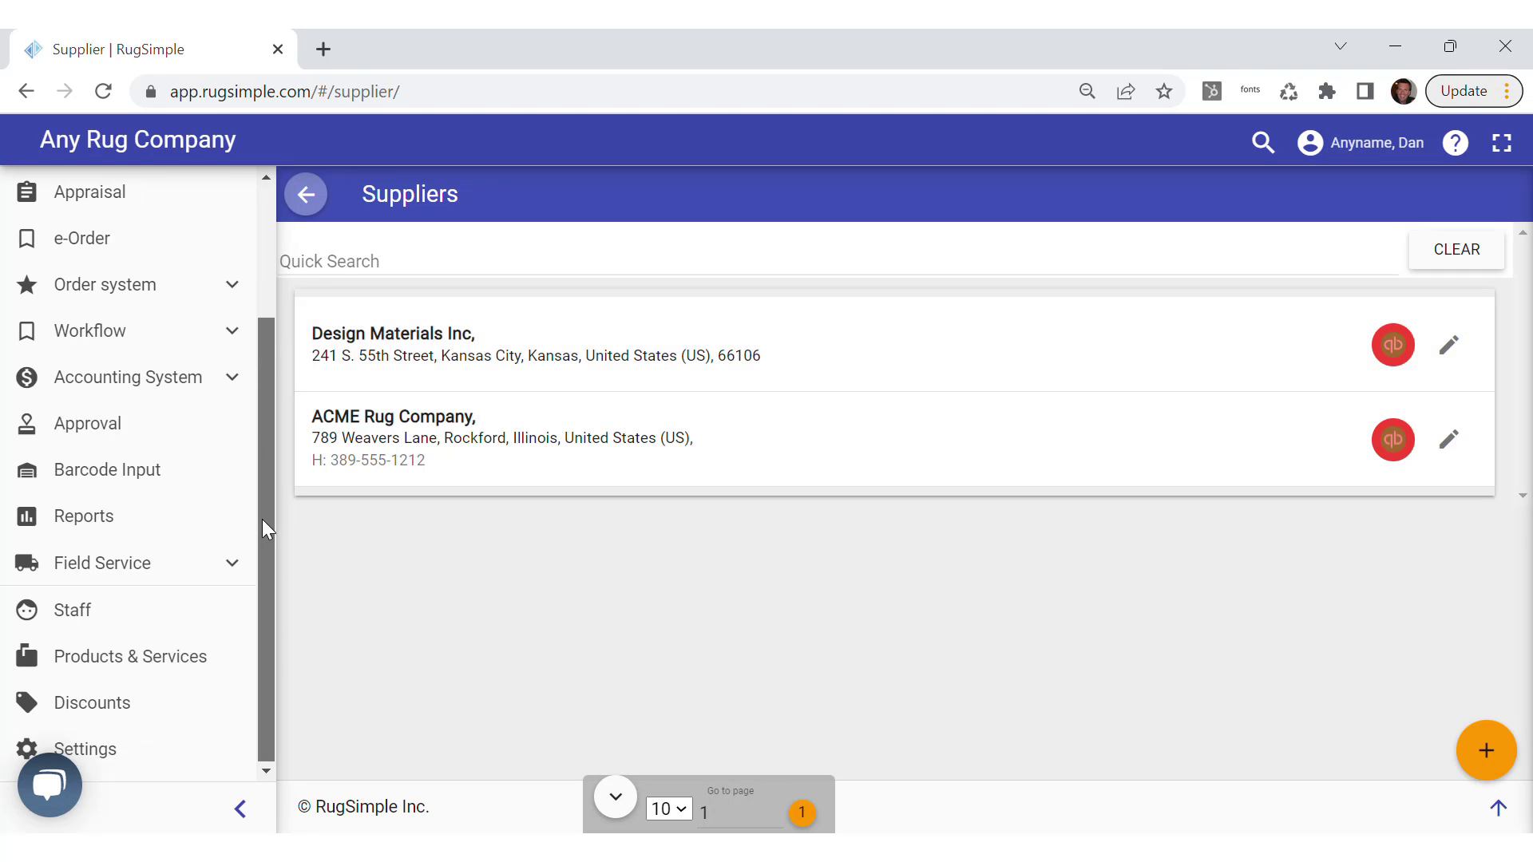
pyautogui.click(145, 758)
pyautogui.click(503, 409)
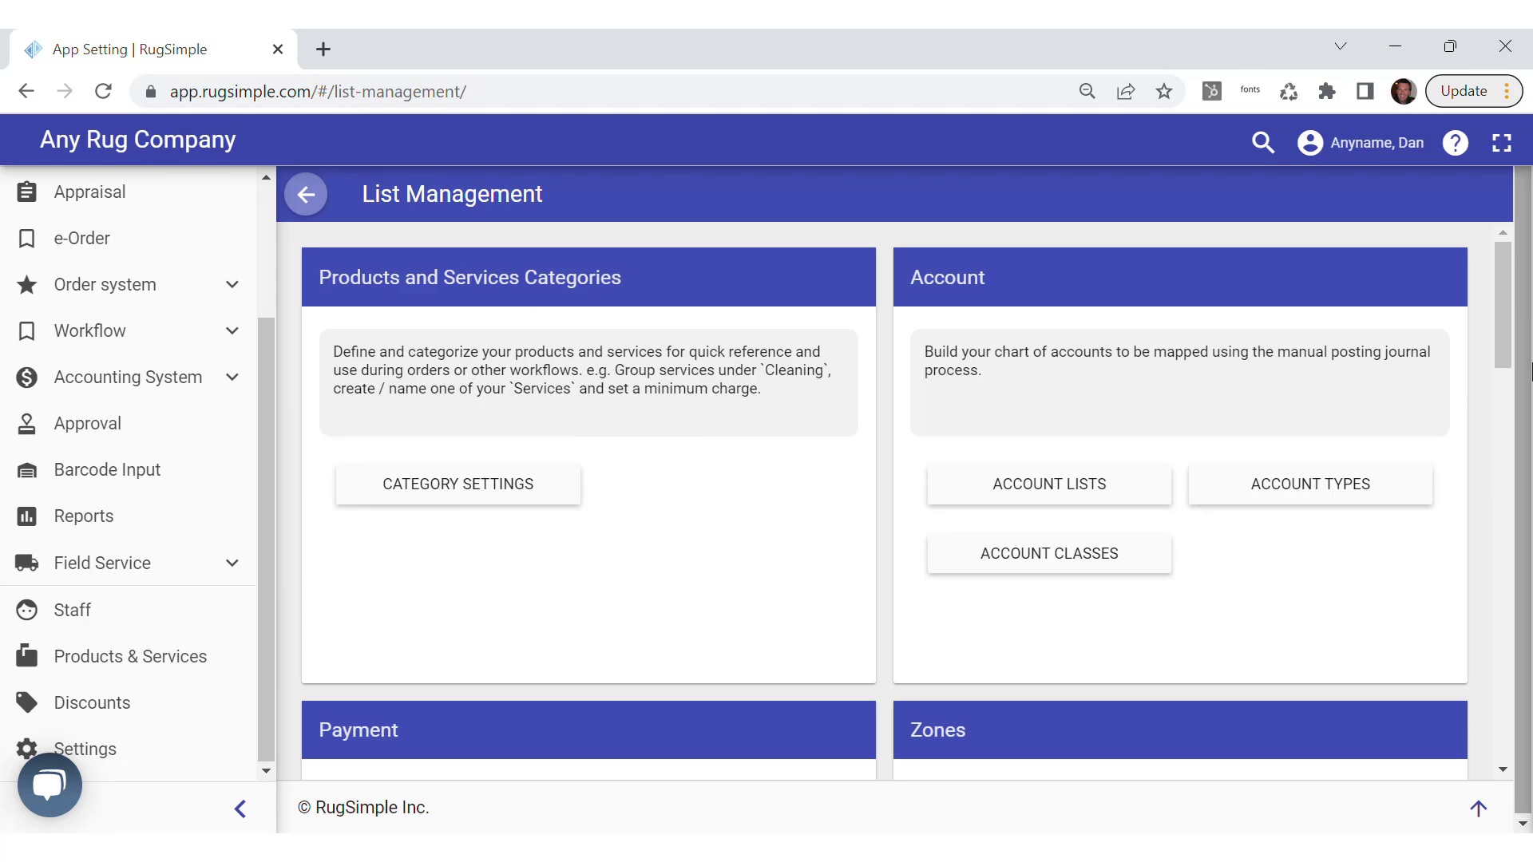
pyautogui.moveTo(1495, 301); pyautogui.dragTo(1469, 611)
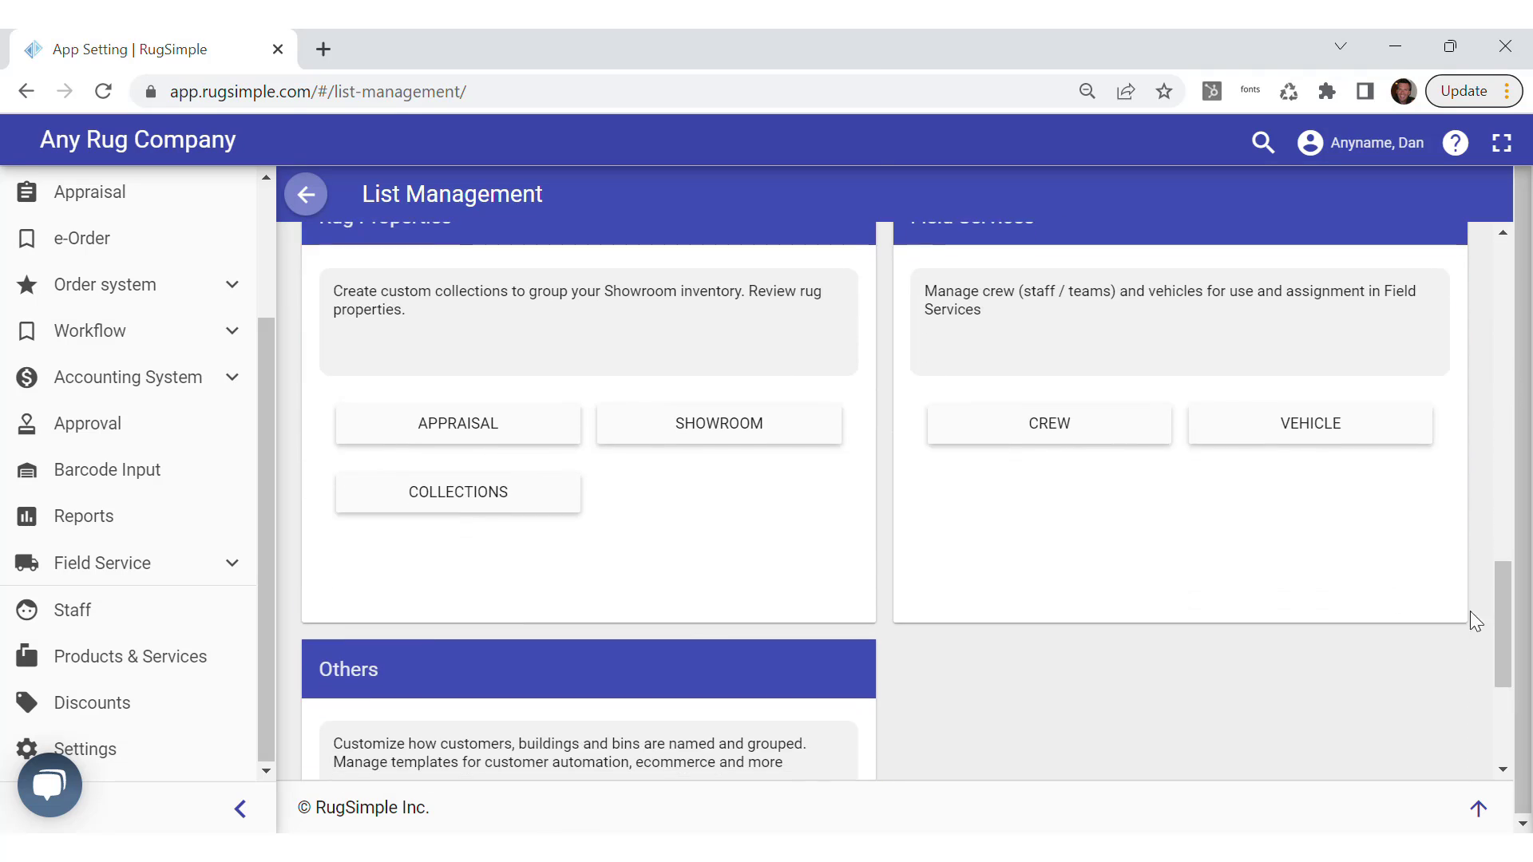
pyautogui.click(431, 491)
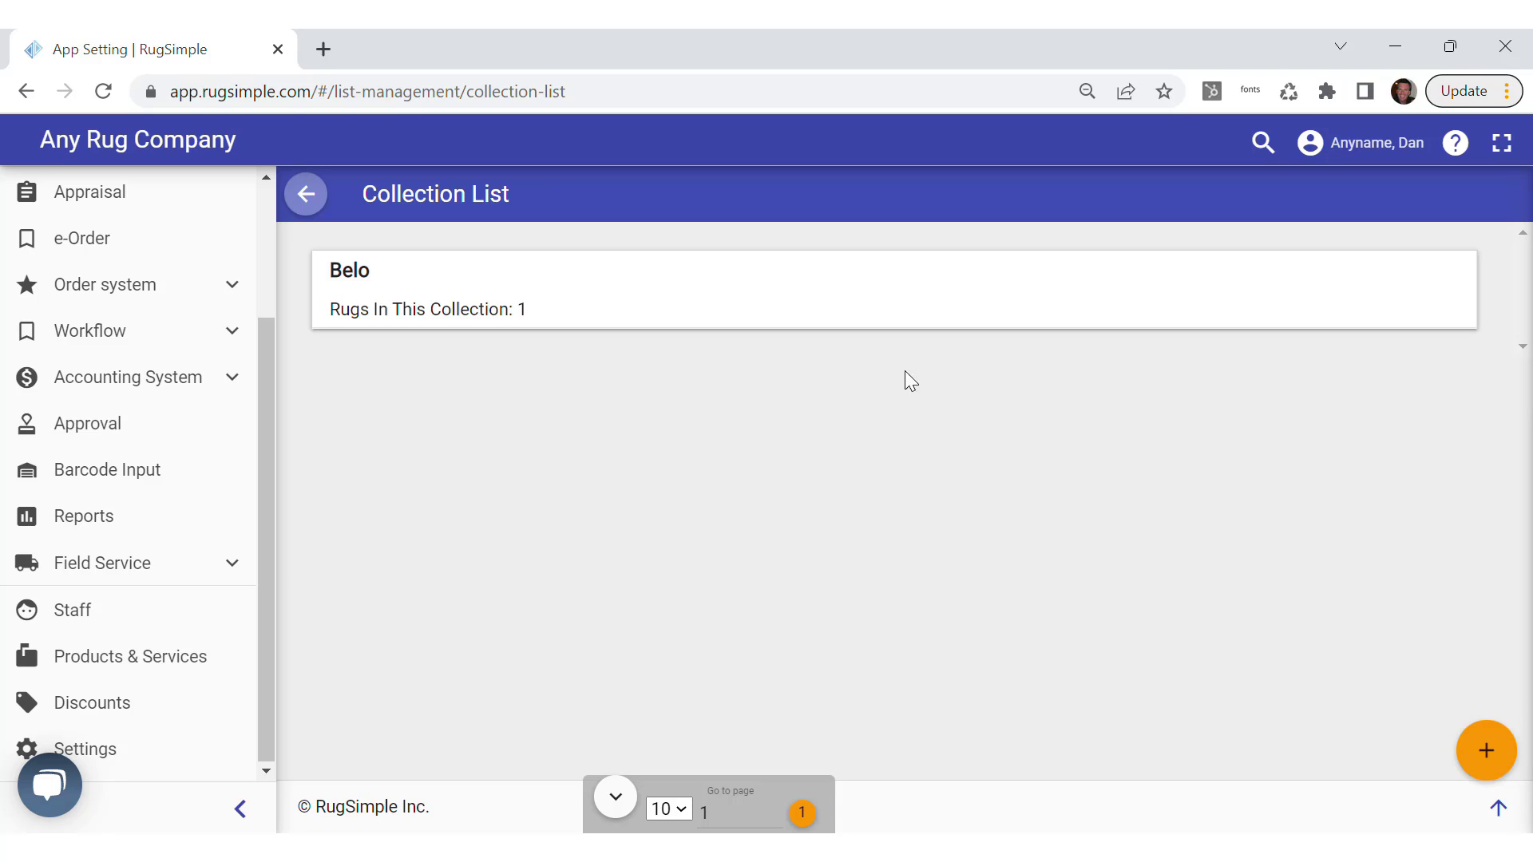
# Create a new collection item named Wellington
pyautogui.click(1486, 751)
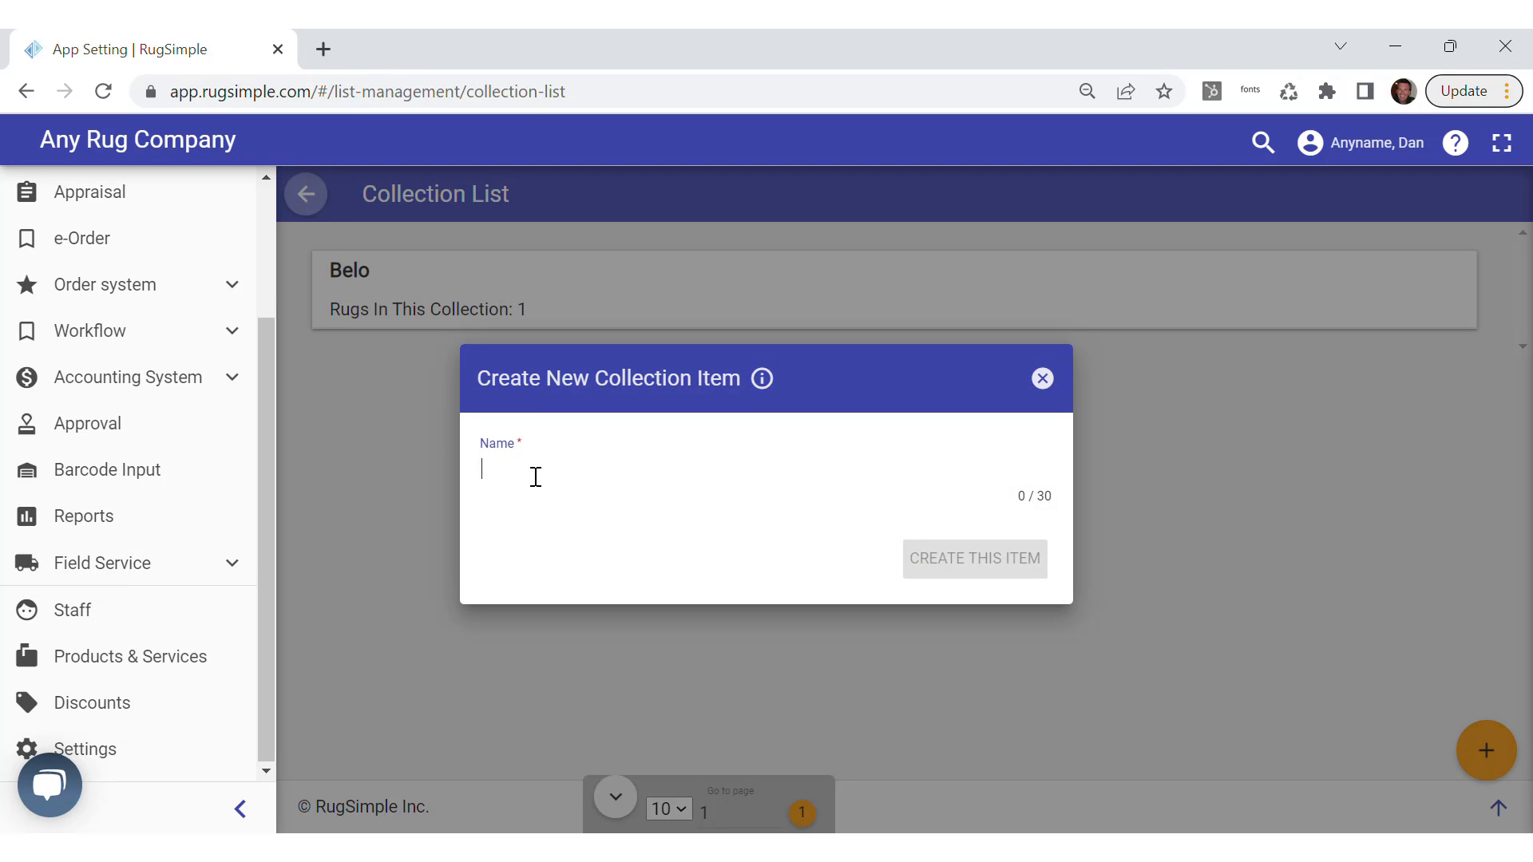
pyautogui.write('Wellington')
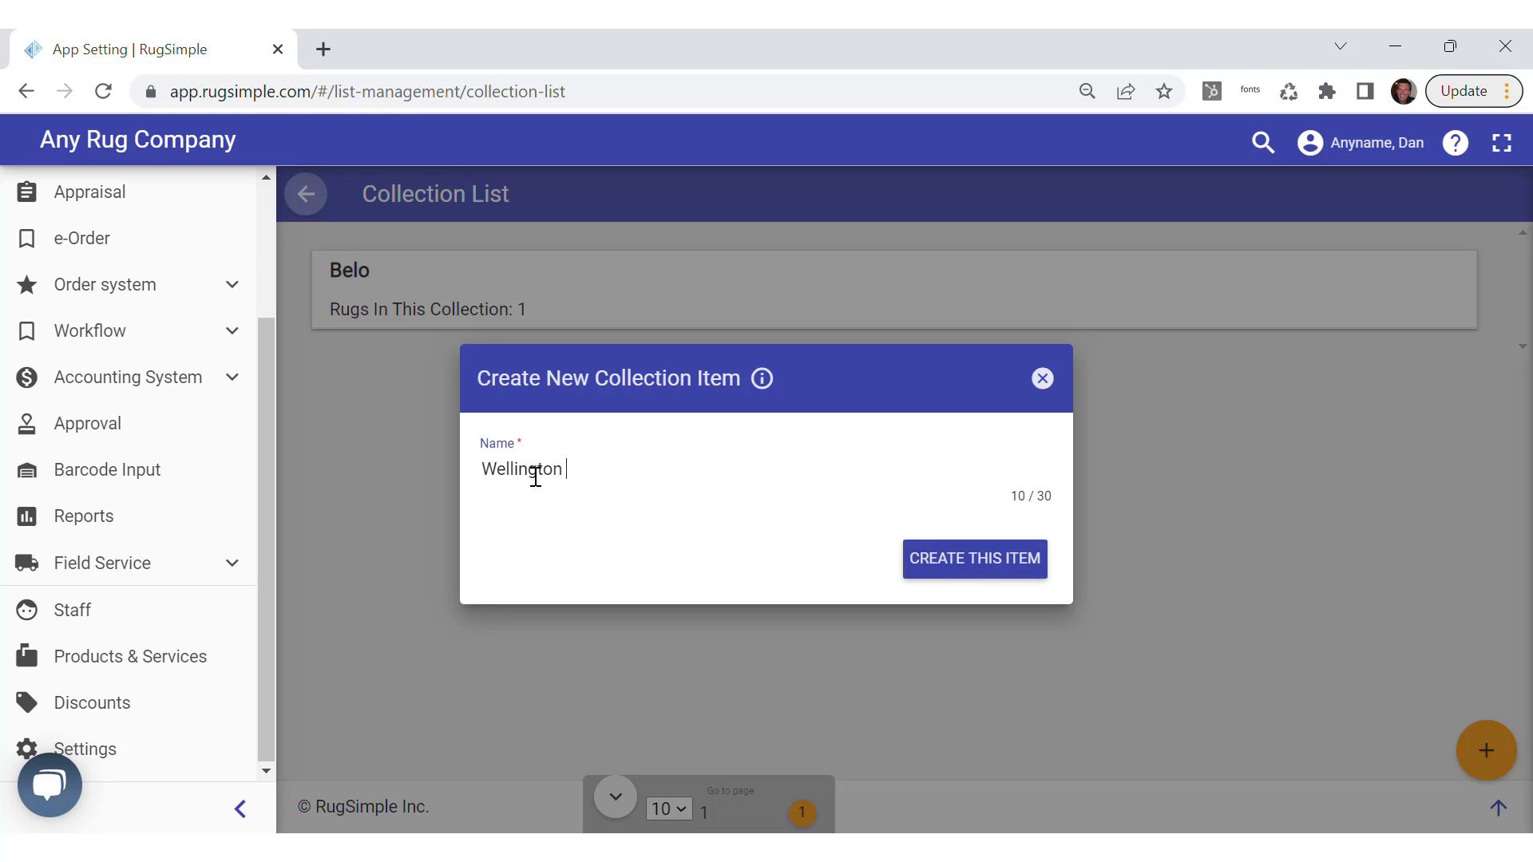
pyautogui.click(997, 574)
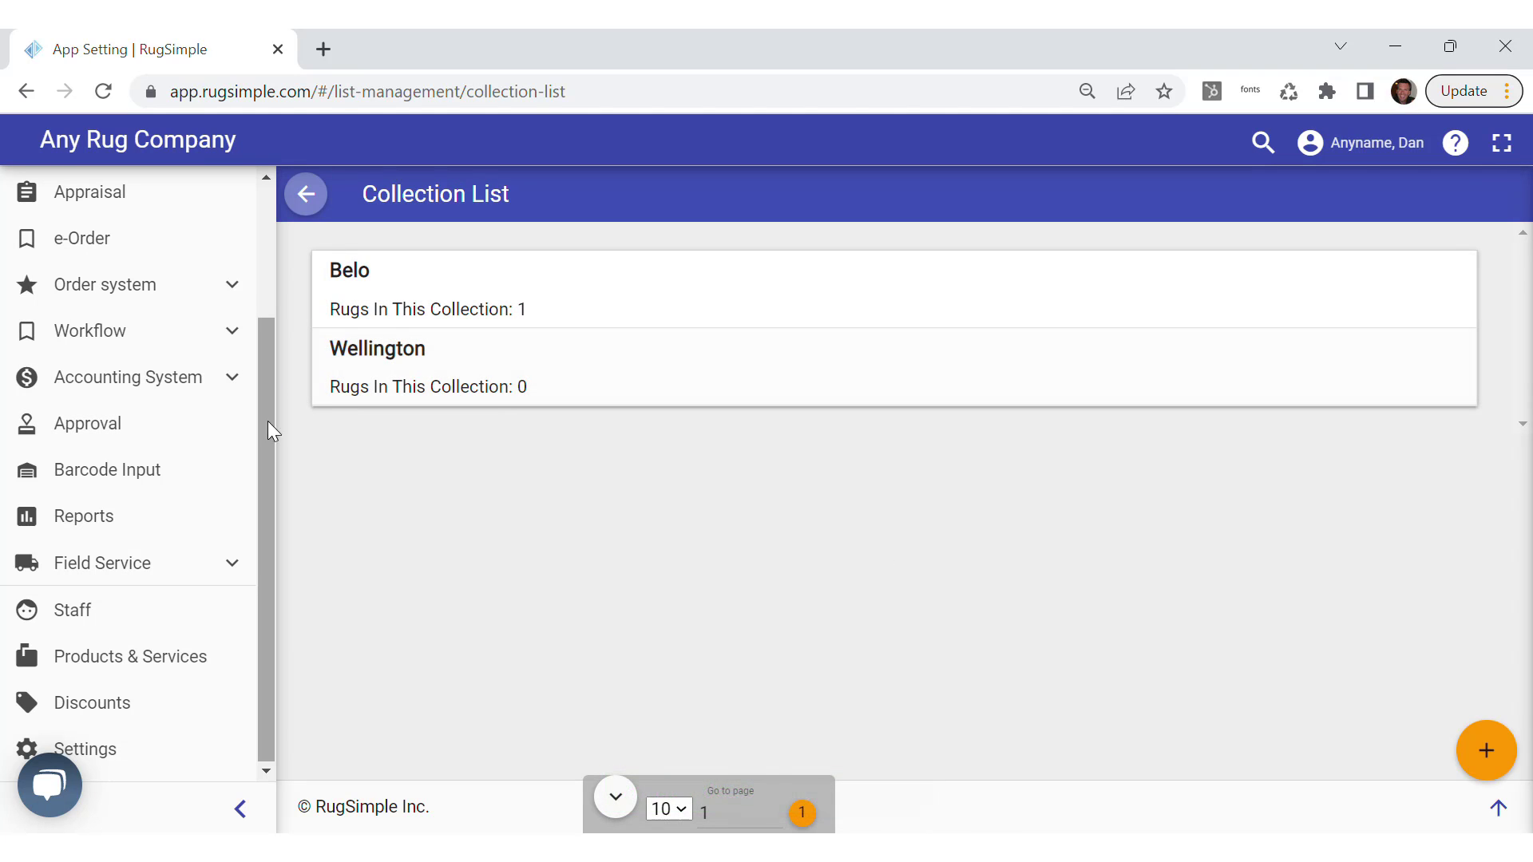
# Open the full list of owned rugs in the showroom
pyautogui.scroll(1, 256, 407)
pyautogui.scroll(2, 255, 407)
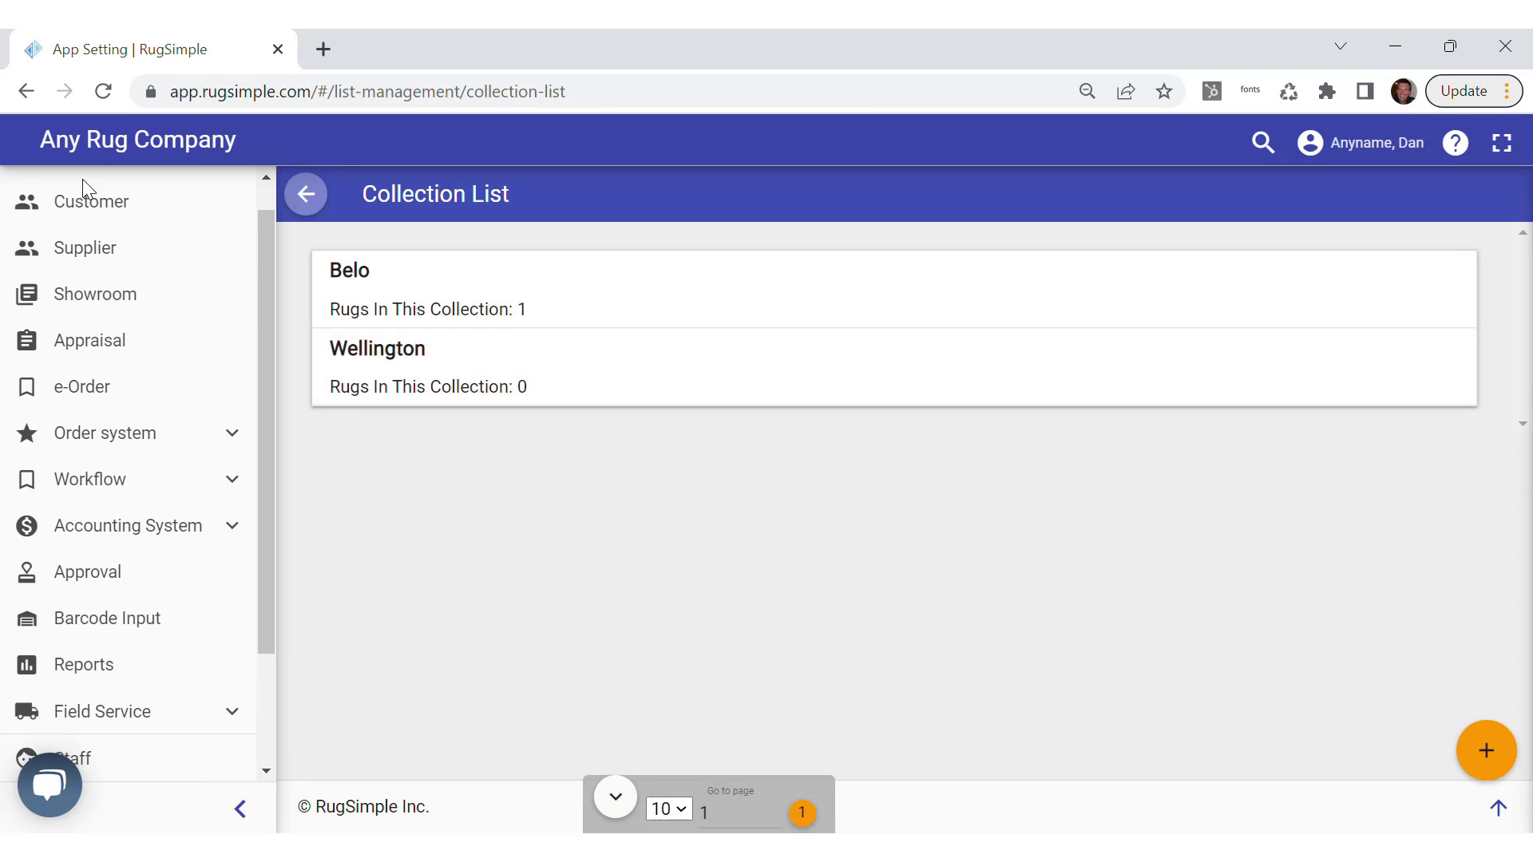
pyautogui.scroll(-2, 144, 299)
pyautogui.scroll(4, 110, 275)
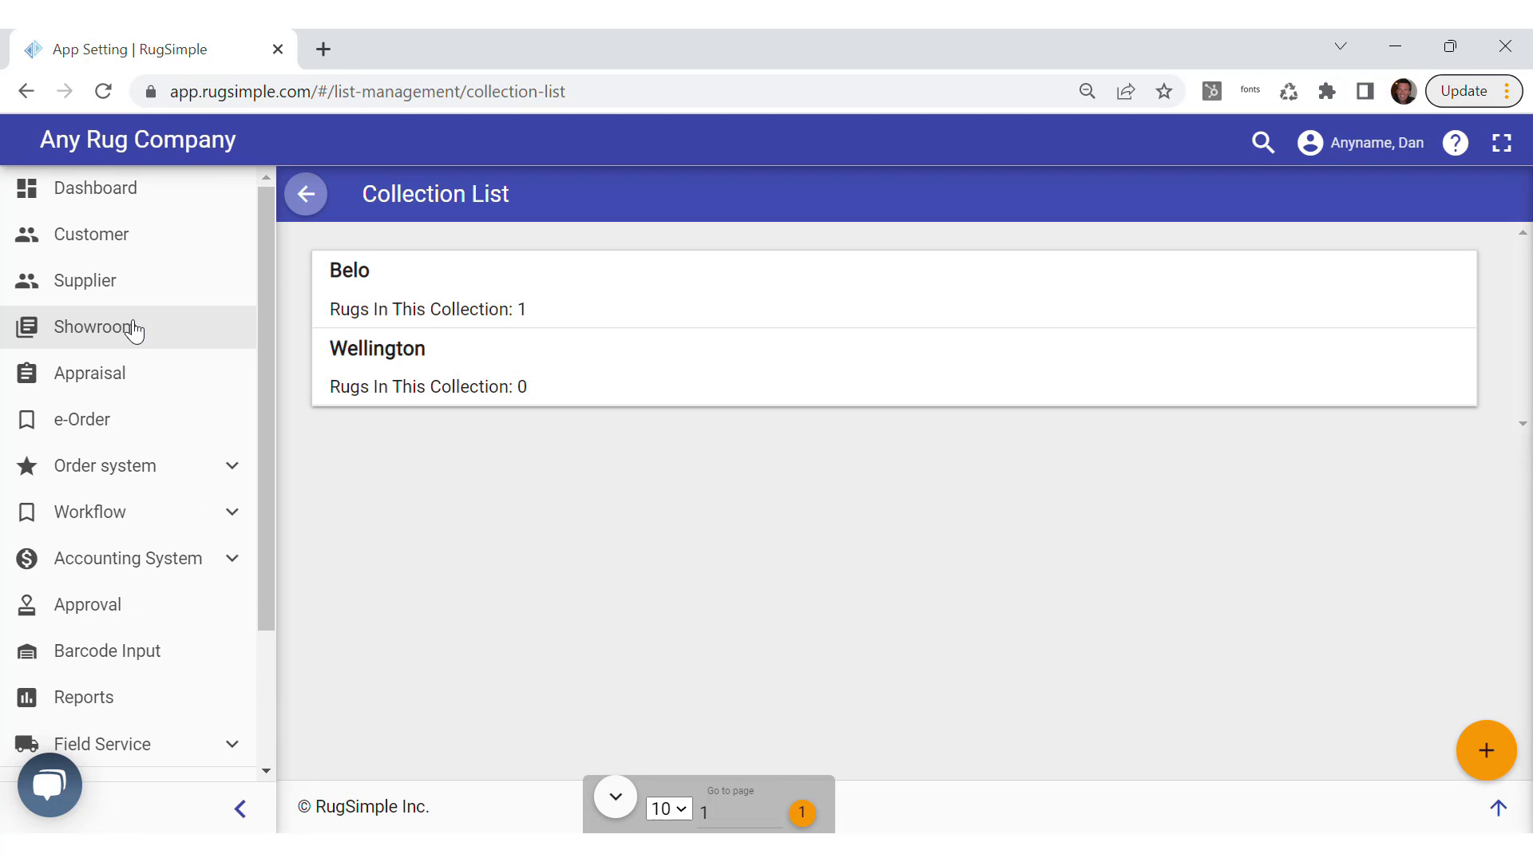
pyautogui.click(160, 329)
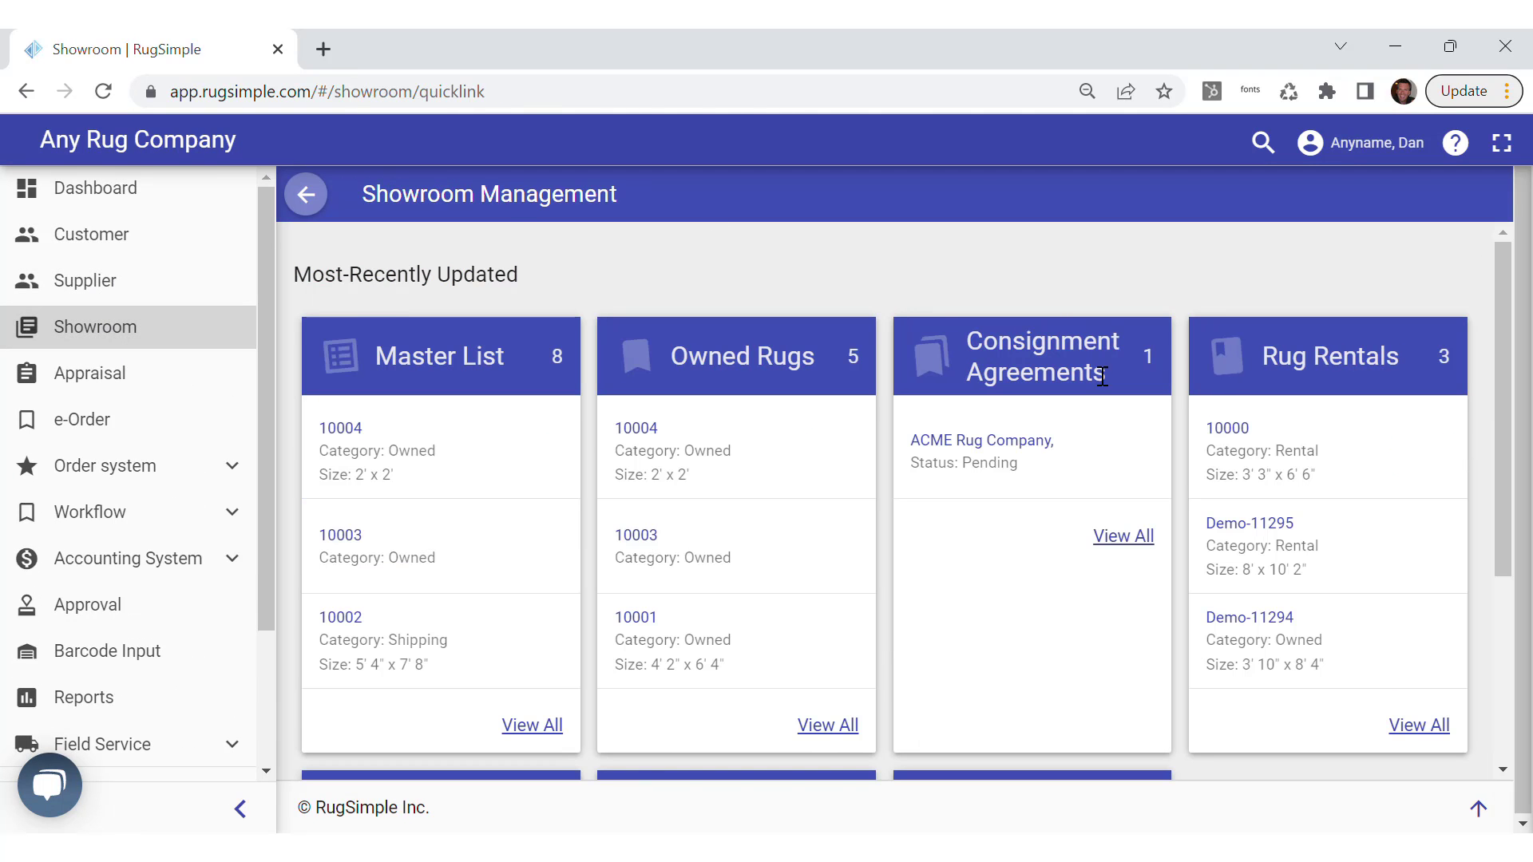
pyautogui.click(835, 720)
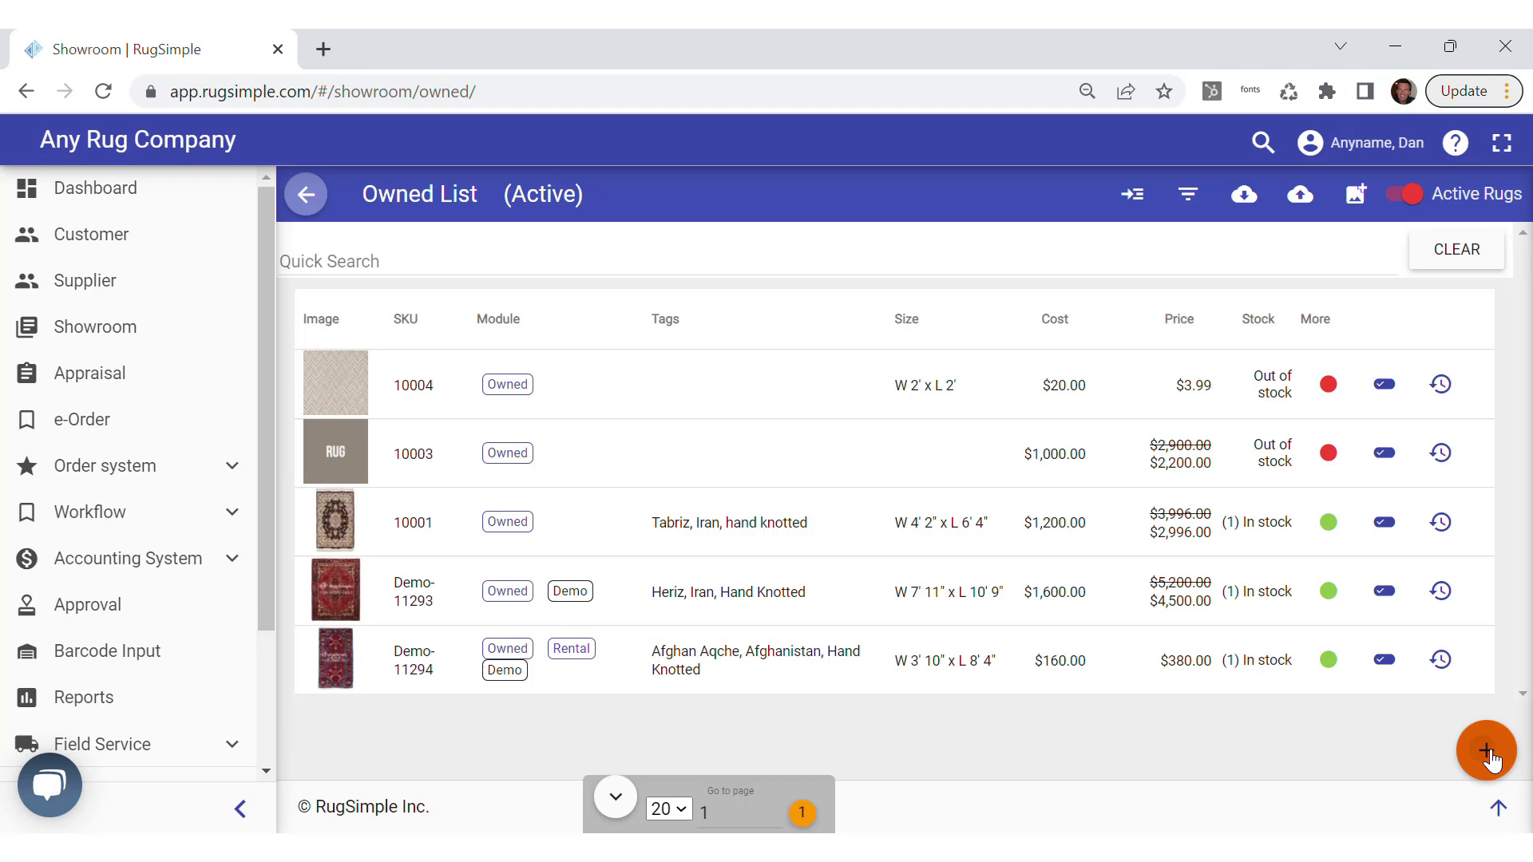
pyautogui.click(1482, 744)
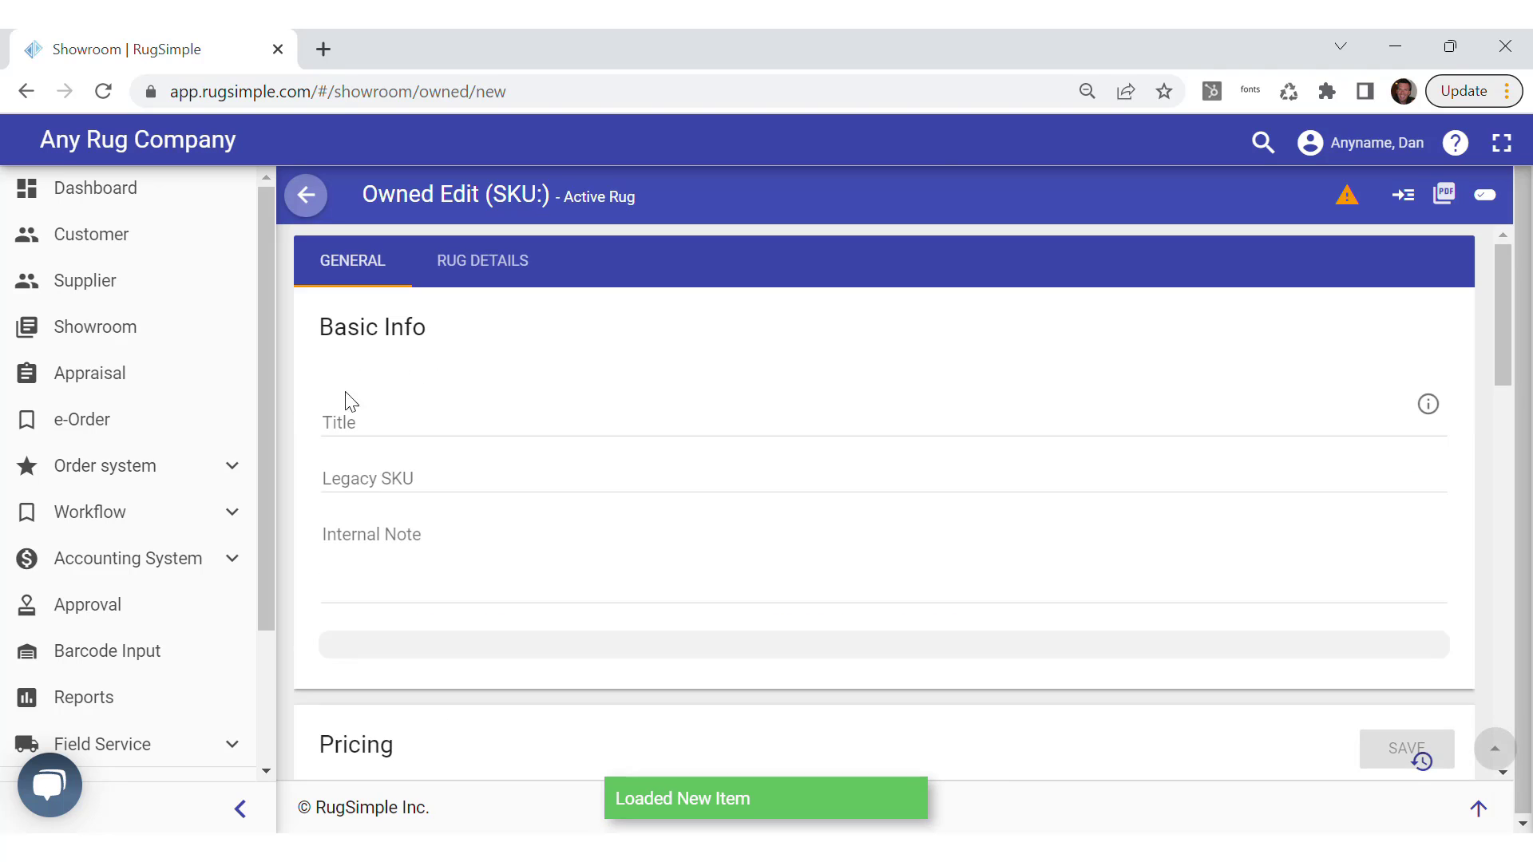
pyautogui.click(366, 435)
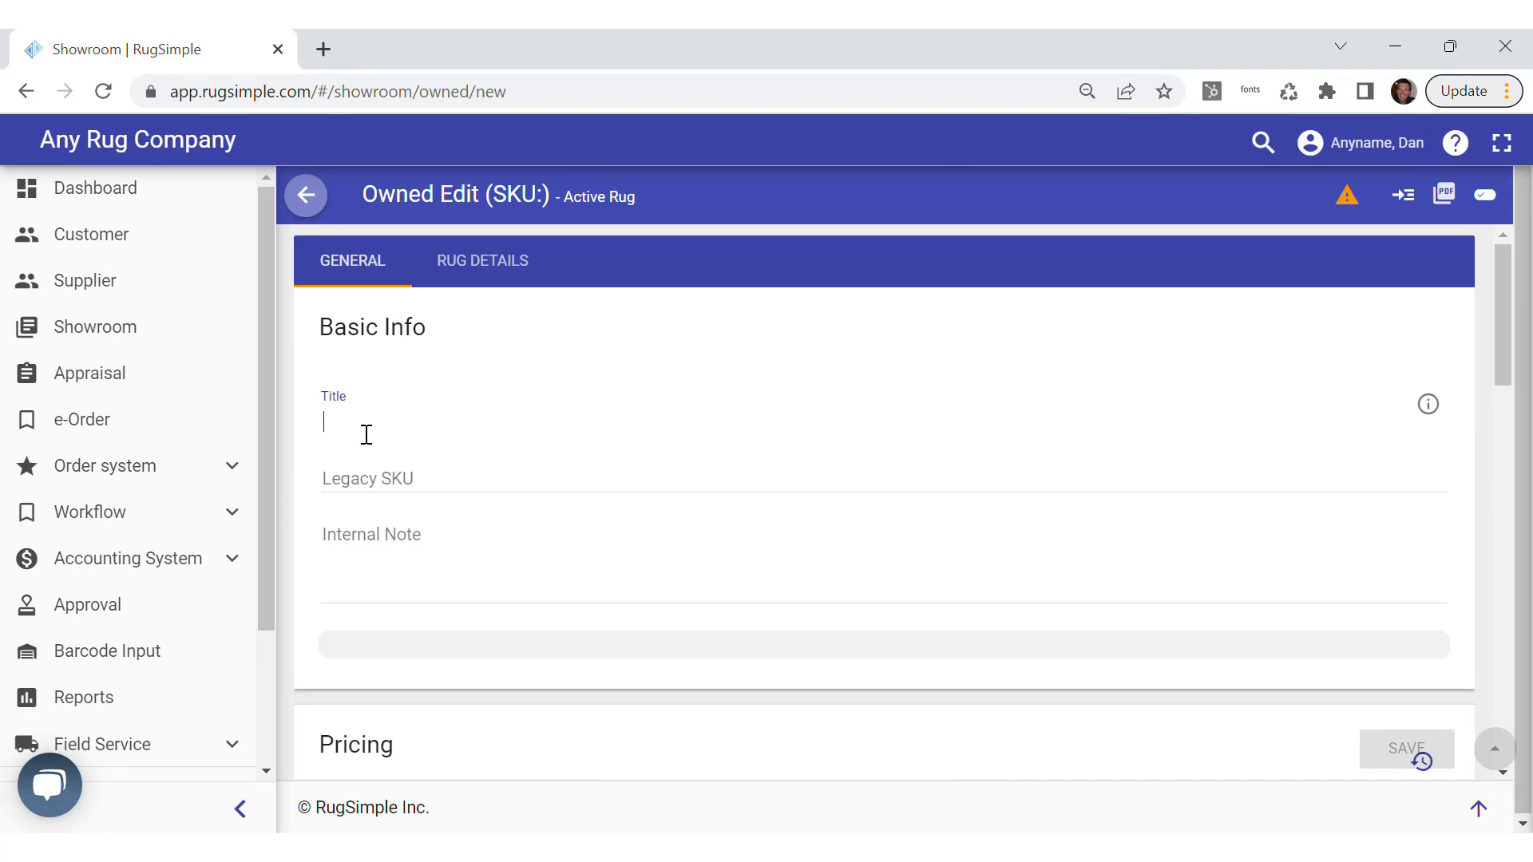
pyautogui.write('Sam')
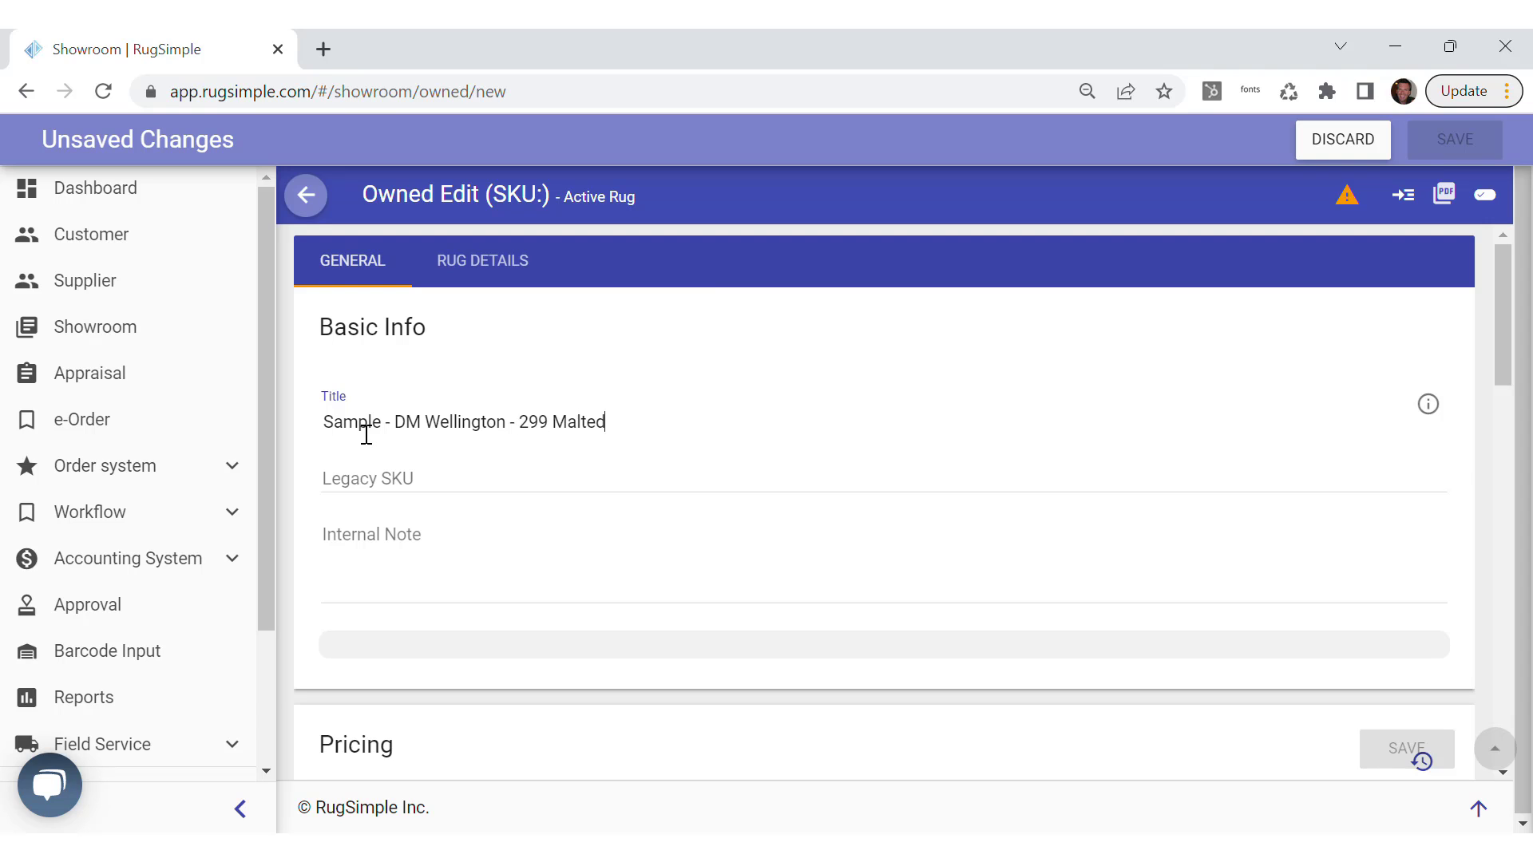
# Set the new rug's landed cost to 1 and its markup percentage to 100
pyautogui.scroll(-3, 679, 479)
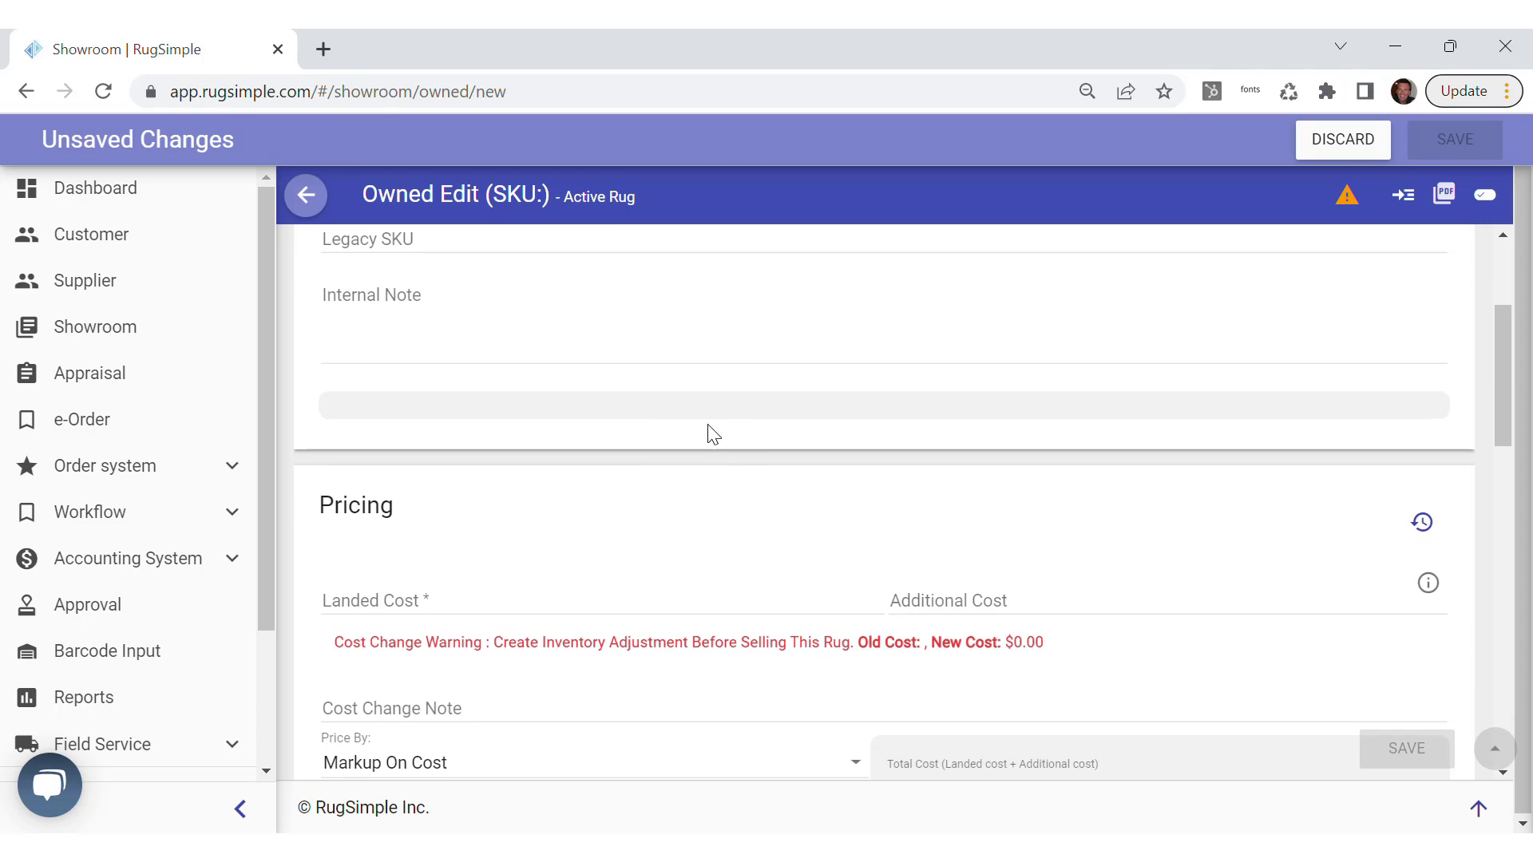
pyautogui.scroll(-3, 714, 435)
pyautogui.click(385, 361)
pyautogui.write('1')
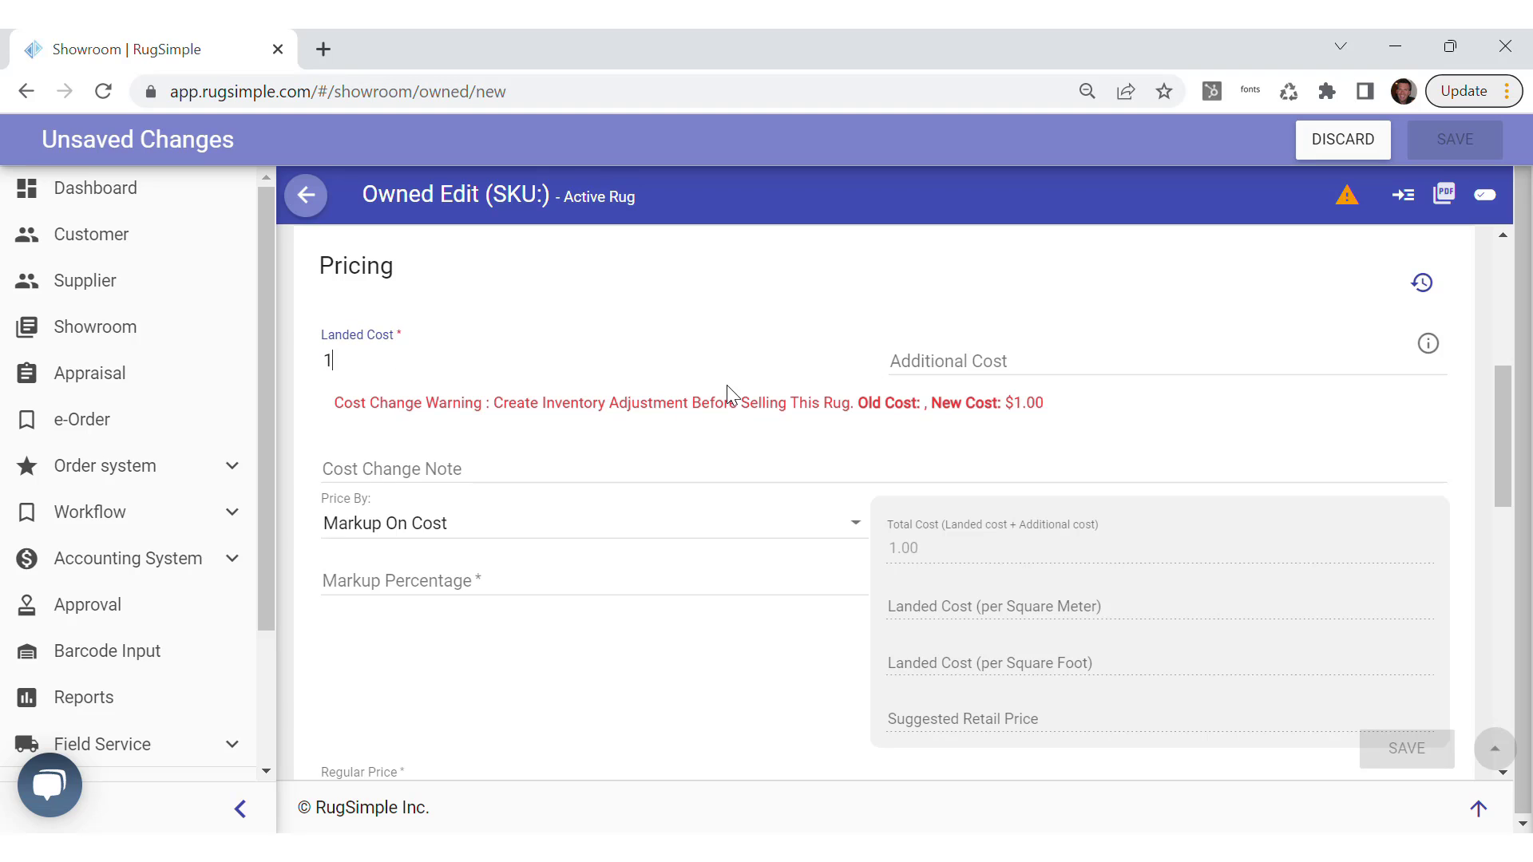
pyautogui.click(403, 593)
pyautogui.write('100')
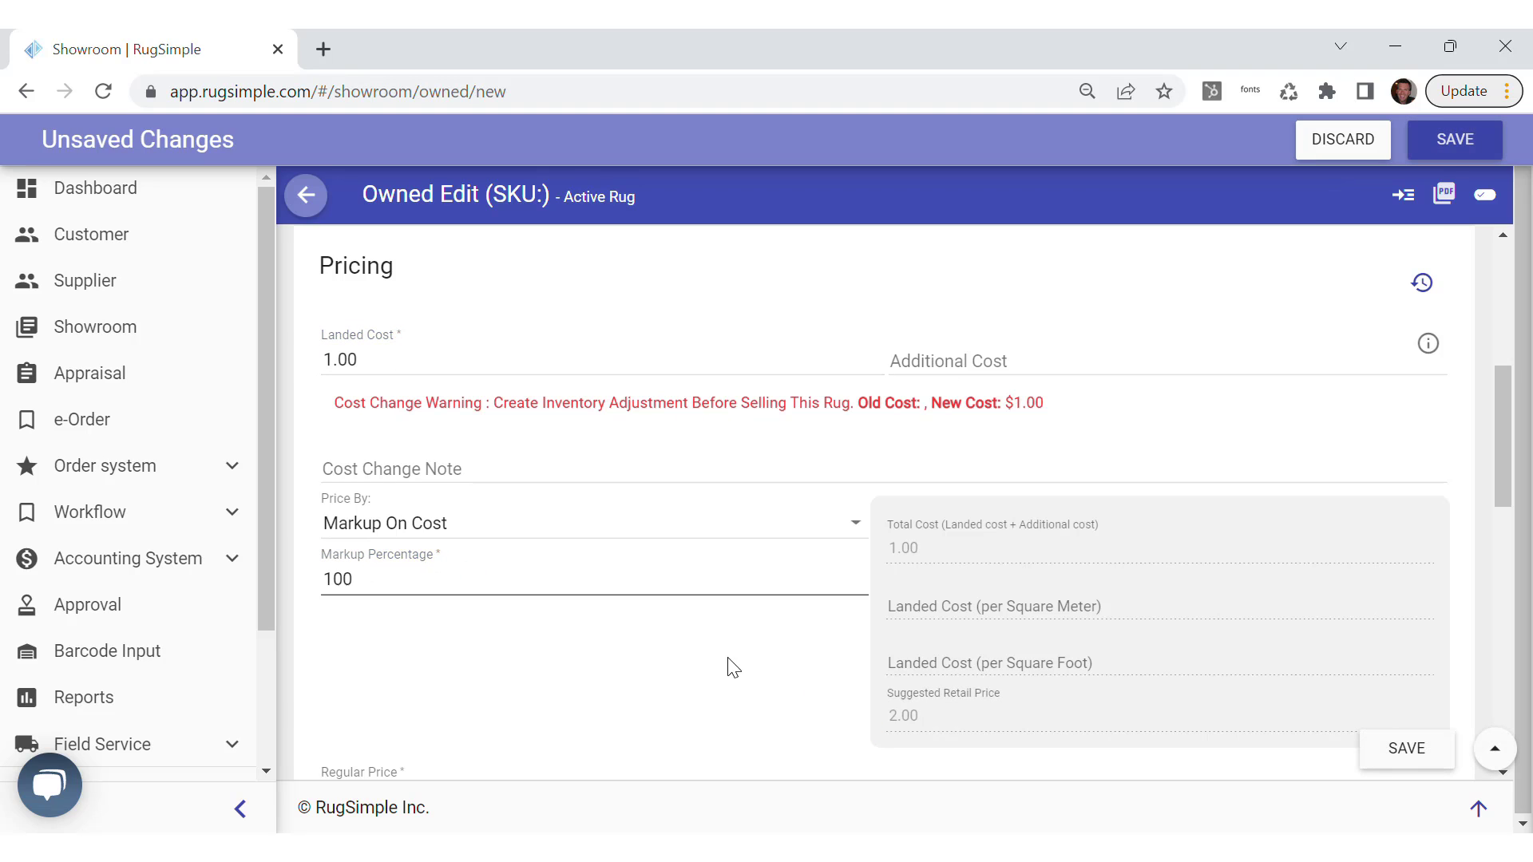
# Set the rug's regular price to 21.85
pyautogui.scroll(-4, 702, 623)
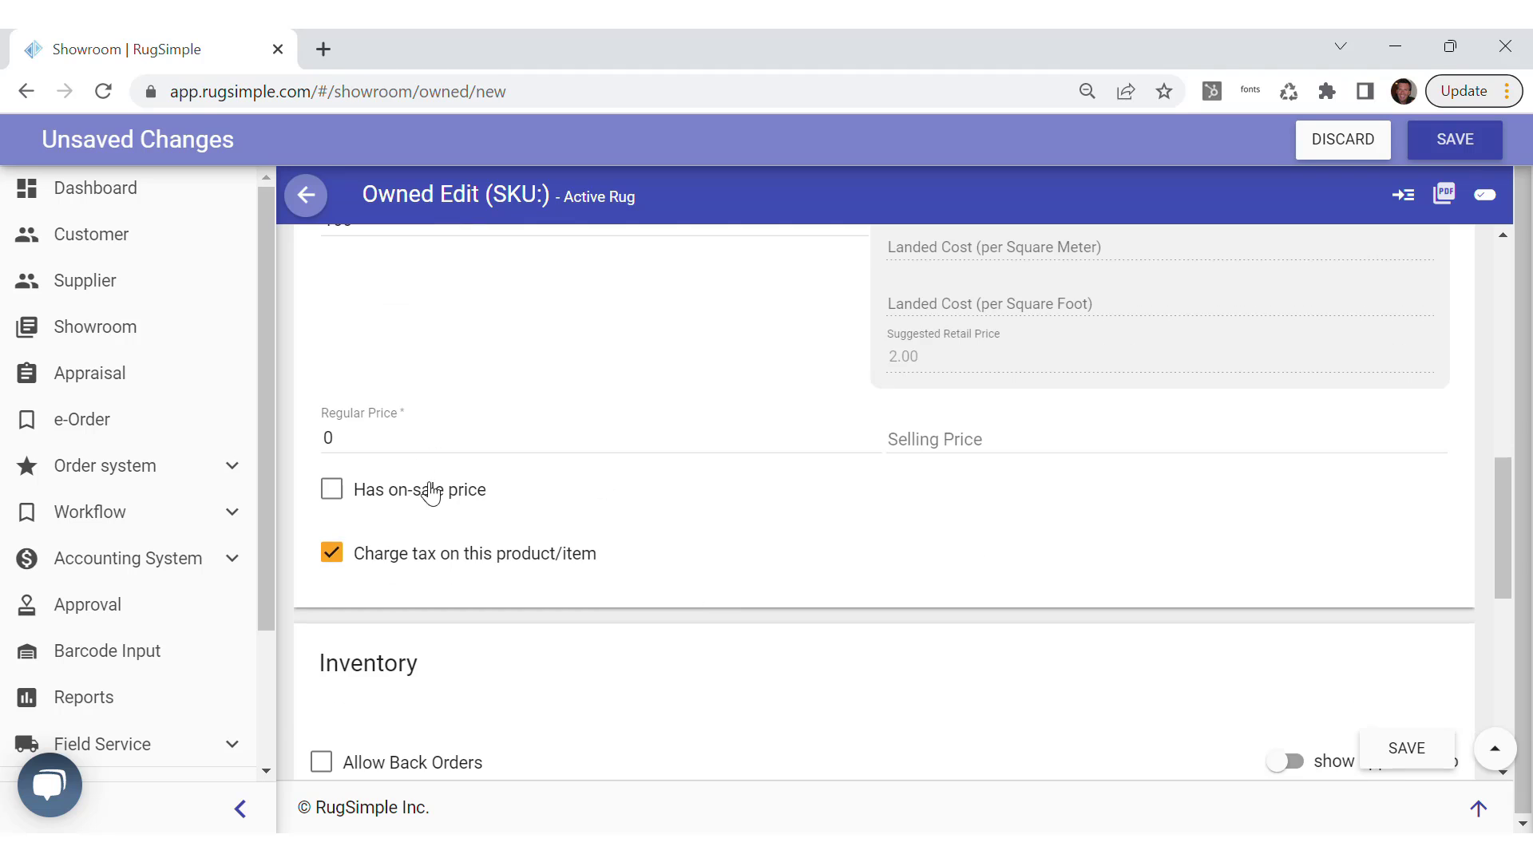
pyautogui.click(291, 445)
pyautogui.doubleClick(291, 444)
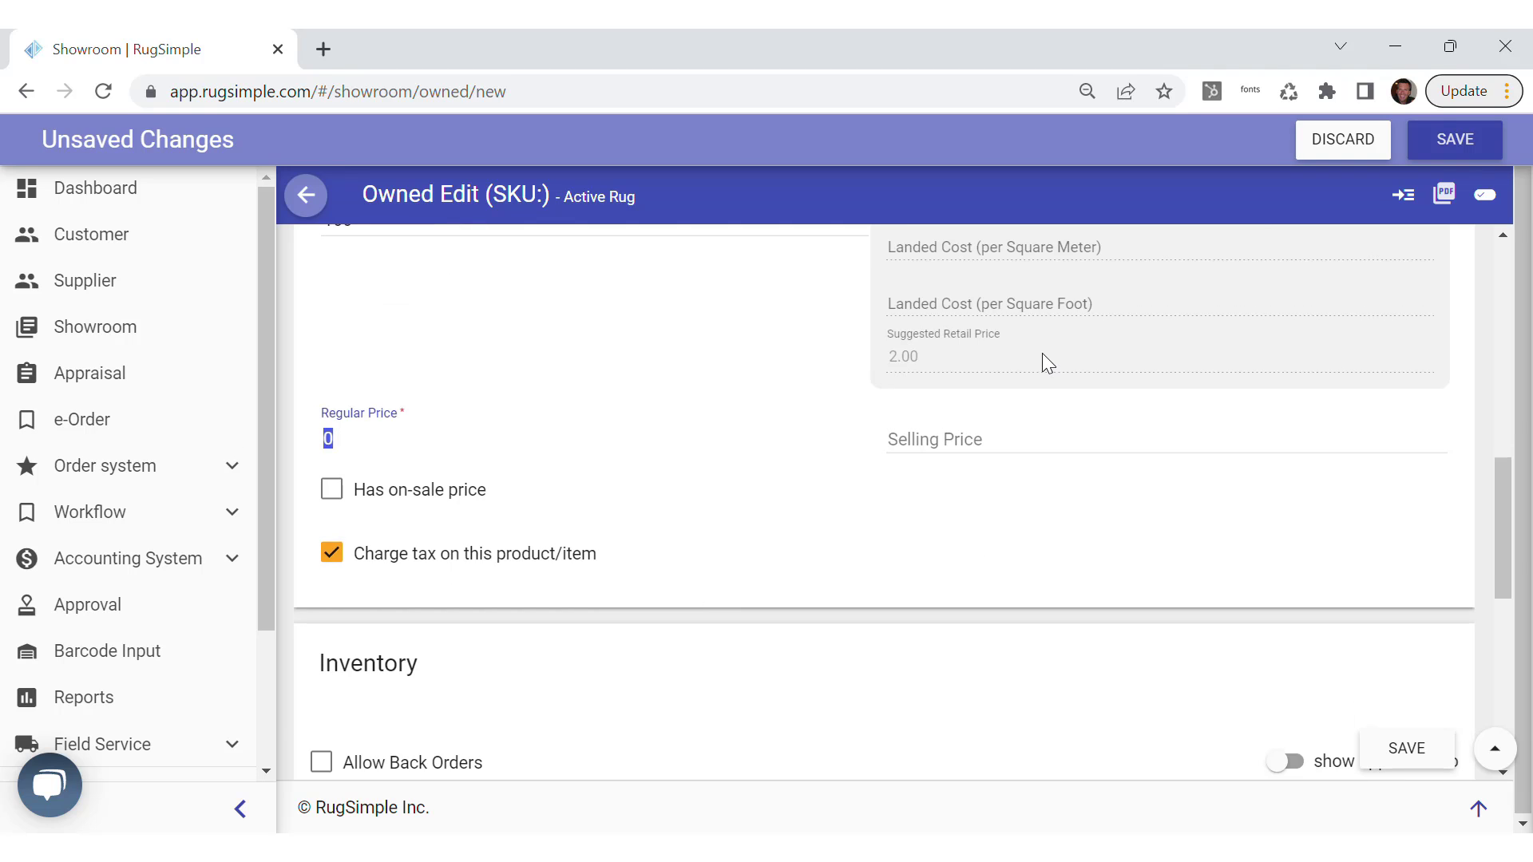
pyautogui.write('21.85')
pyautogui.click(924, 506)
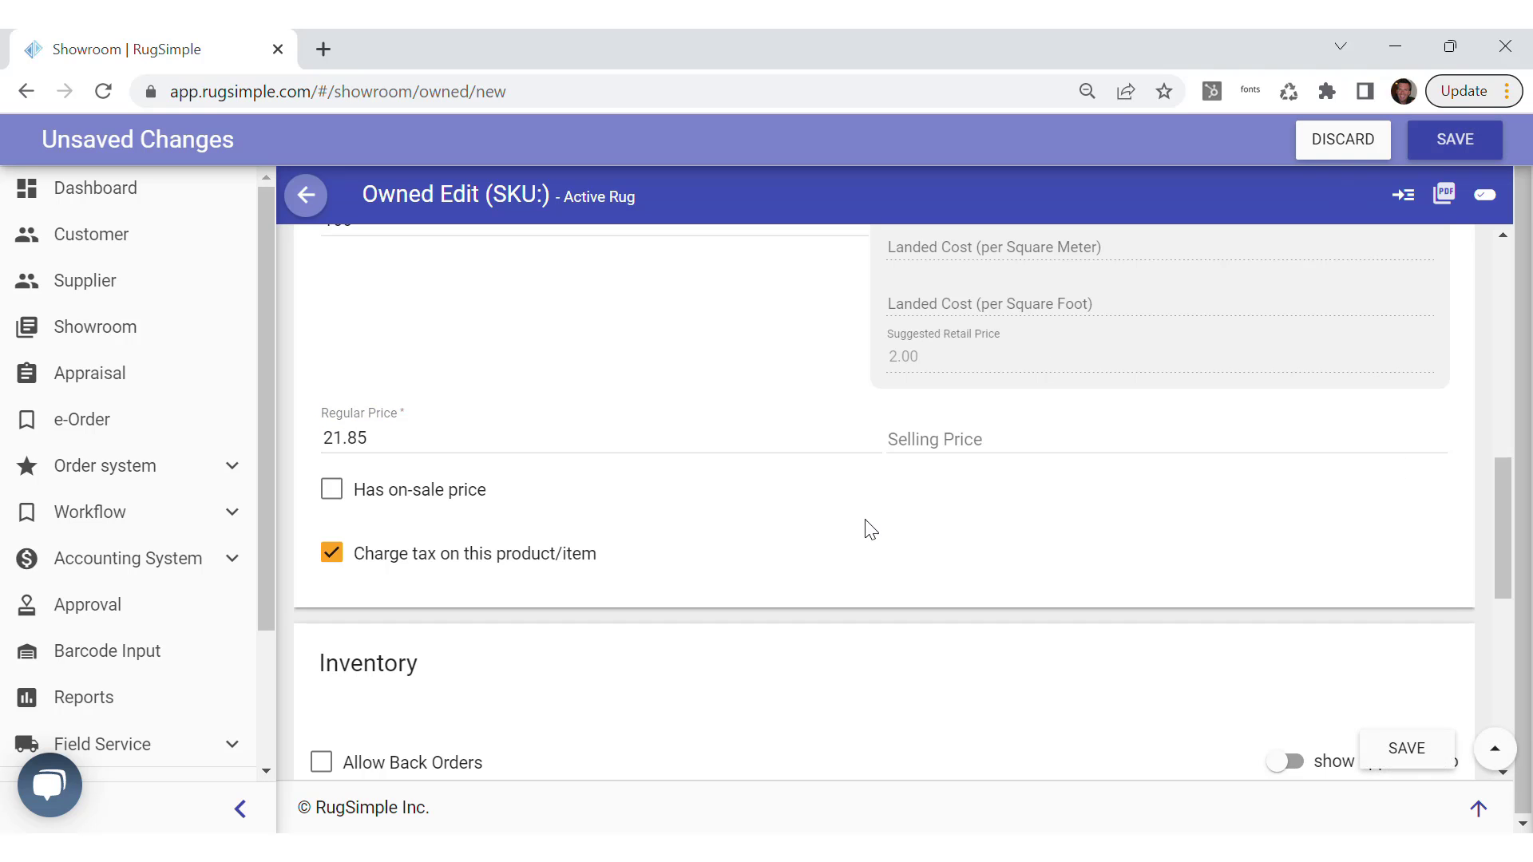
# Find Design Materials Inc by name and assign it as the rug's supplier
pyautogui.scroll(-5, 870, 530)
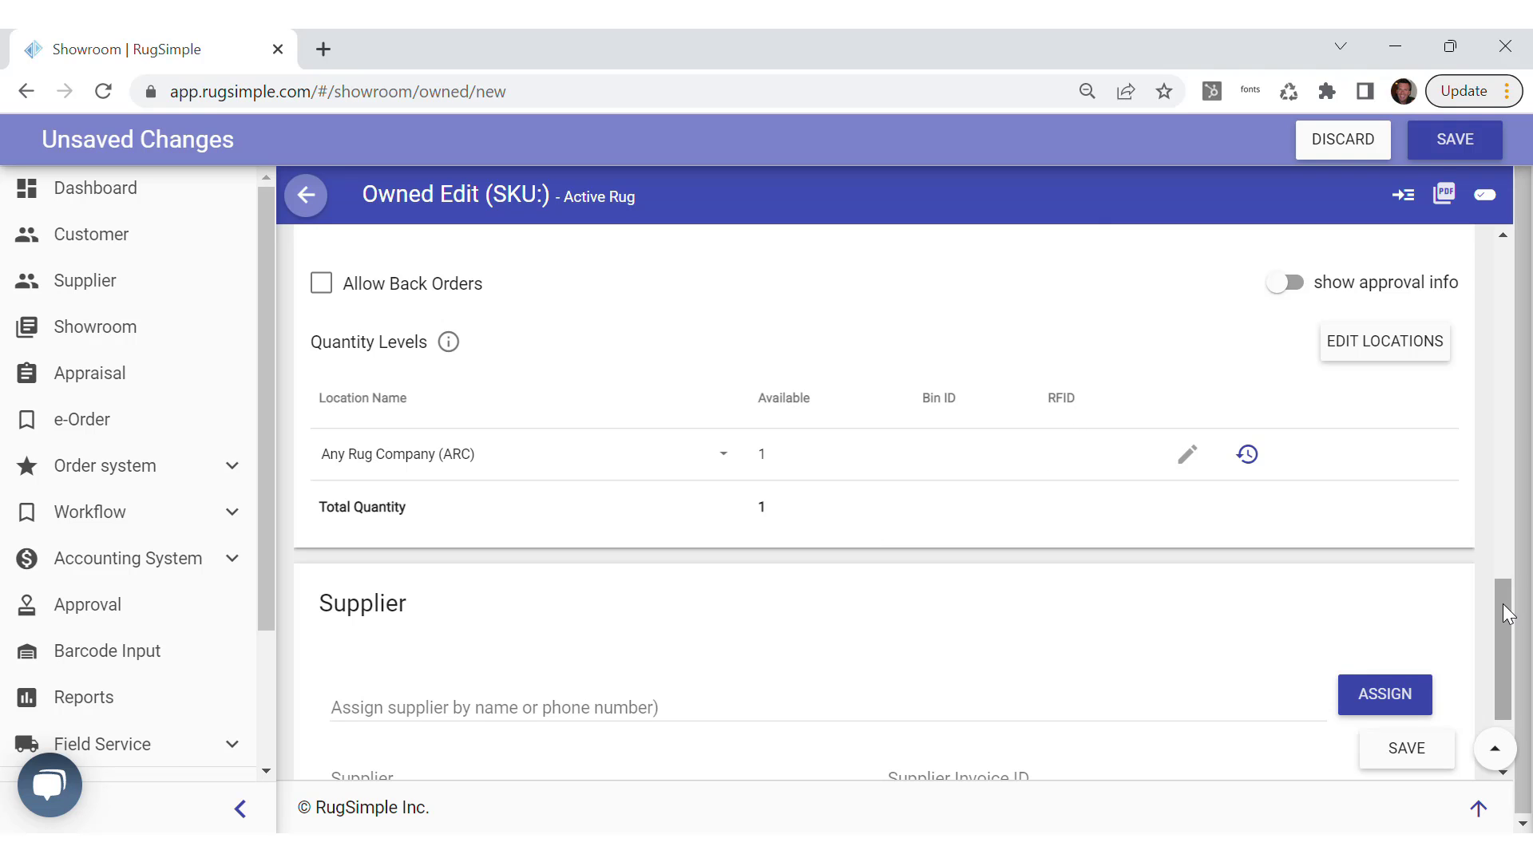
pyautogui.moveTo(1505, 619); pyautogui.dragTo(1504, 660)
pyautogui.click(525, 565)
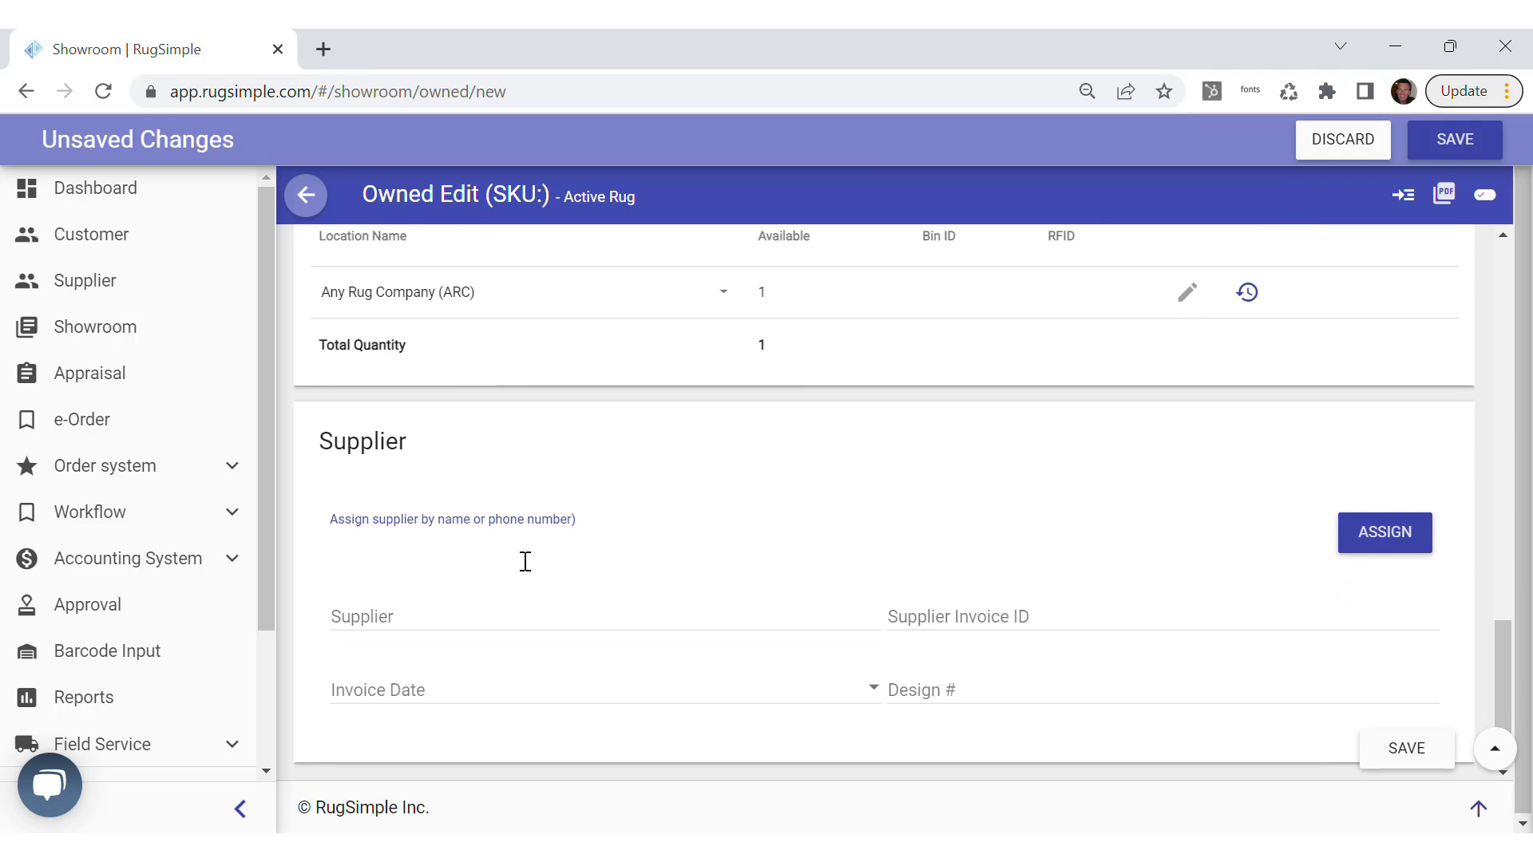
pyautogui.write('dam')
pyautogui.press('BackSpace')
pyautogui.press('BackSpace')
pyautogui.press('BackSpace')
pyautogui.write('design')
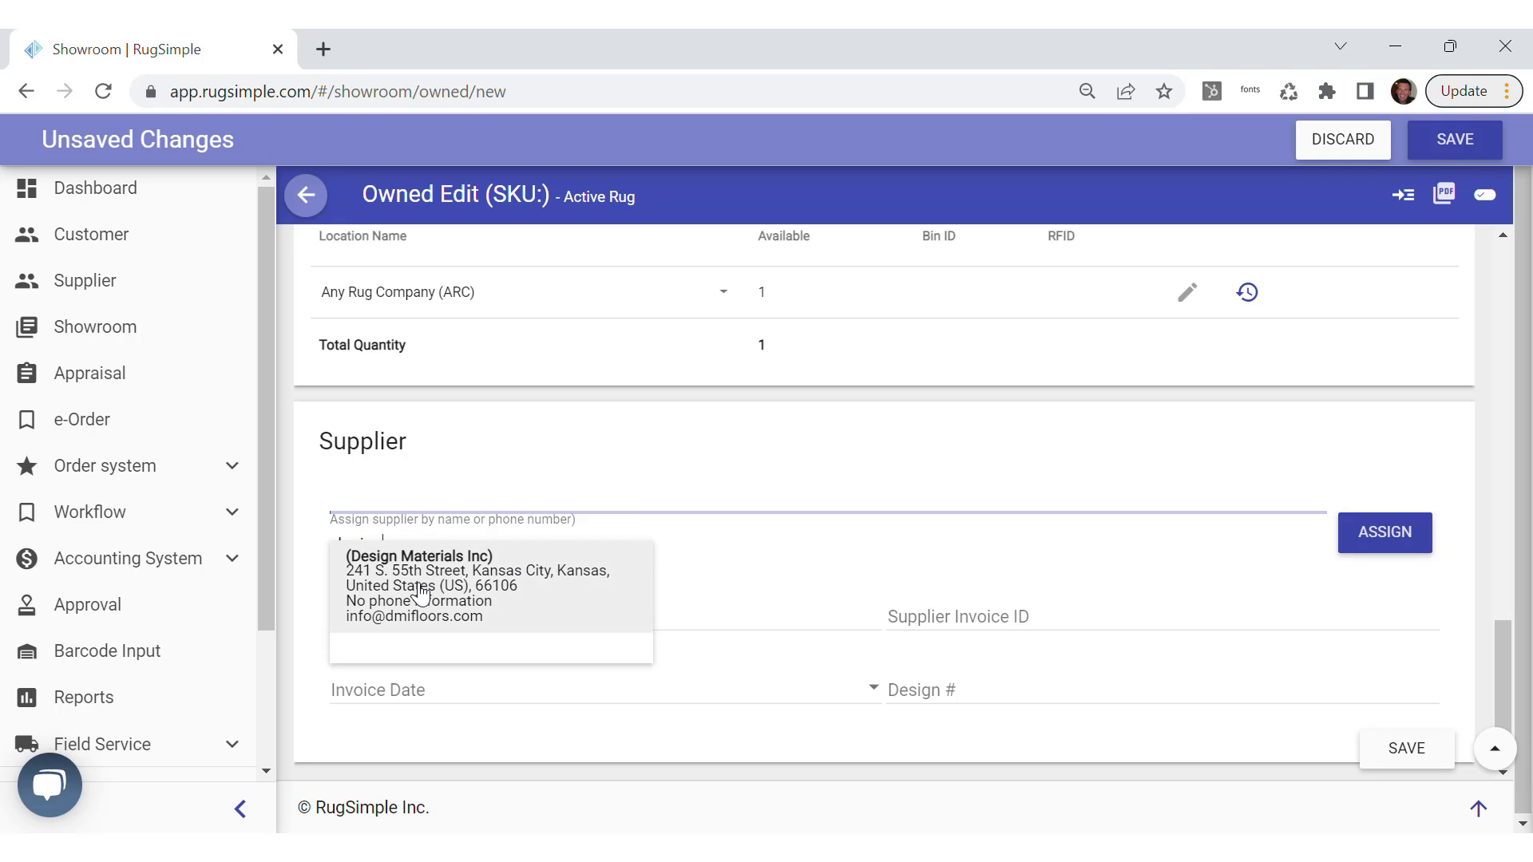
pyautogui.click(451, 580)
pyautogui.click(1421, 562)
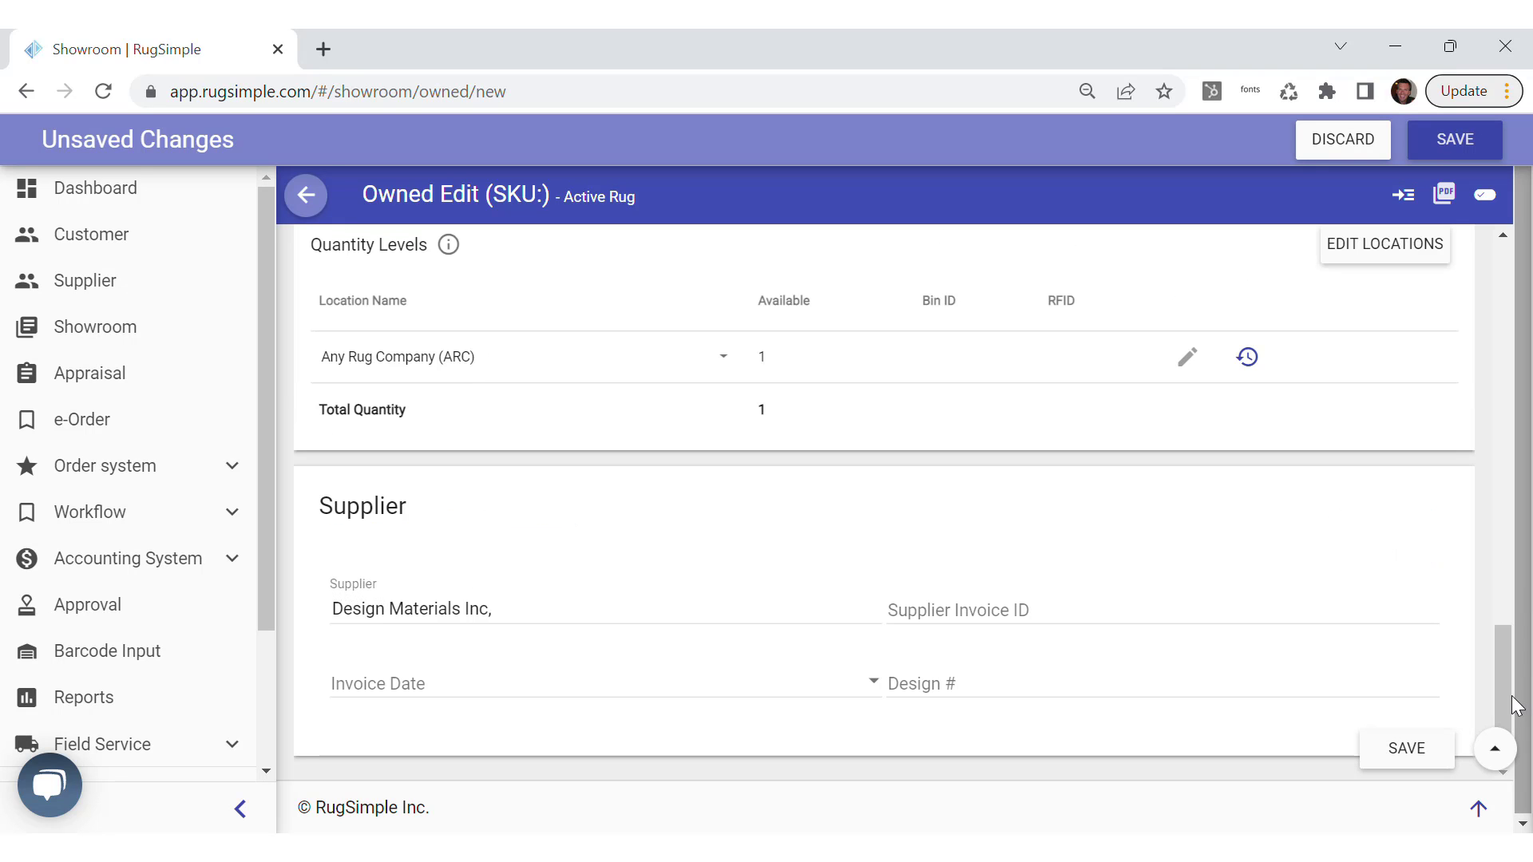
# In the rug details, look over the construction type options and set the primary material to Wool
pyautogui.moveTo(1509, 702); pyautogui.dragTo(1335, 270)
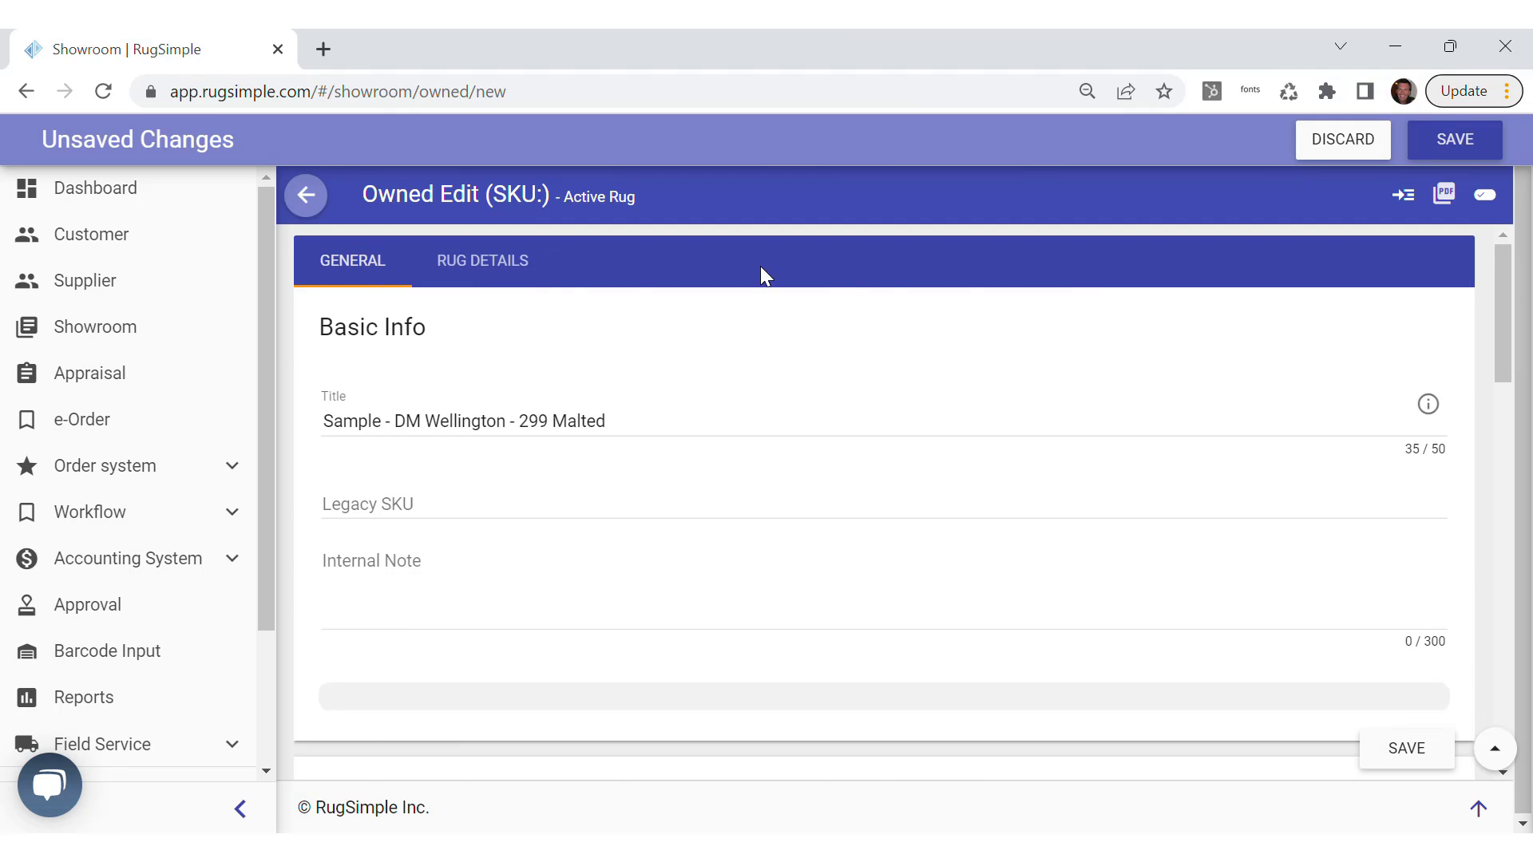
pyautogui.click(485, 265)
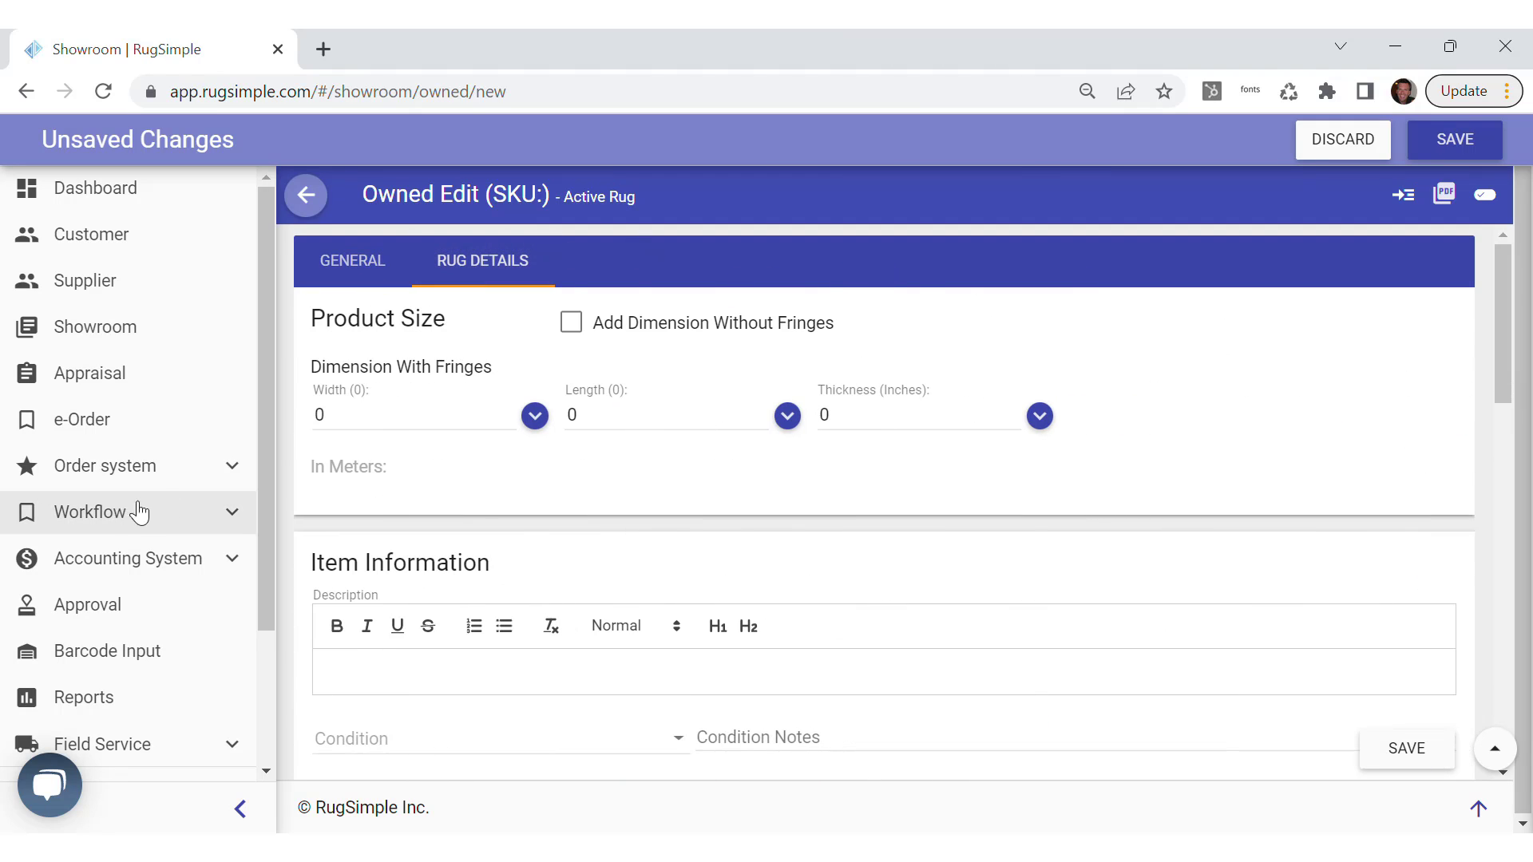
pyautogui.scroll(-5, 671, 493)
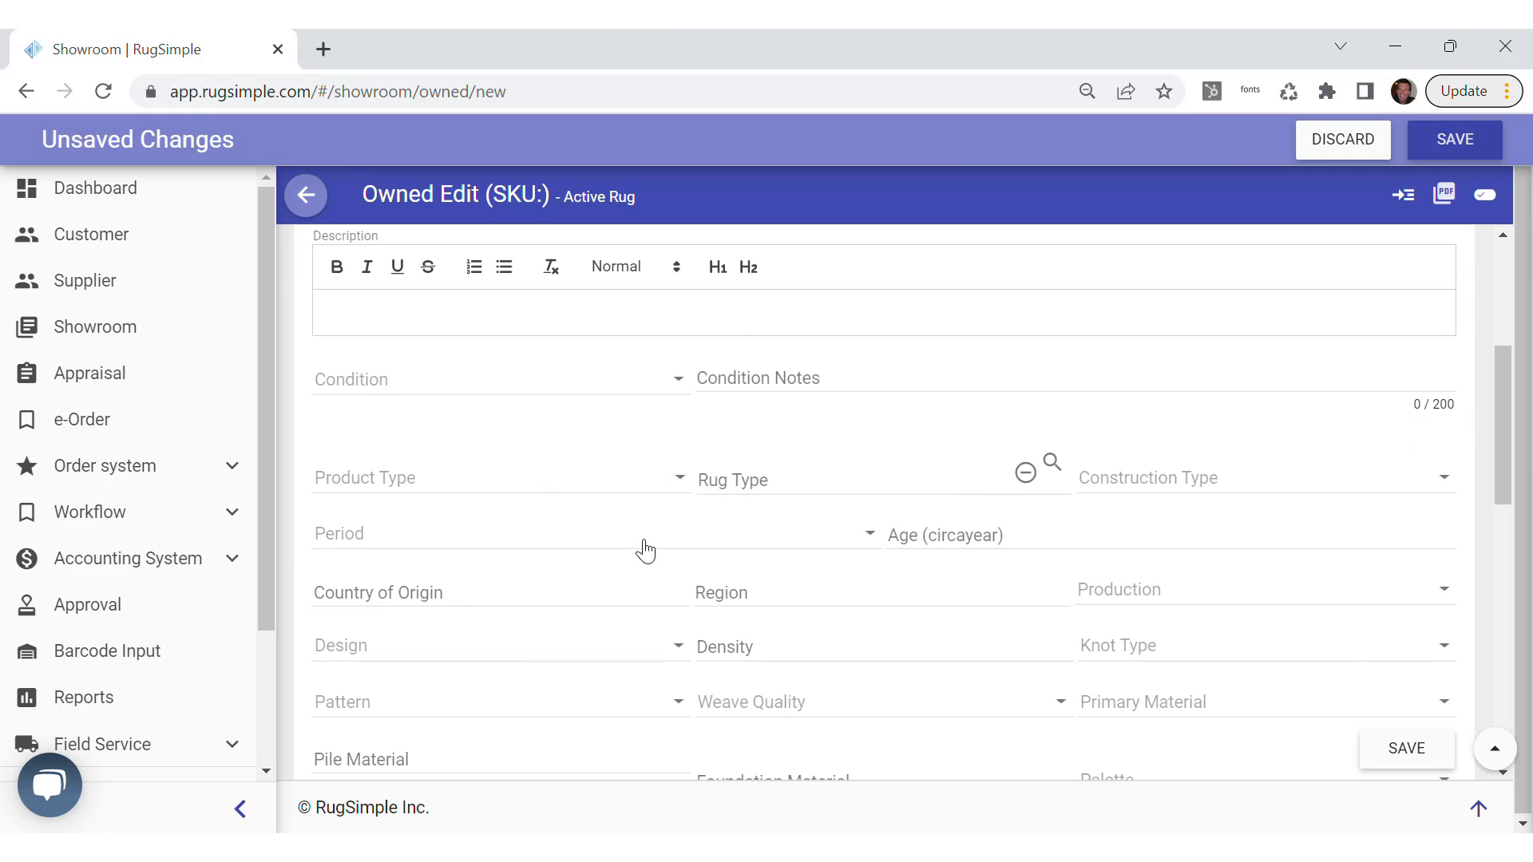
pyautogui.scroll(-2, 1038, 479)
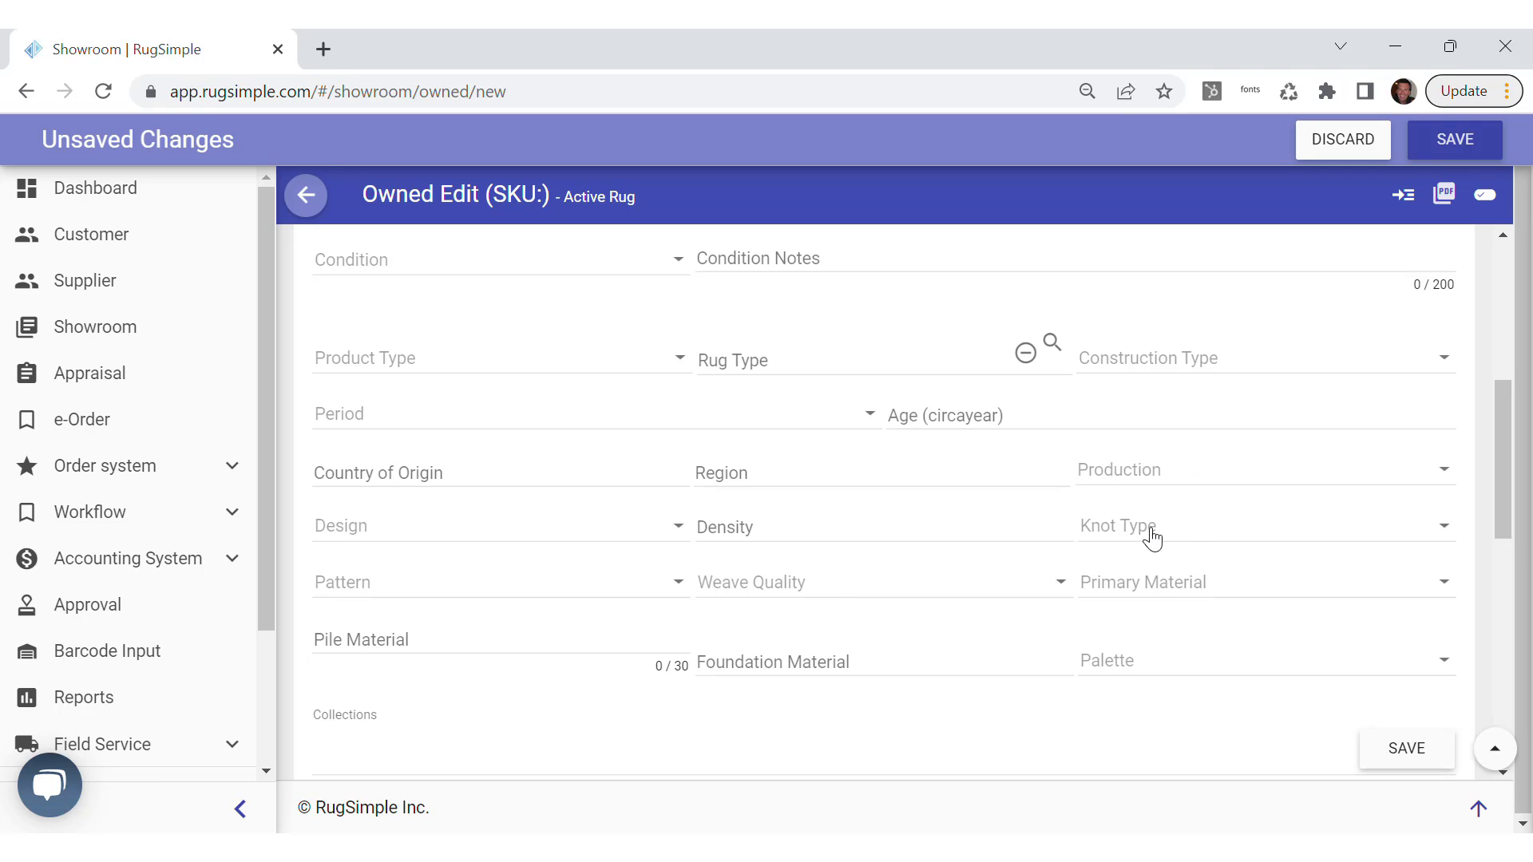
pyautogui.click(1162, 366)
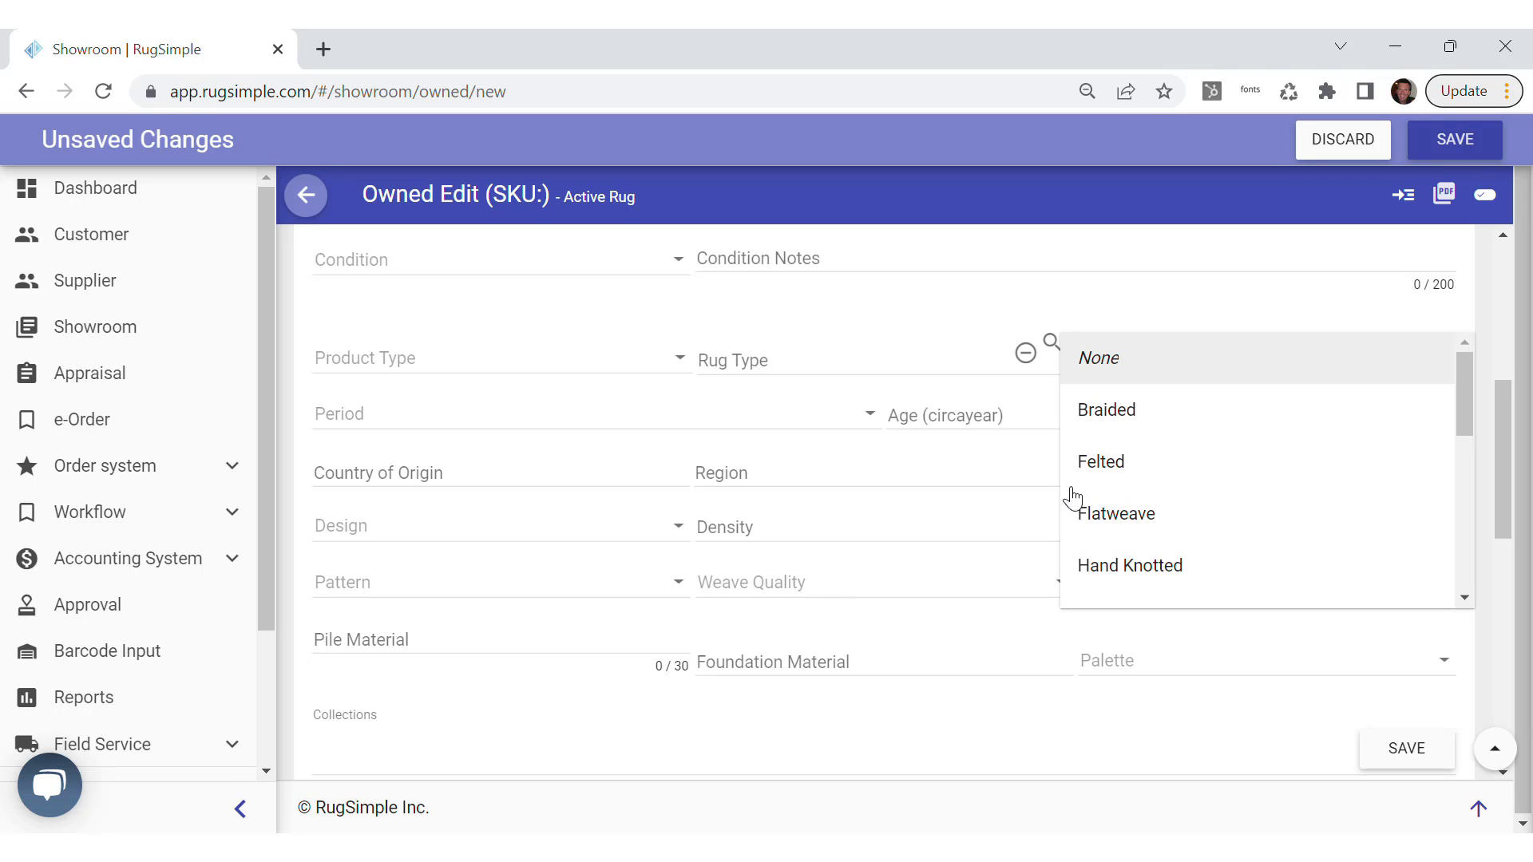
pyautogui.click(1004, 520)
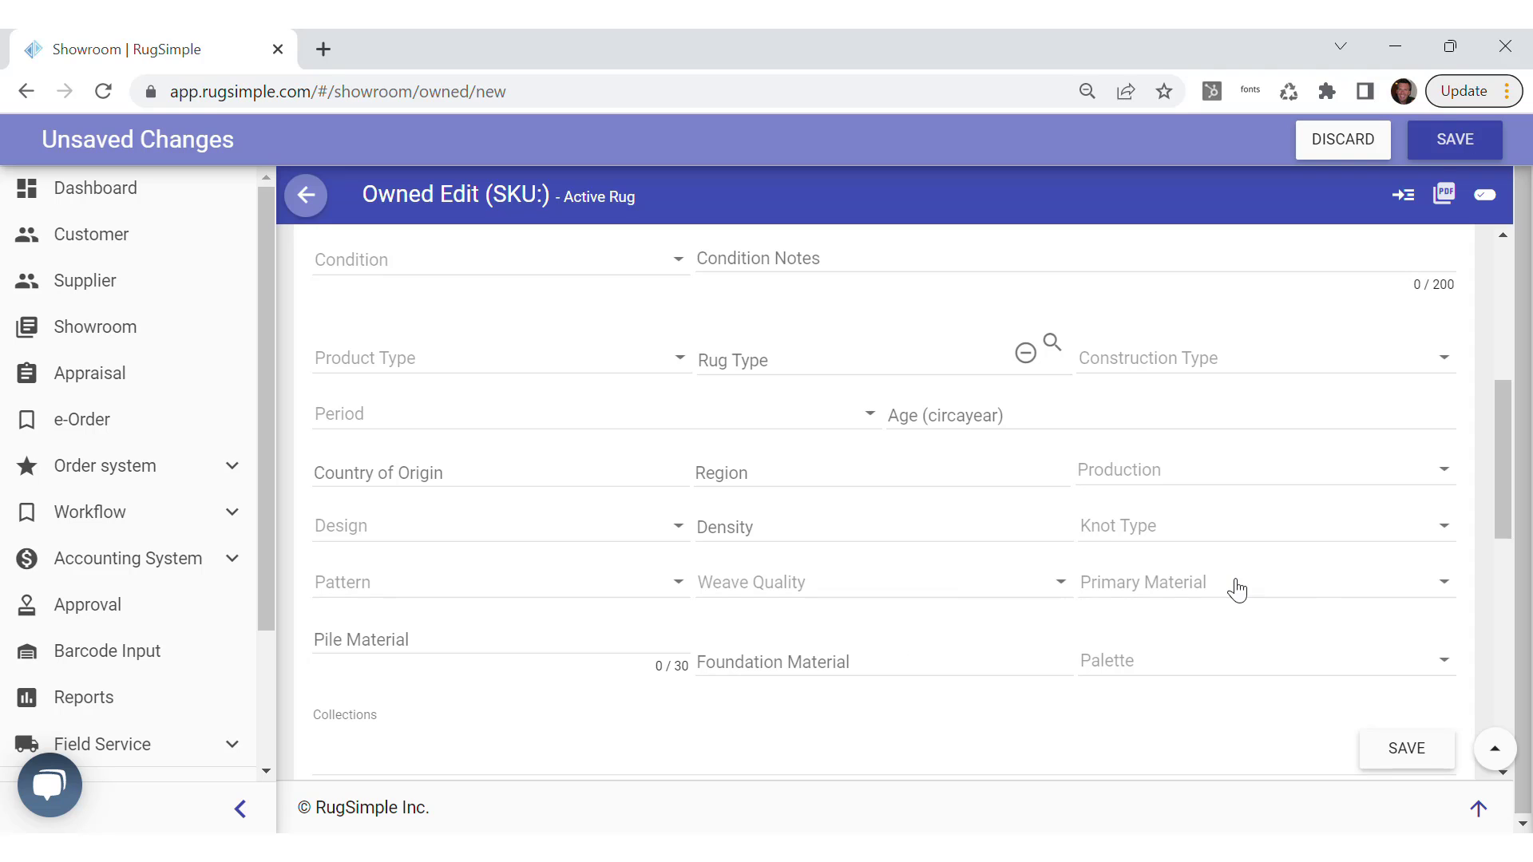
pyautogui.click(1143, 583)
pyautogui.click(1114, 680)
# Tag the rug's color as Ivory, leaving the Collections field empty
pyautogui.click(883, 736)
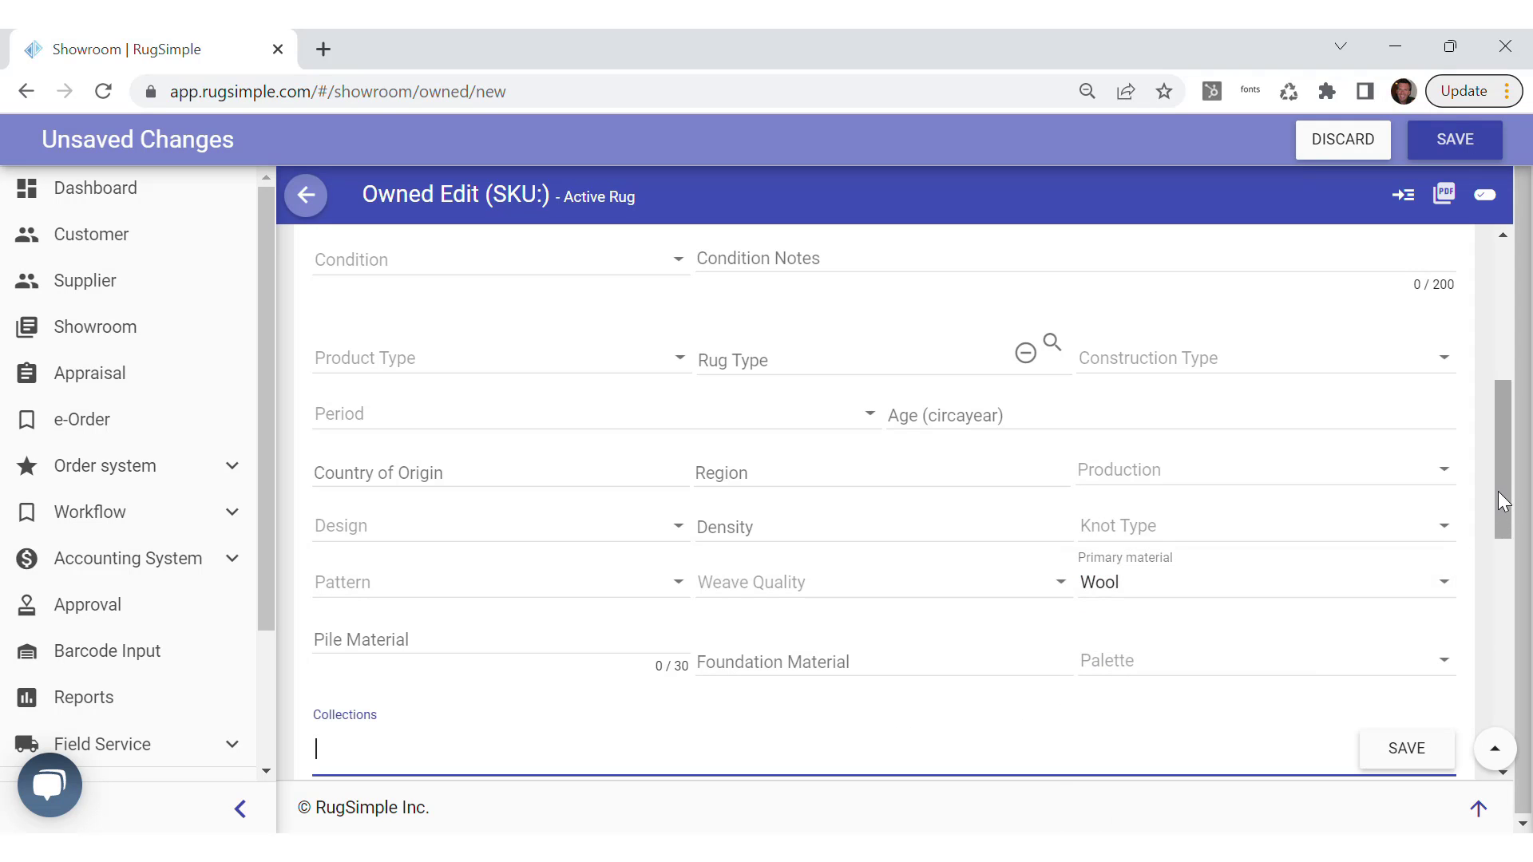
pyautogui.moveTo(1498, 491); pyautogui.dragTo(1501, 634)
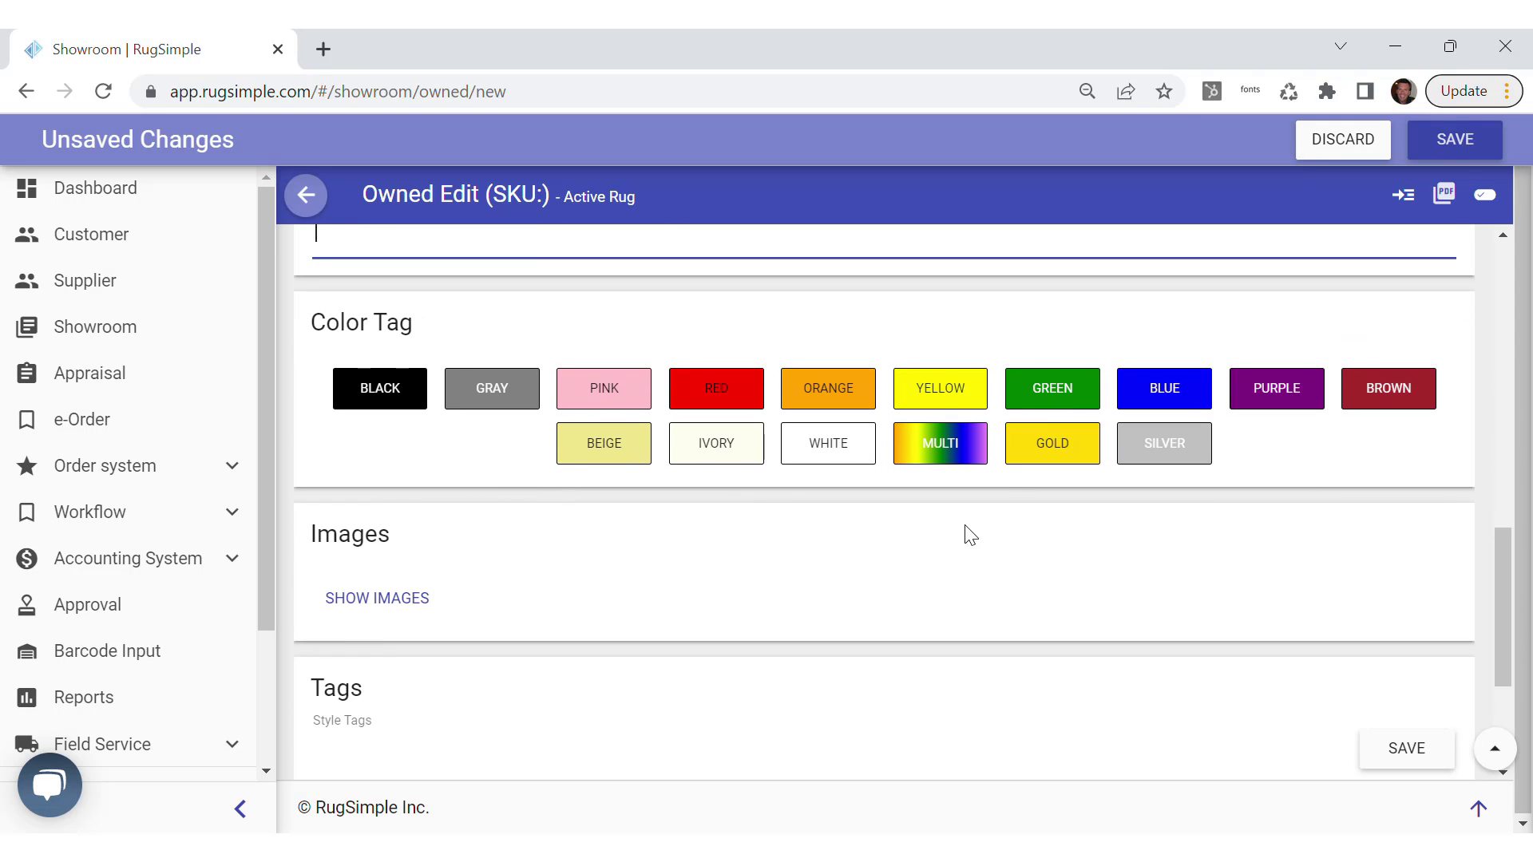
pyautogui.click(730, 450)
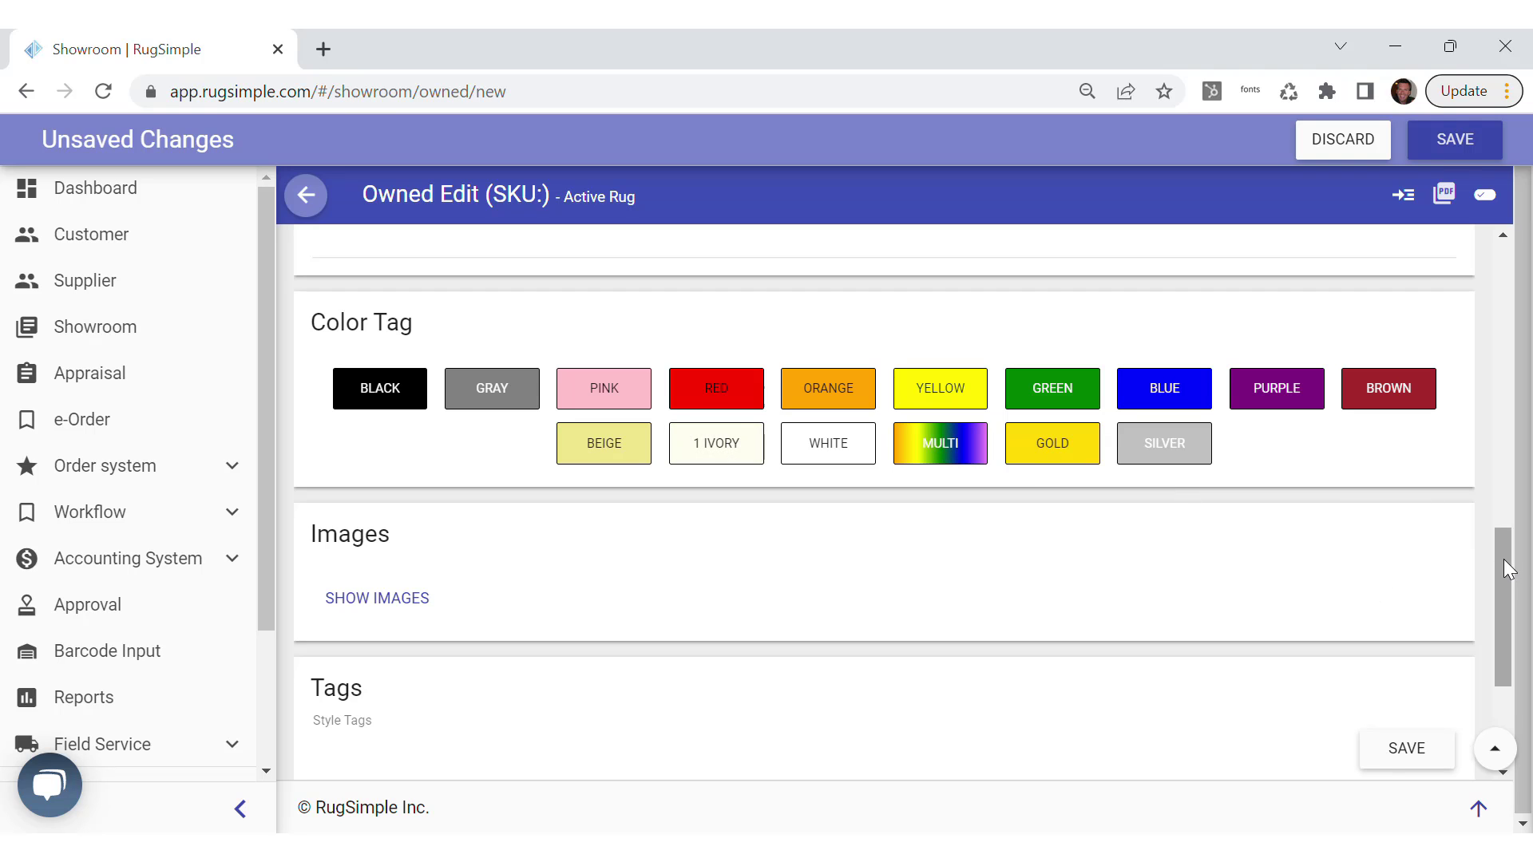
# Show the Images section of the rug record and save the new owned rug
pyautogui.moveTo(1501, 562); pyautogui.dragTo(1501, 610)
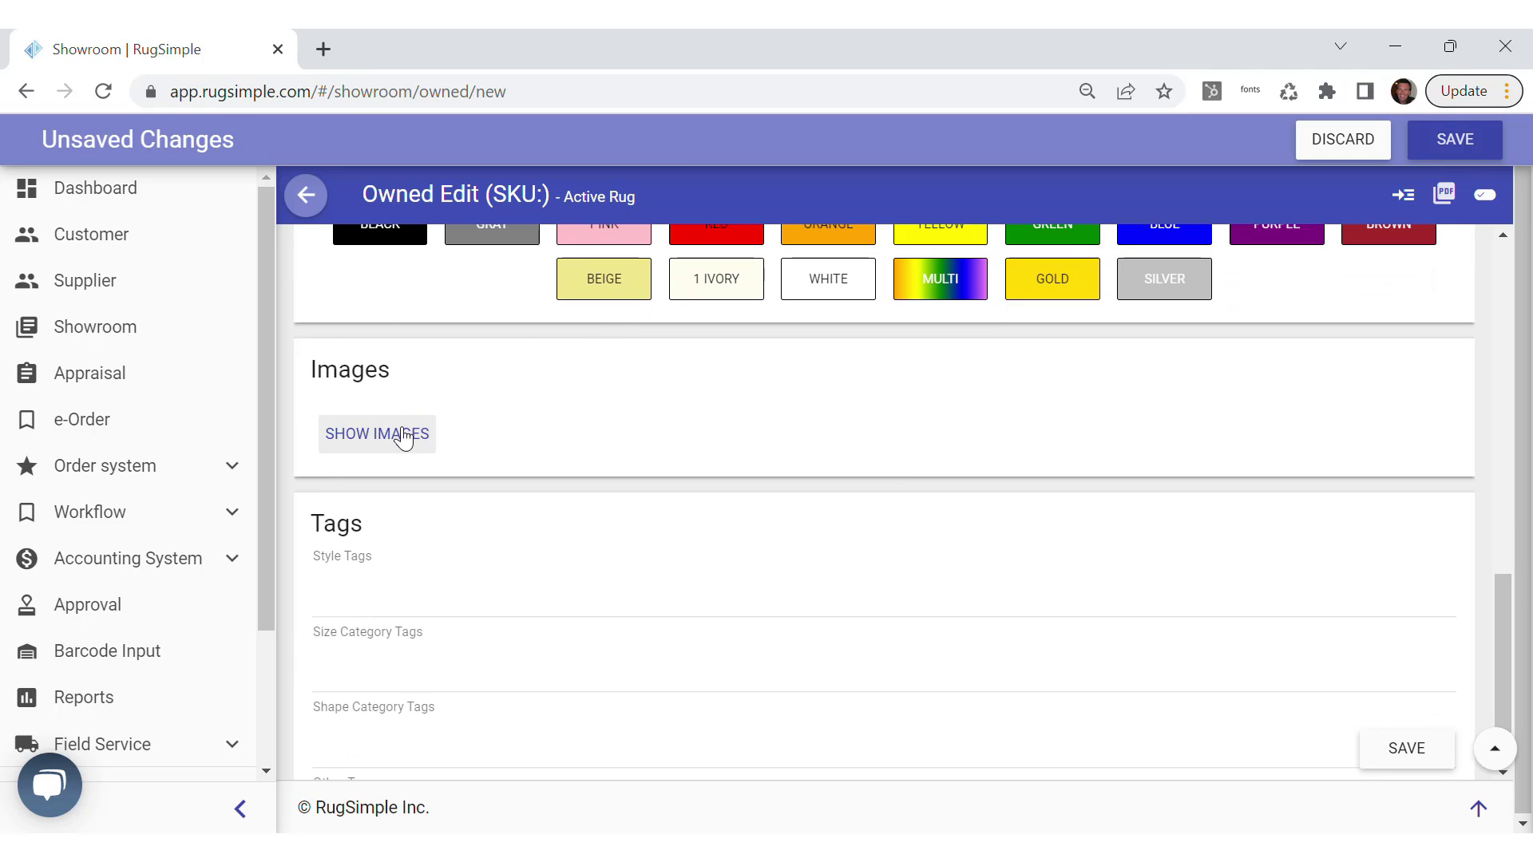
pyautogui.scroll(-2, 828, 492)
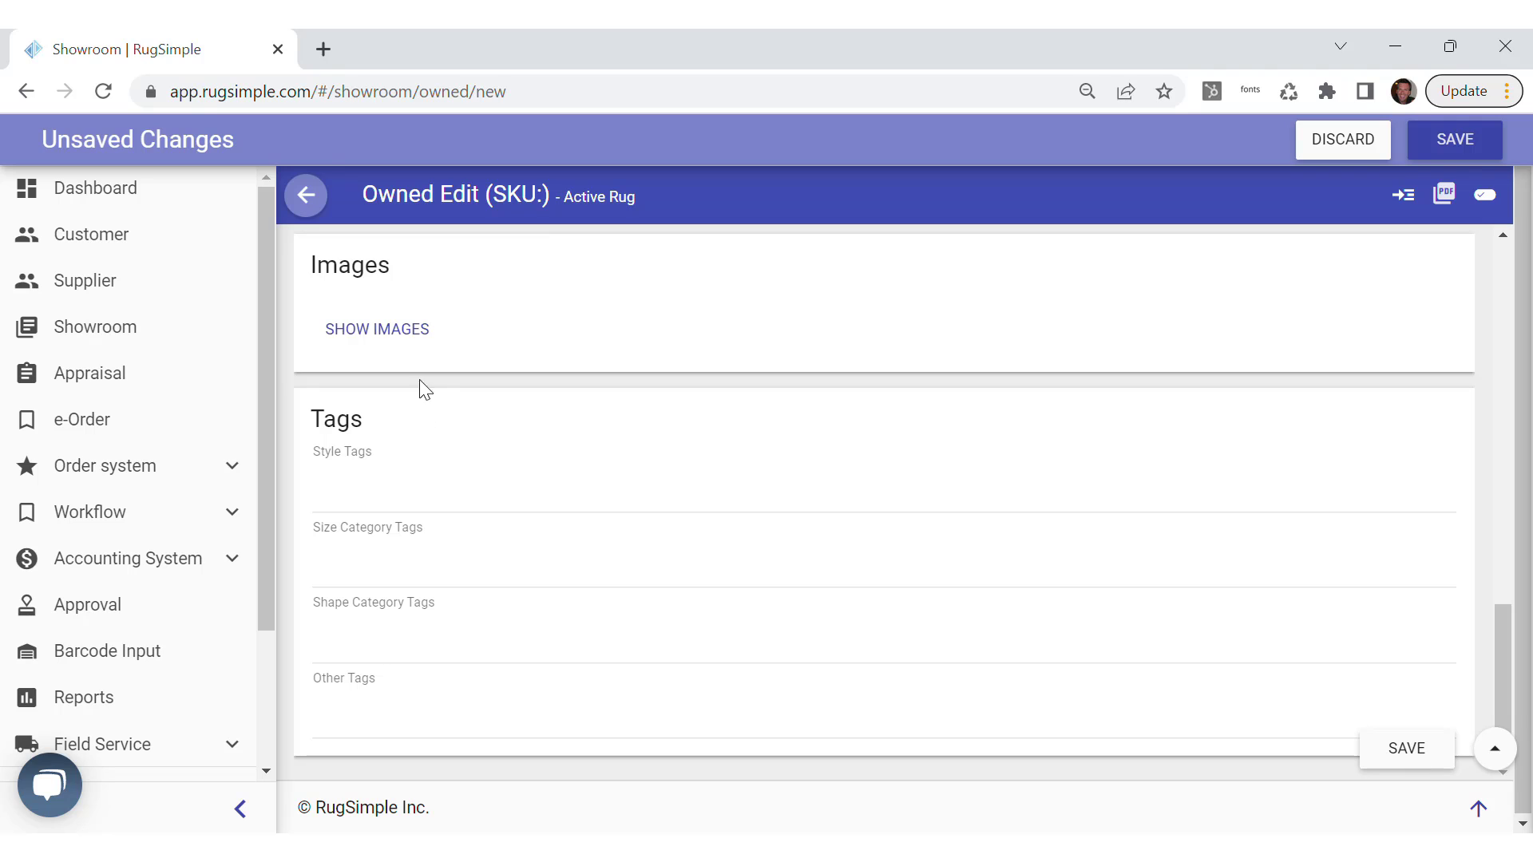
pyautogui.click(389, 342)
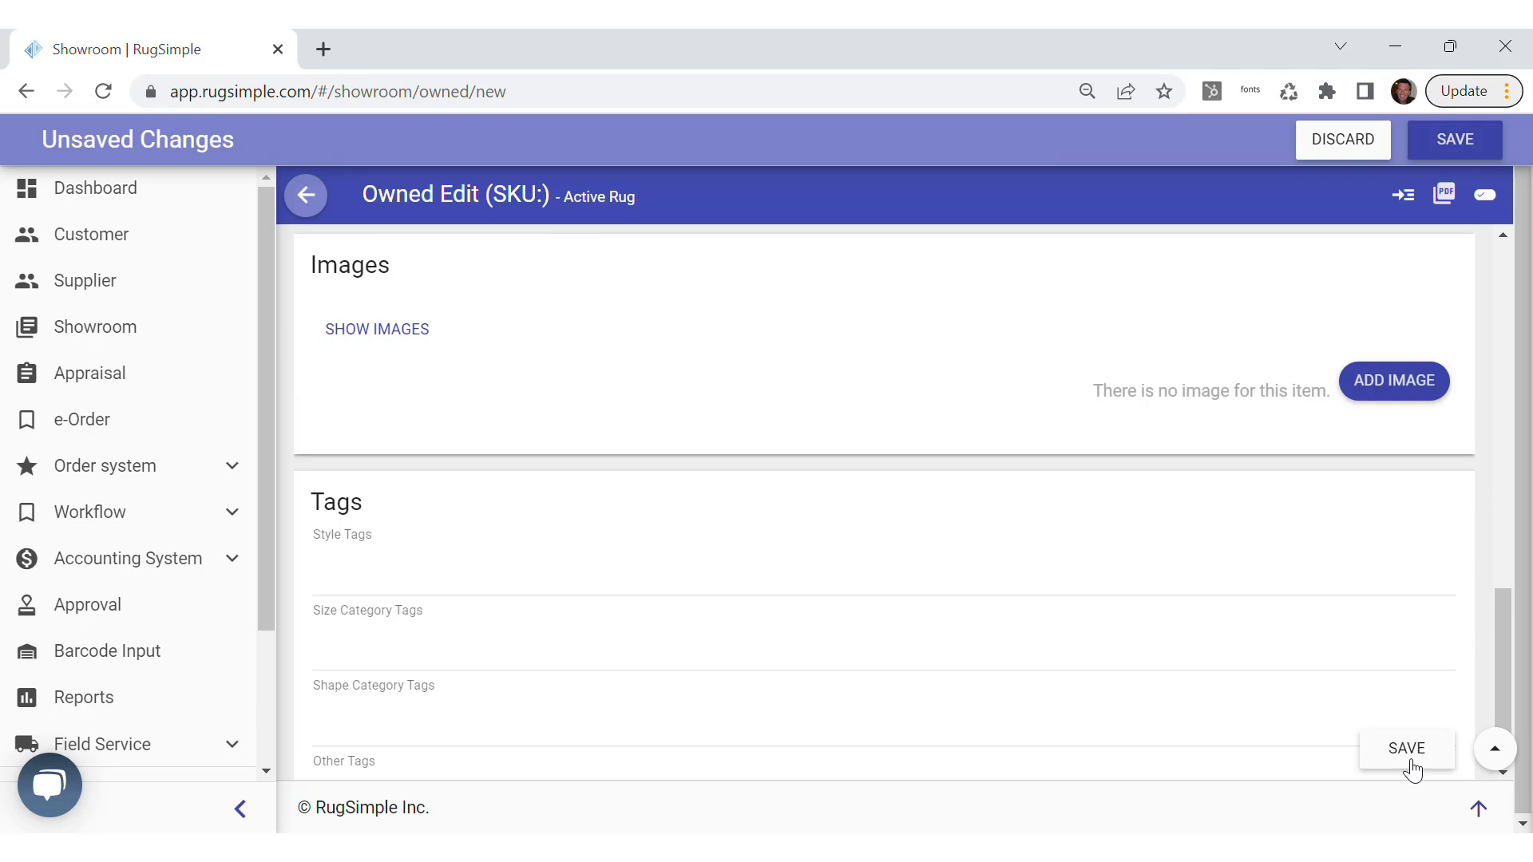
pyautogui.click(1455, 148)
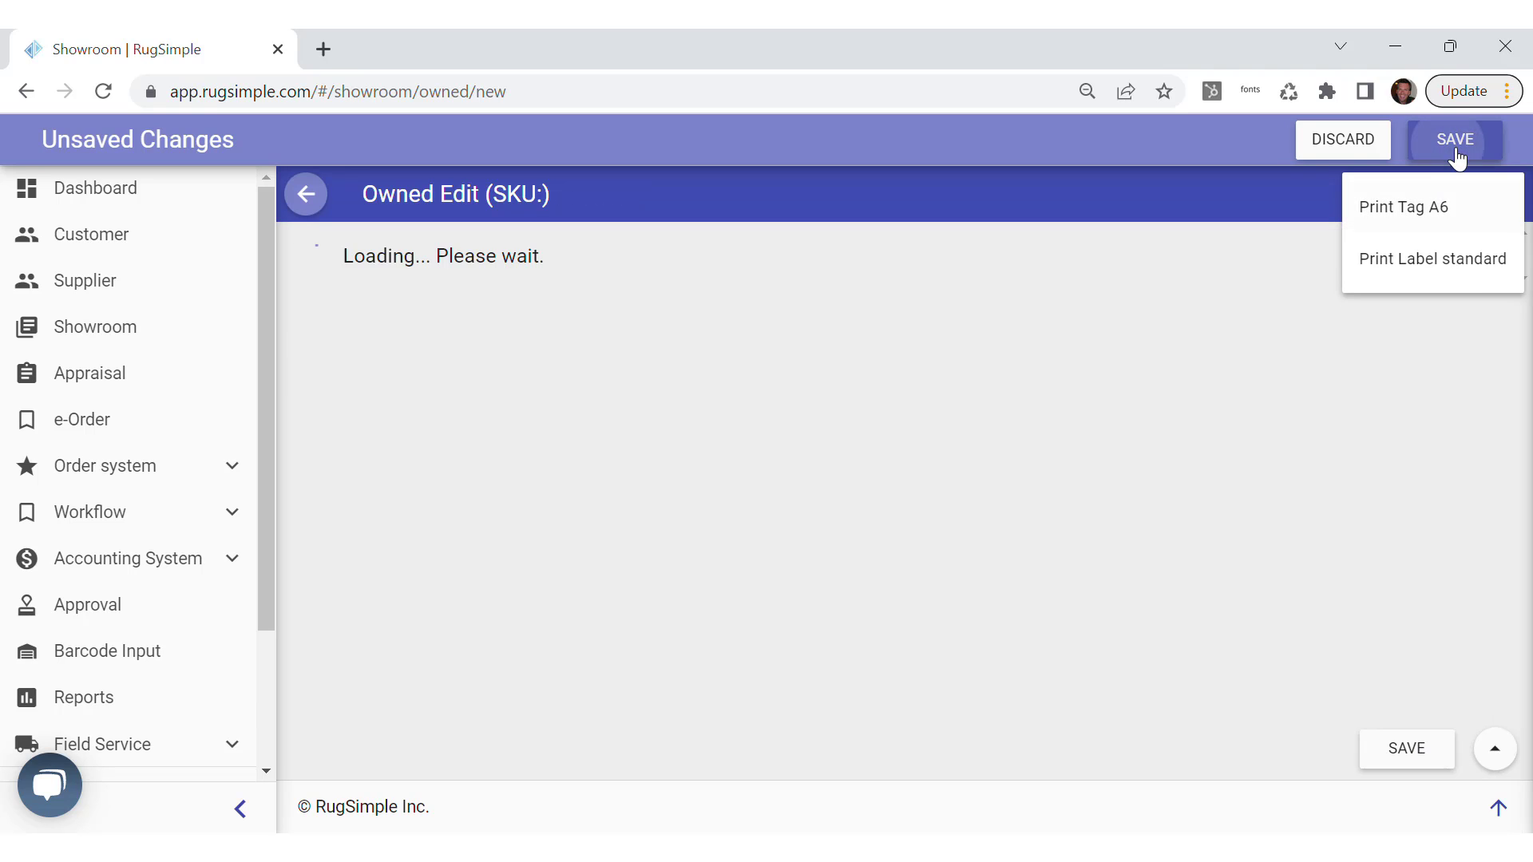
pyautogui.scroll(1, 270, 356)
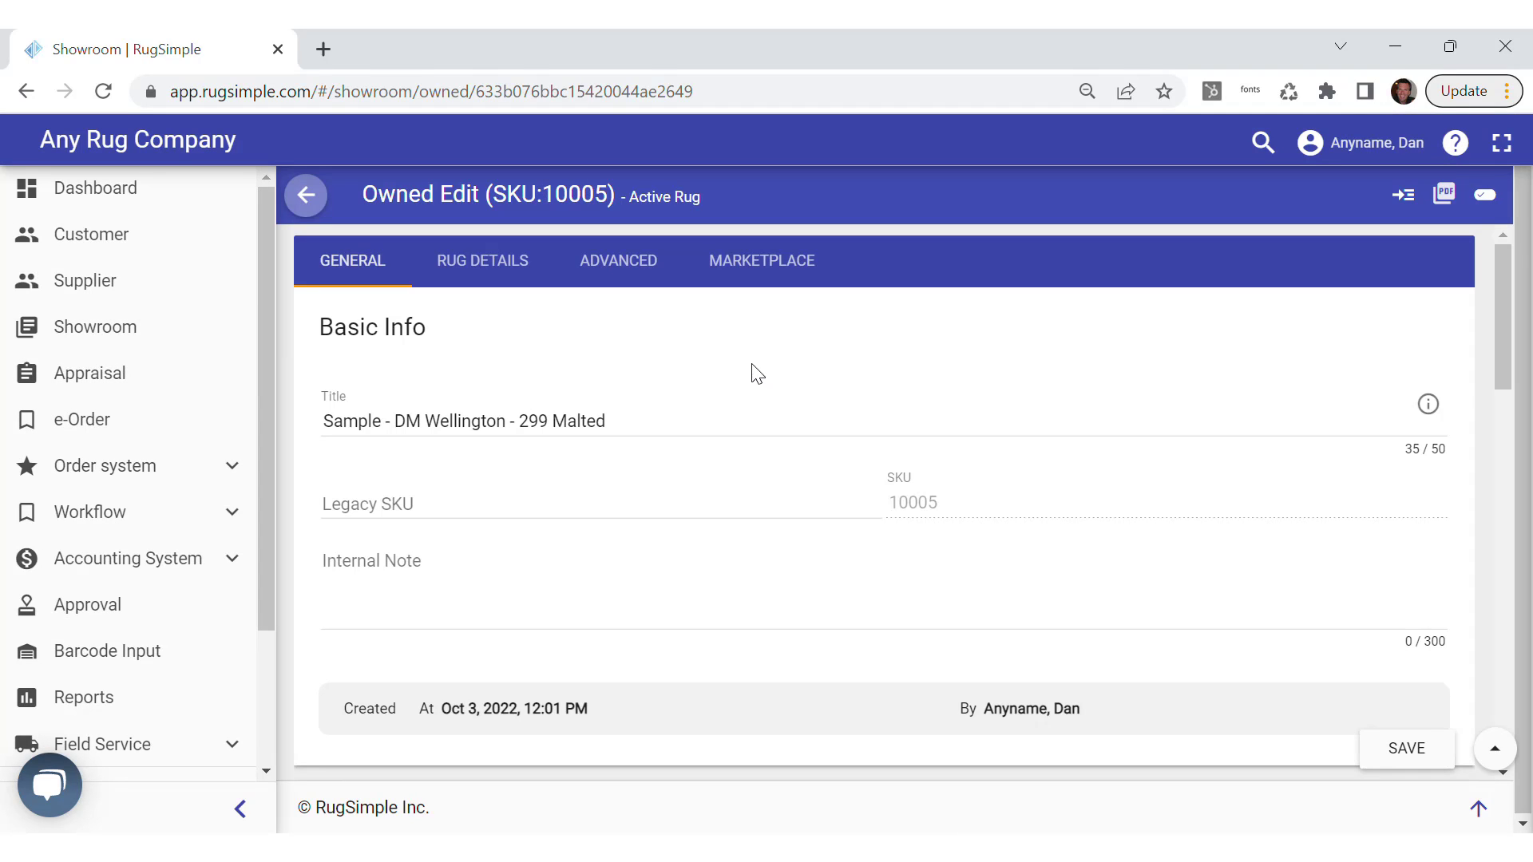
# Create a new order, not a quotation, in the order system for the Arc location
pyautogui.click(64, 467)
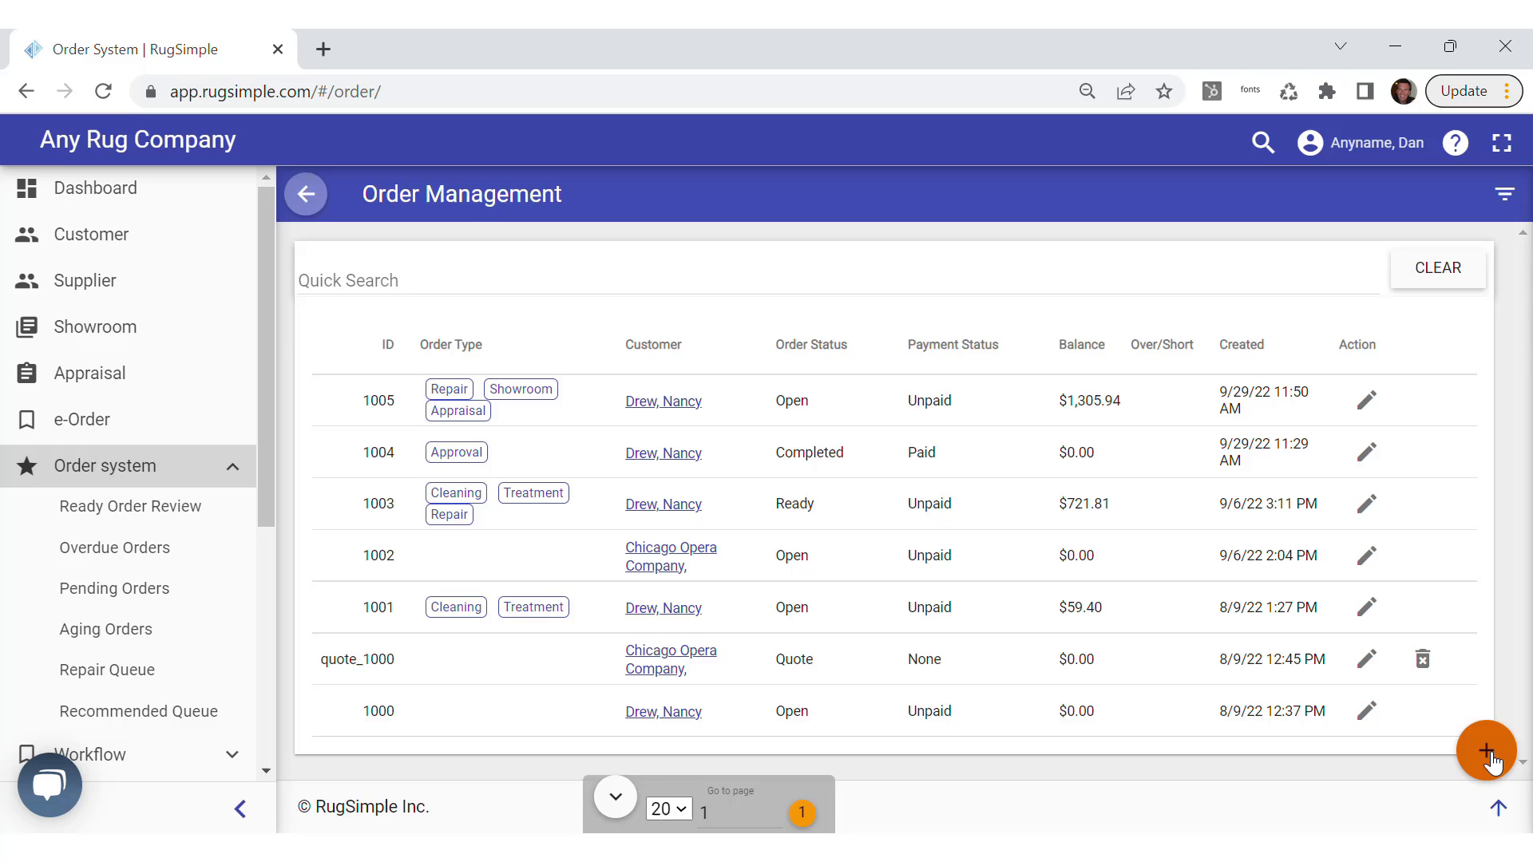
pyautogui.click(1487, 752)
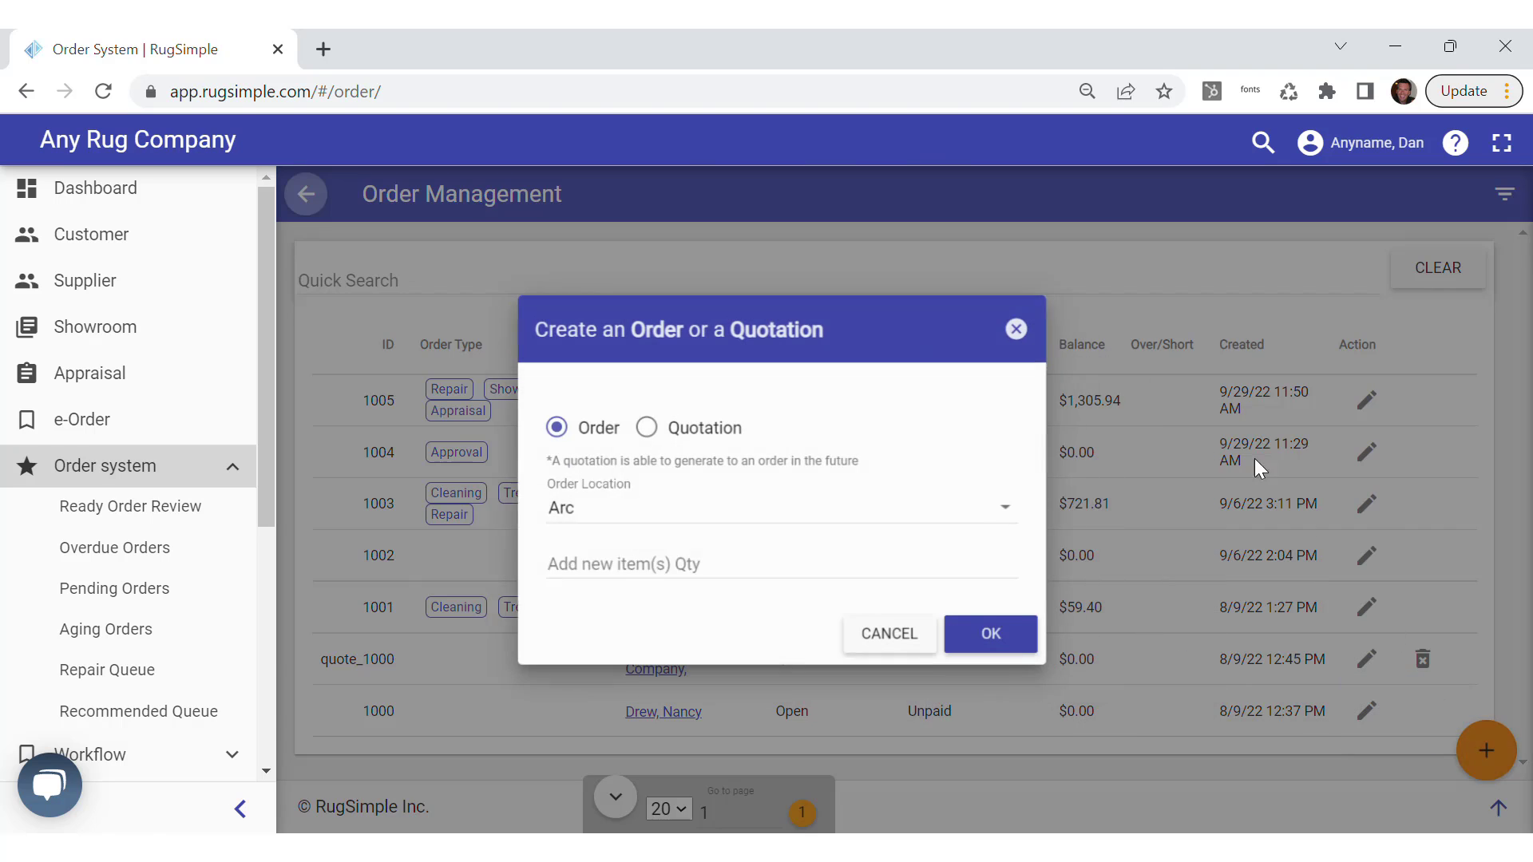
pyautogui.click(1021, 631)
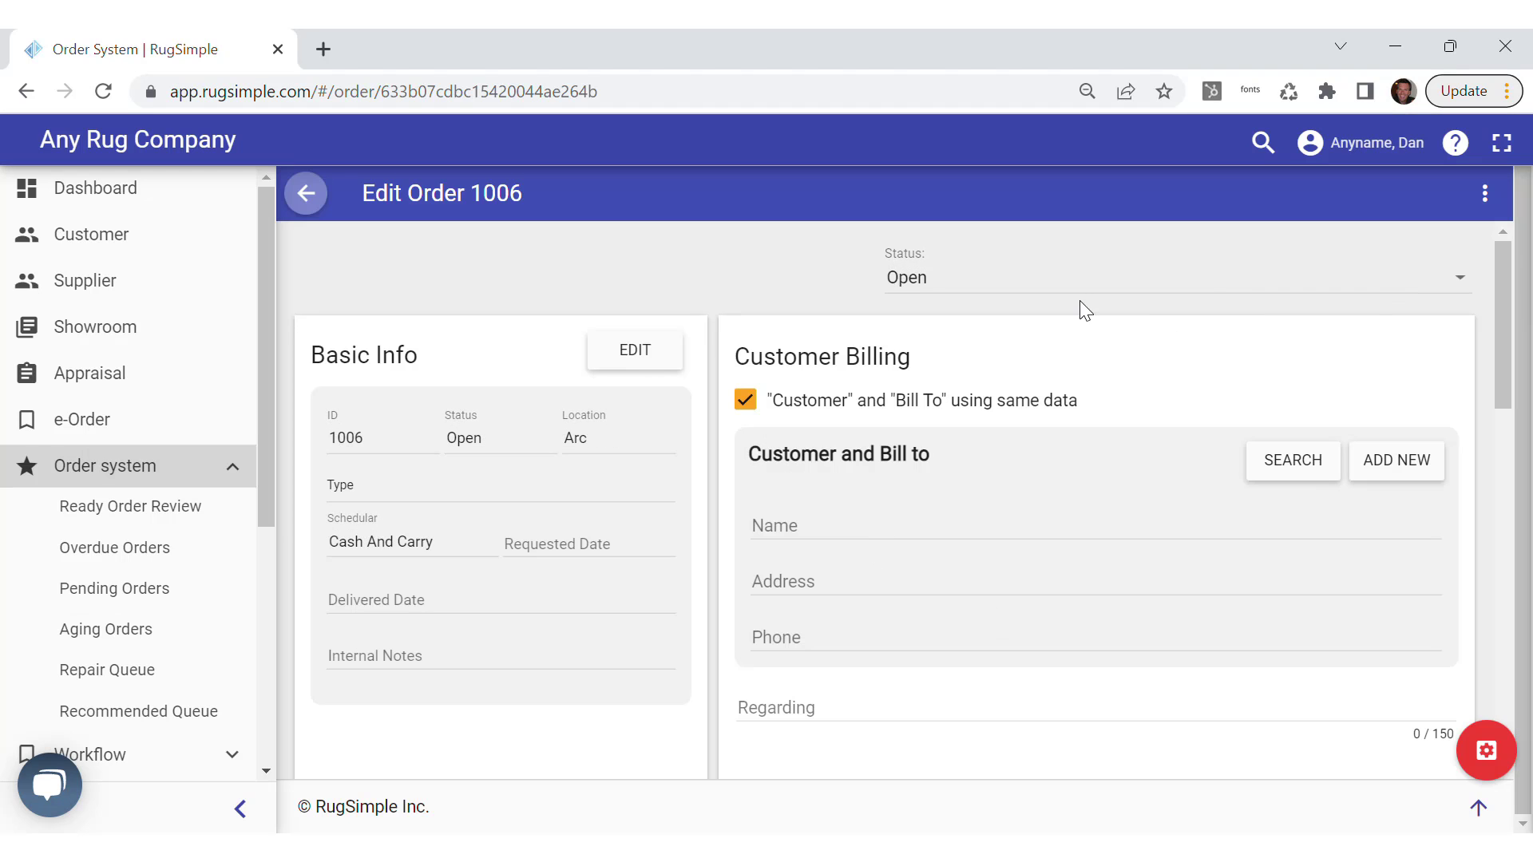
# Search for the existing customer by first name and assign her as the order's customer and bill-to contact
pyautogui.click(1313, 461)
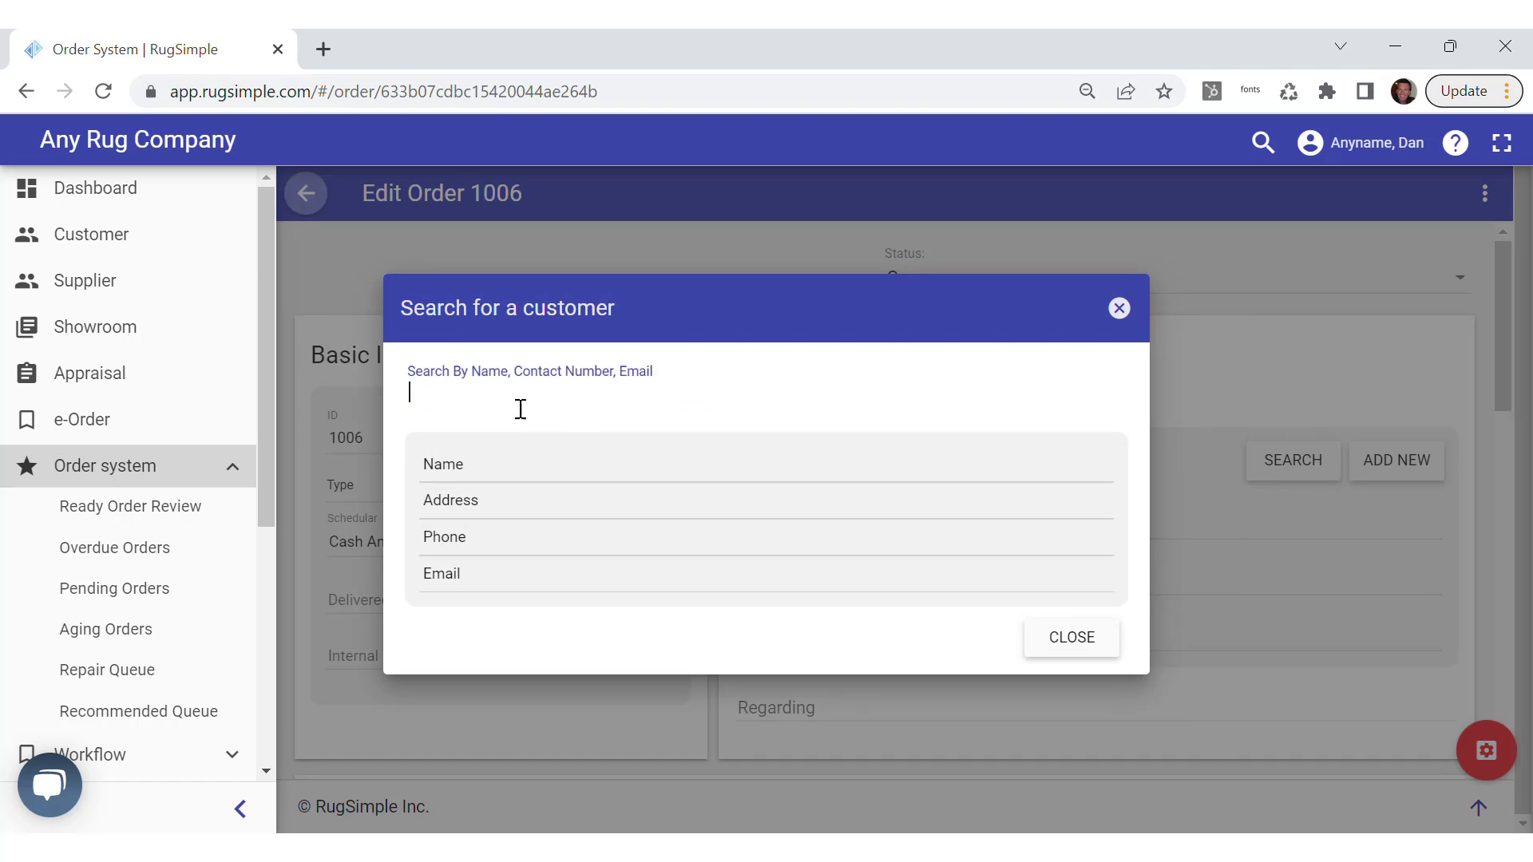
pyautogui.write('nan')
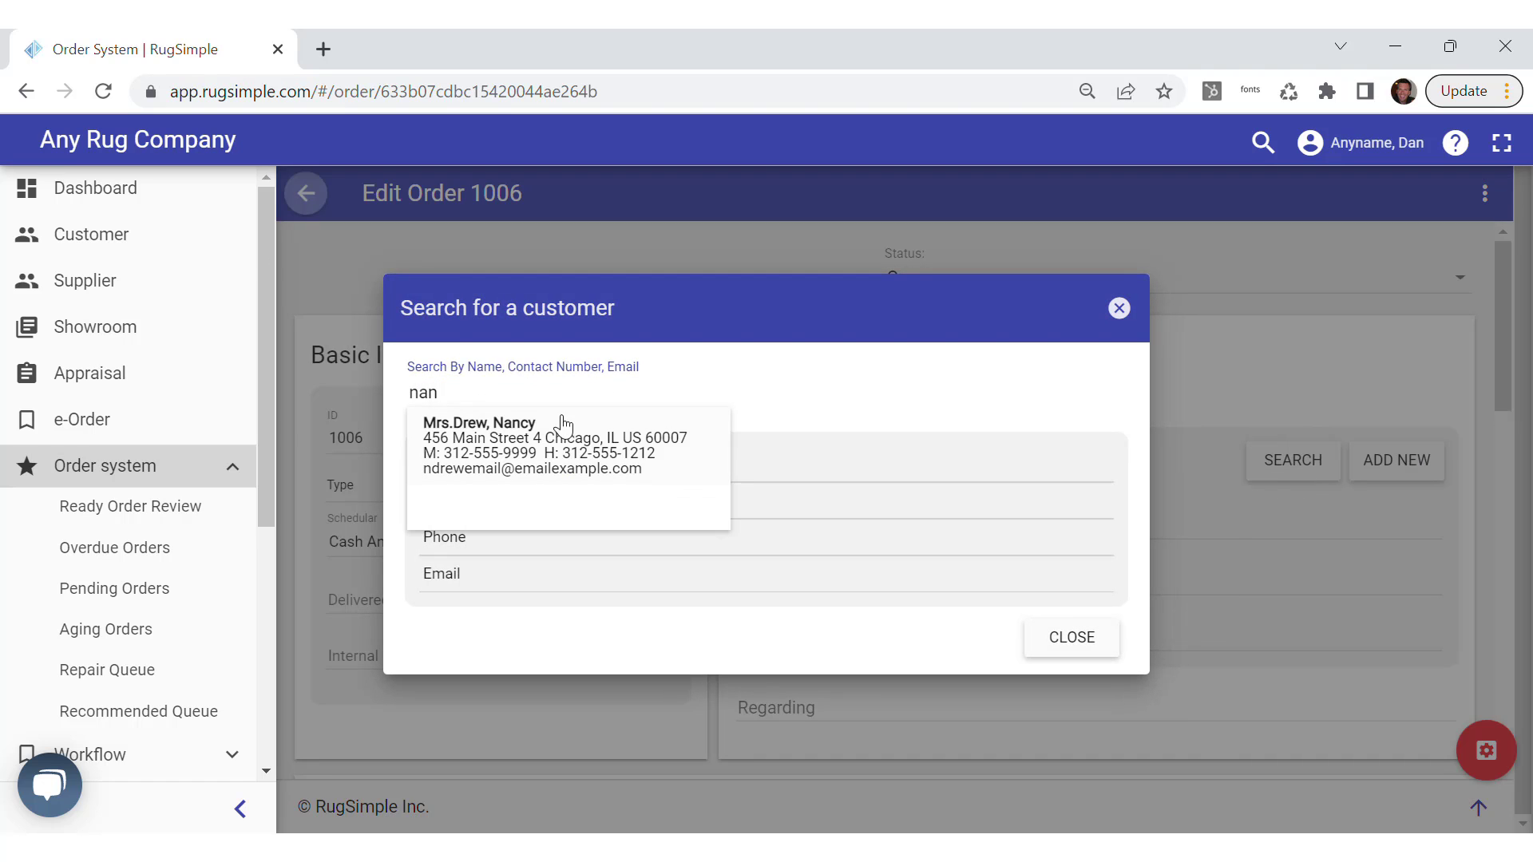
pyautogui.click(661, 428)
pyautogui.click(974, 650)
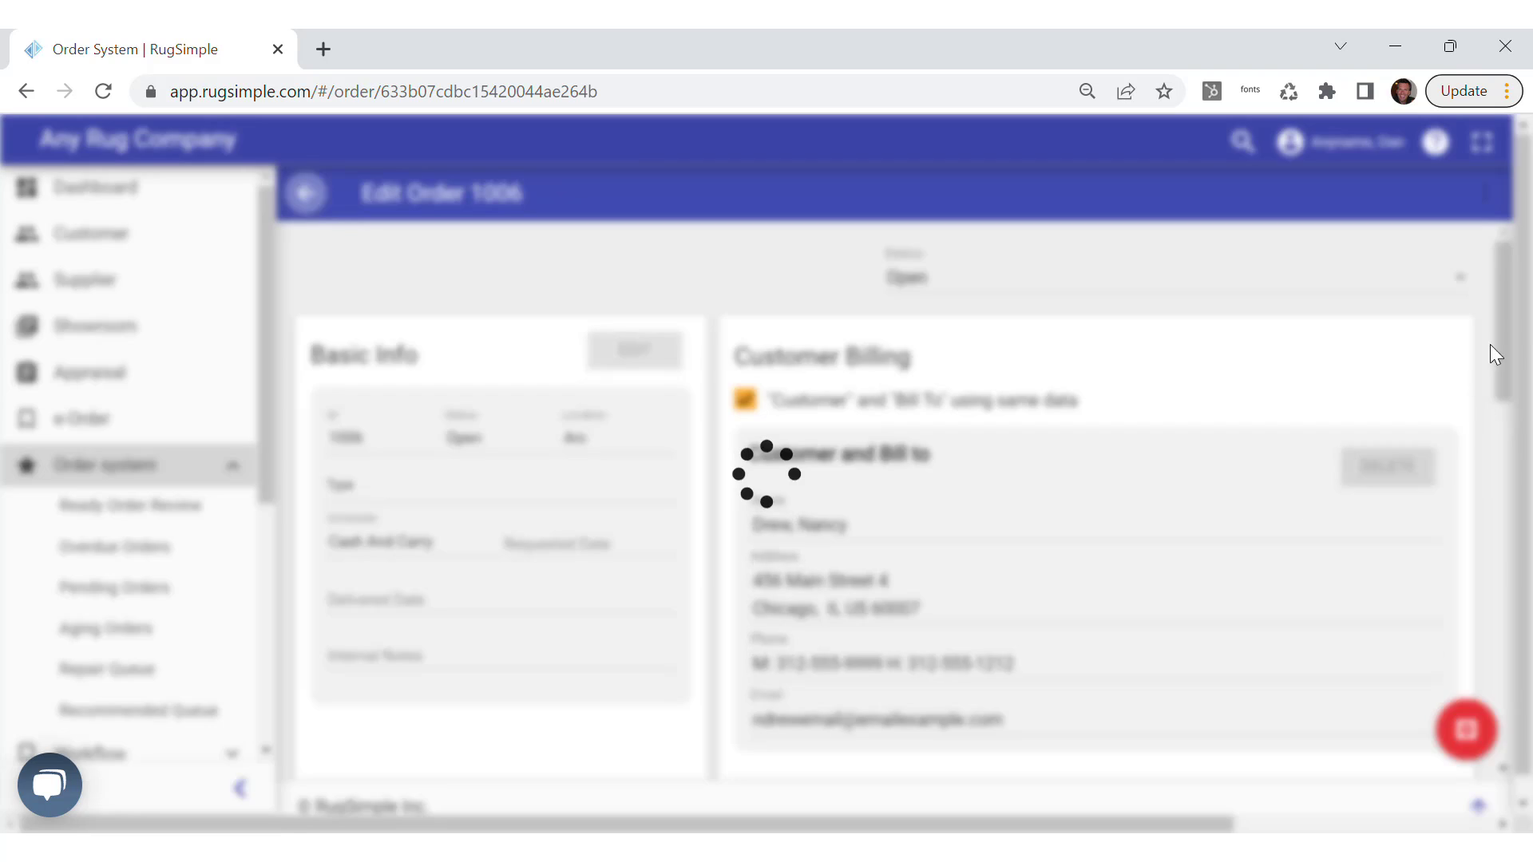
# Start adding an item to the order's cart and choose the showroom rug Sample - DM Wellington - 299 Malted
pyautogui.moveTo(1506, 359); pyautogui.dragTo(1506, 530)
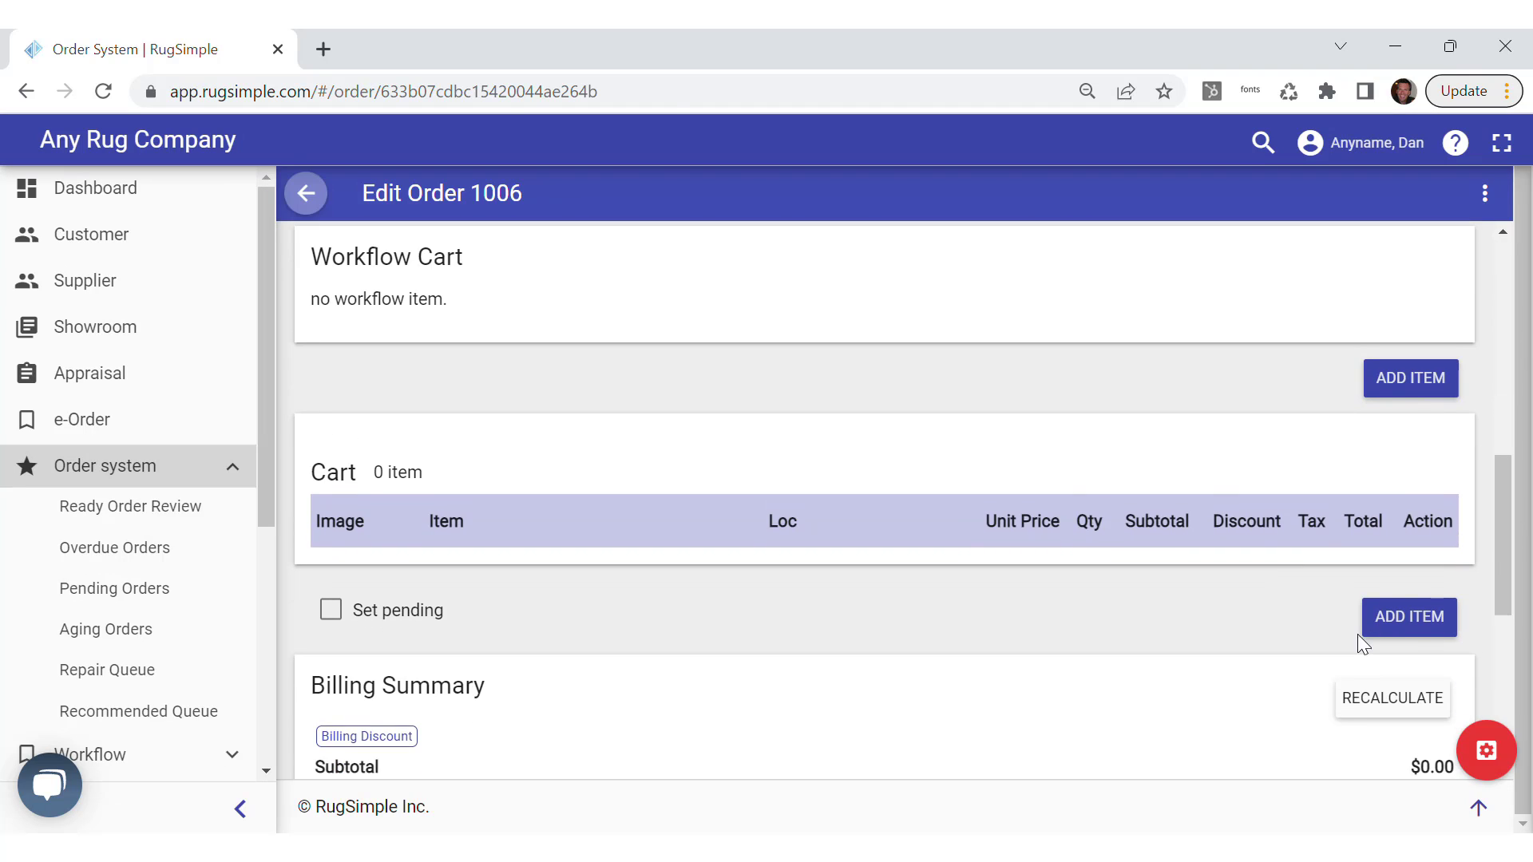
pyautogui.click(1399, 625)
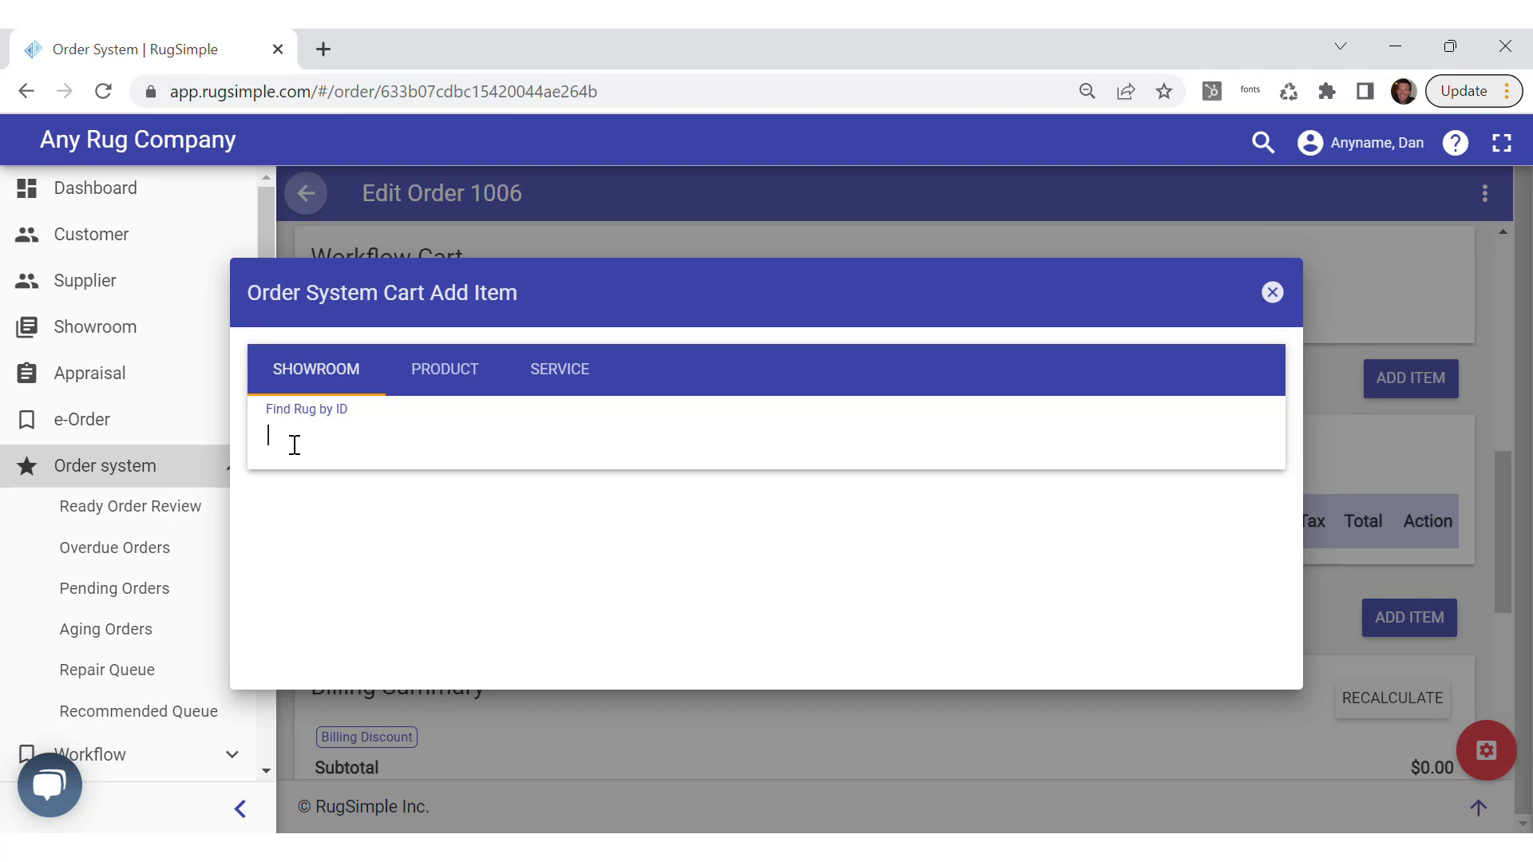
pyautogui.write('1')
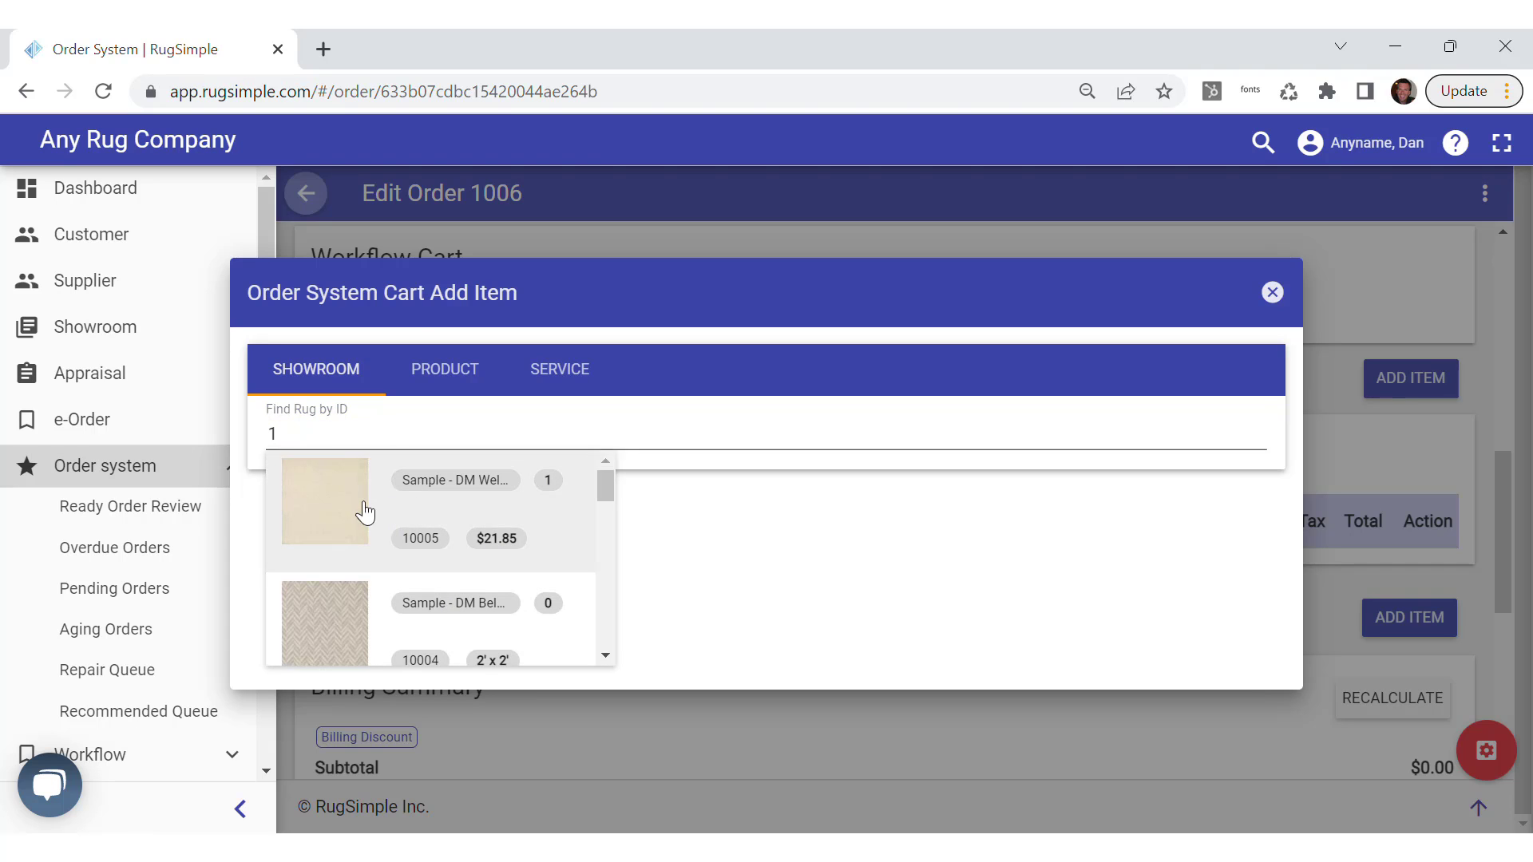
pyautogui.click(421, 508)
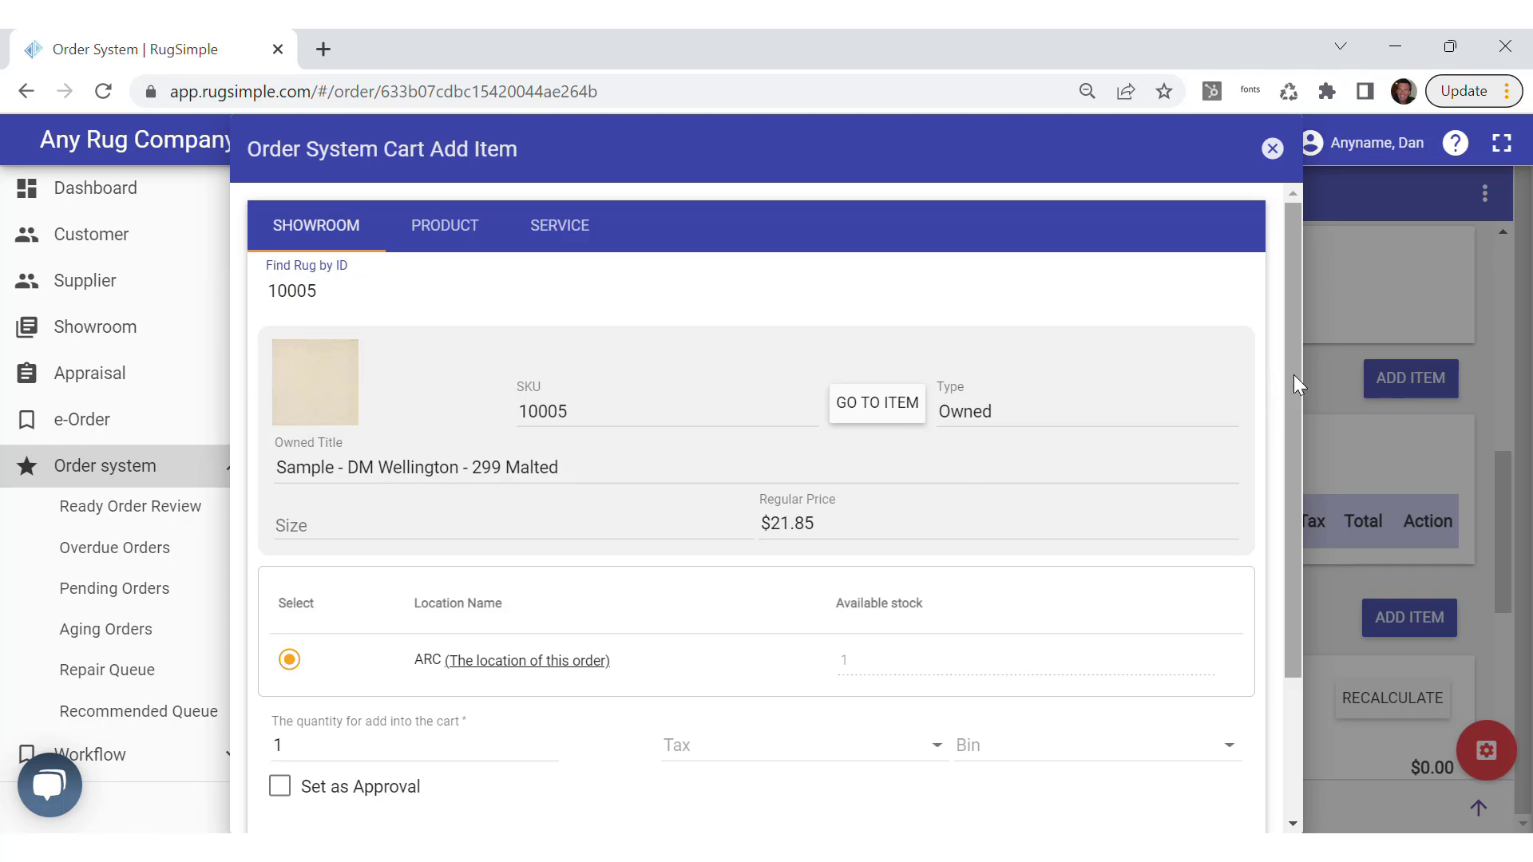
# Apply Sales(8%) tax to the sample, set it as an approval with the customer, and add it into the cart
pyautogui.moveTo(1294, 375); pyautogui.dragTo(1312, 553)
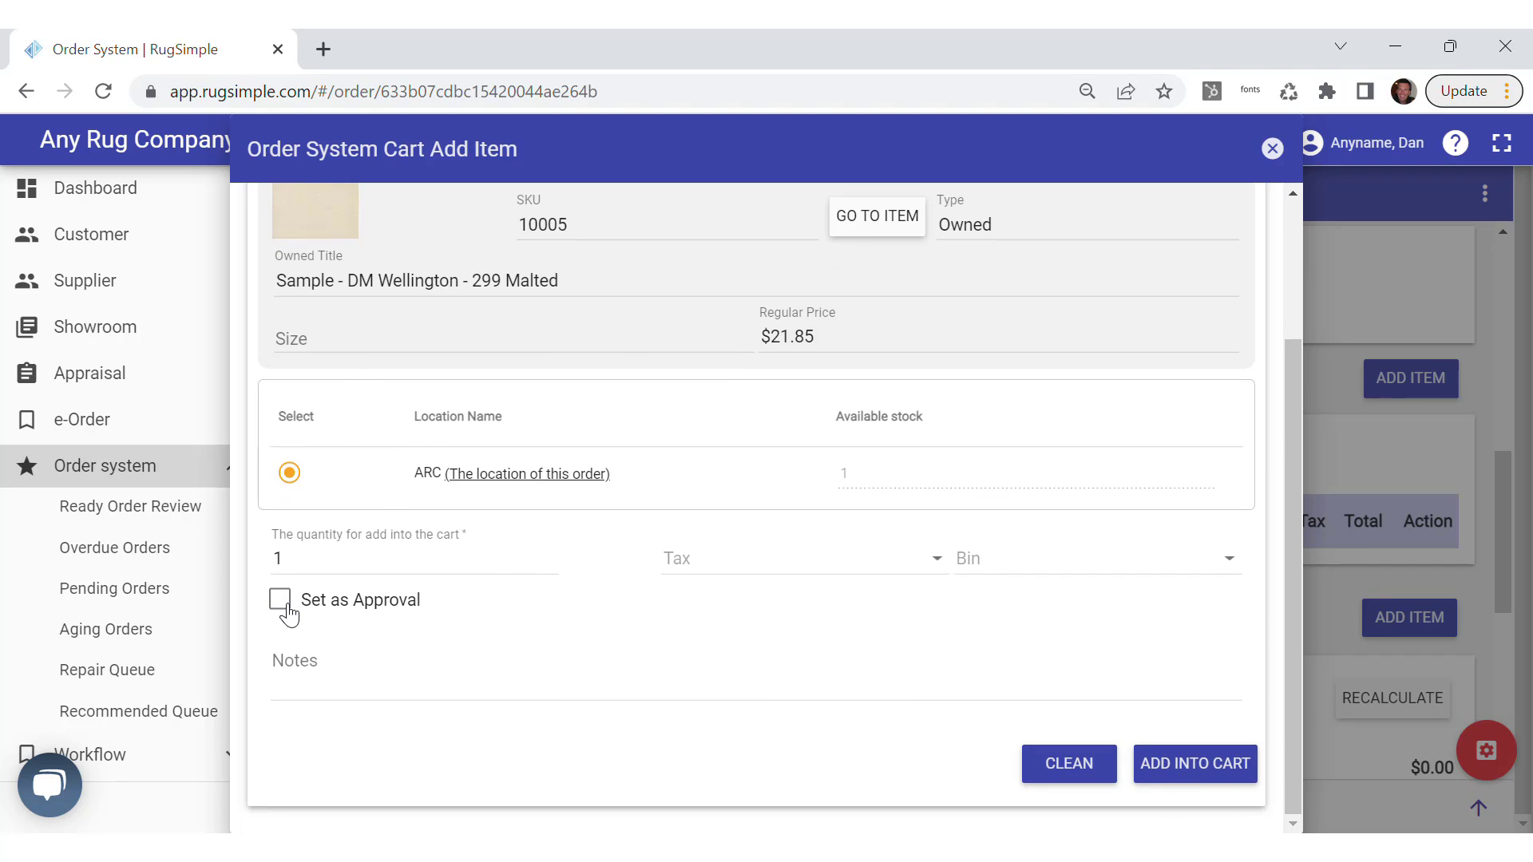
pyautogui.click(712, 571)
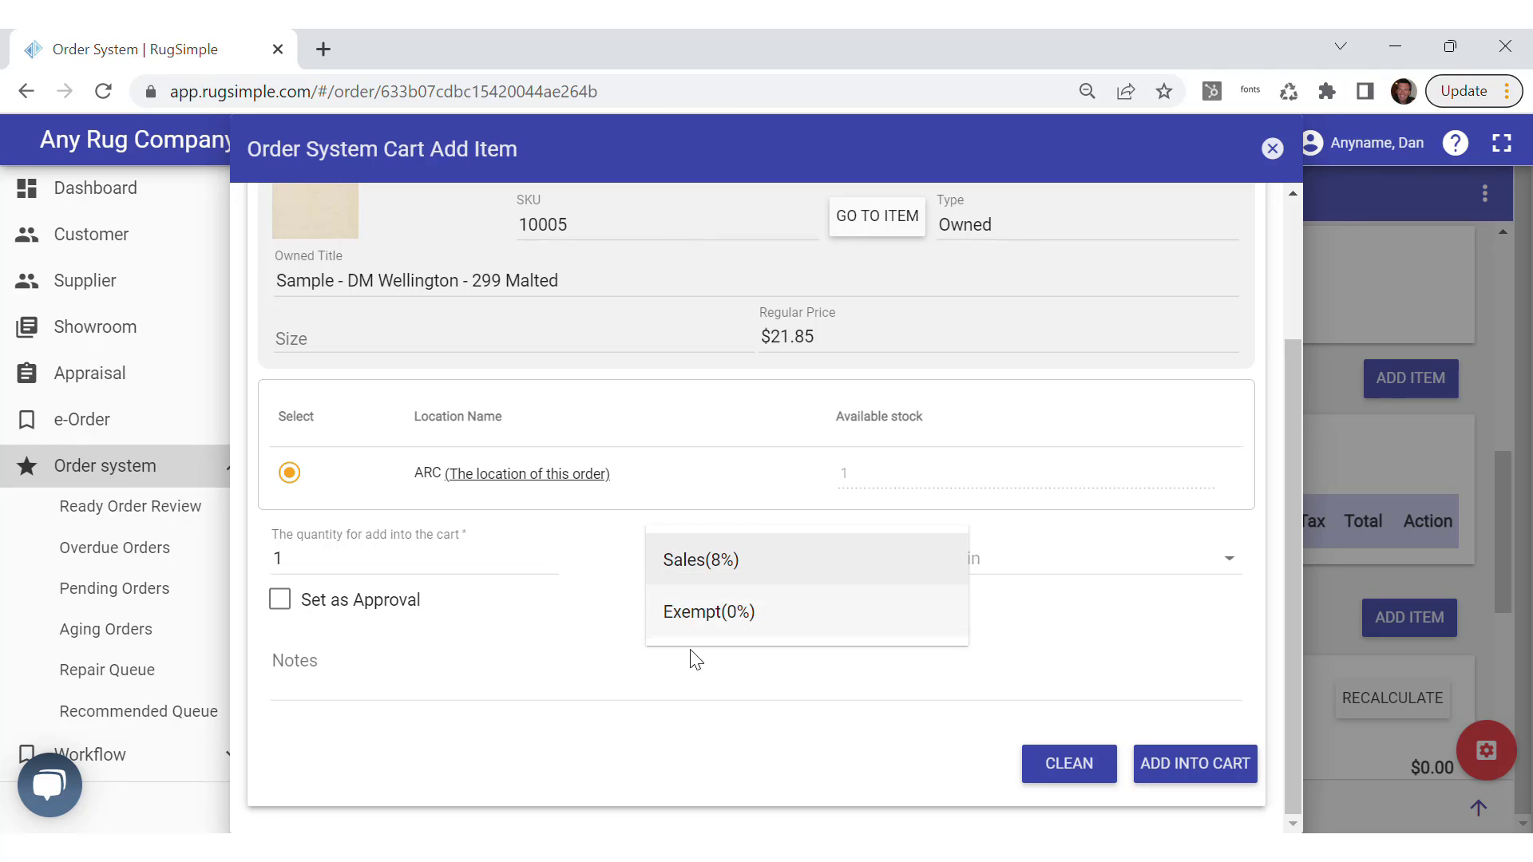
pyautogui.click(709, 555)
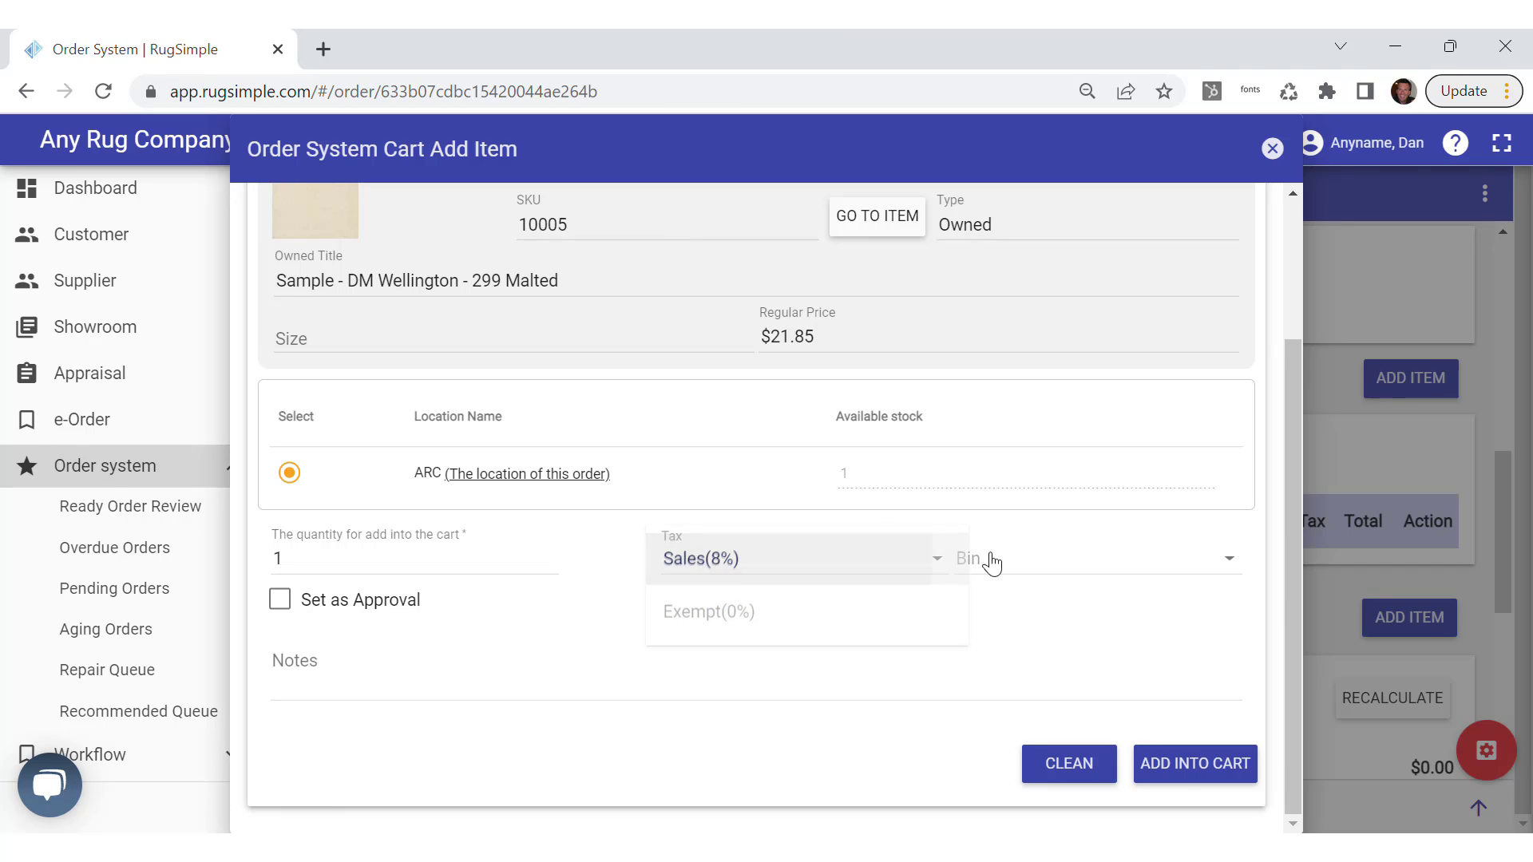
pyautogui.click(281, 600)
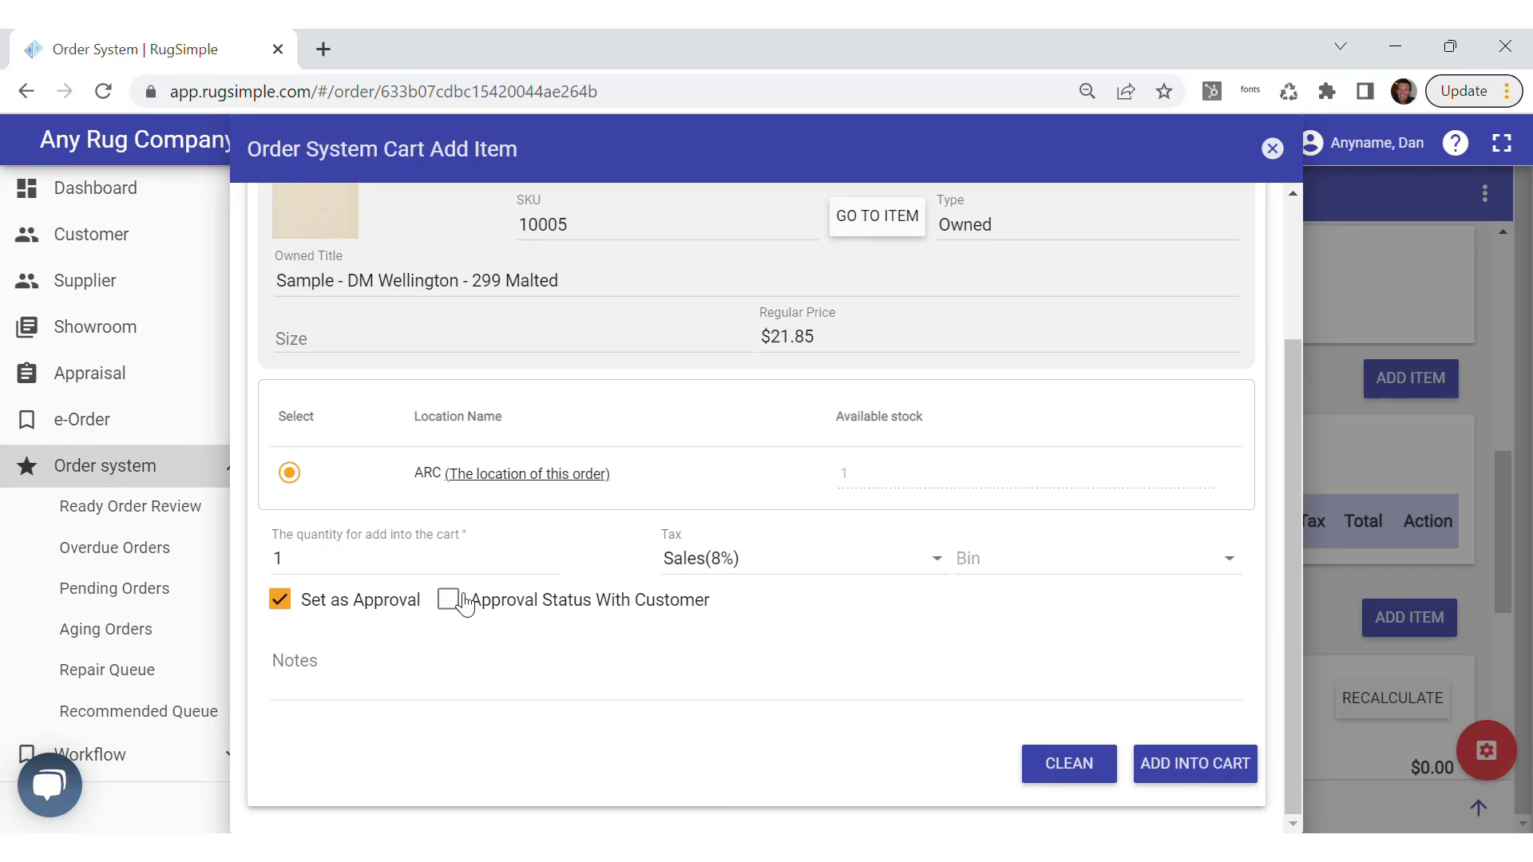
pyautogui.click(465, 605)
pyautogui.click(1201, 762)
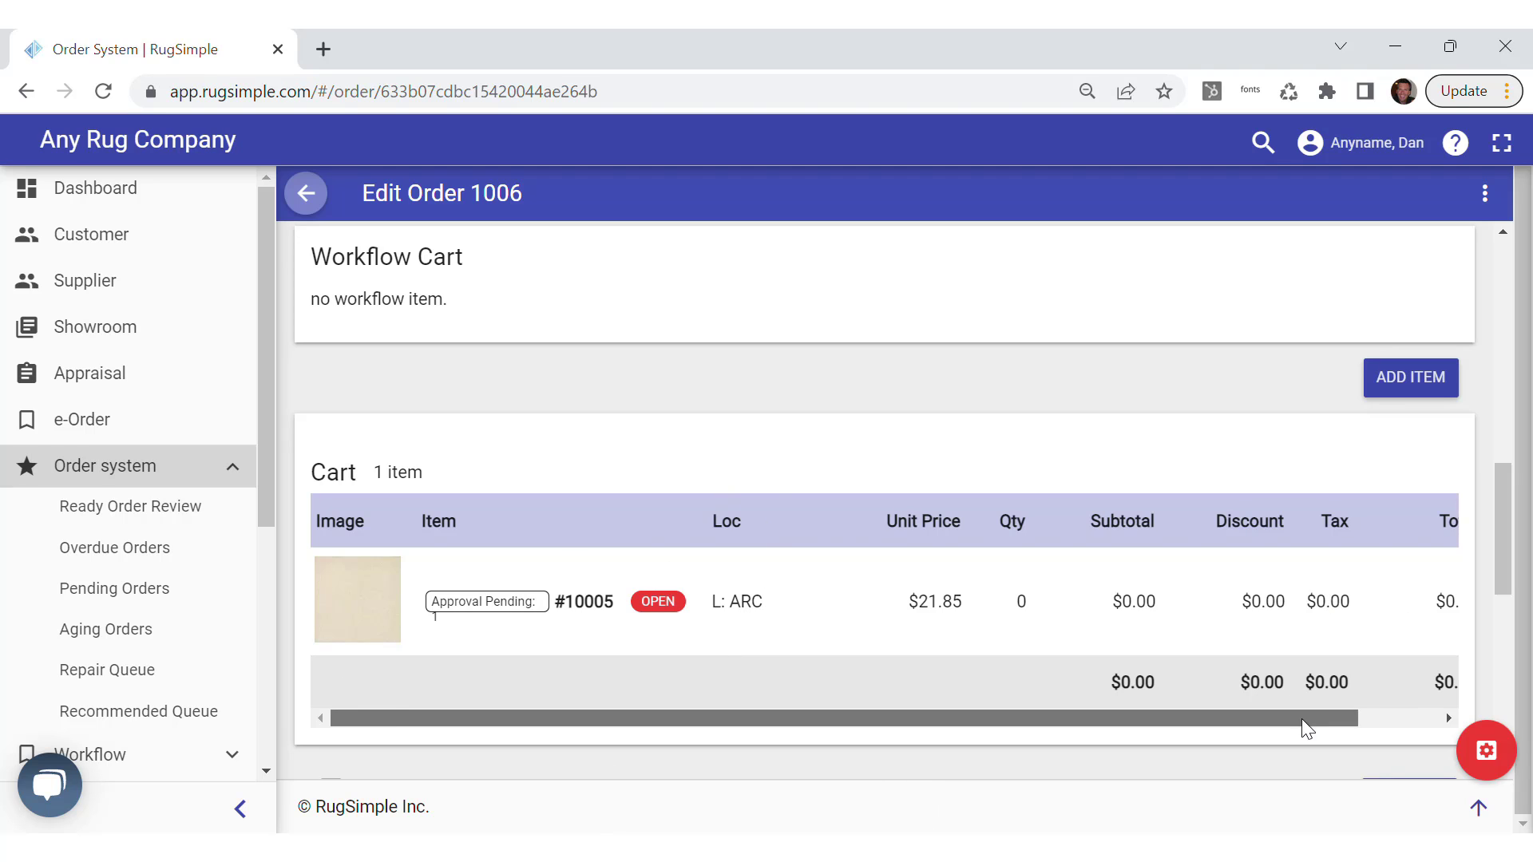
# Open the cart item's edit form, review its Approval Items Info, and finish the edit without changes
pyautogui.moveTo(1301, 718); pyautogui.dragTo(1381, 718)
pyautogui.click(1442, 601)
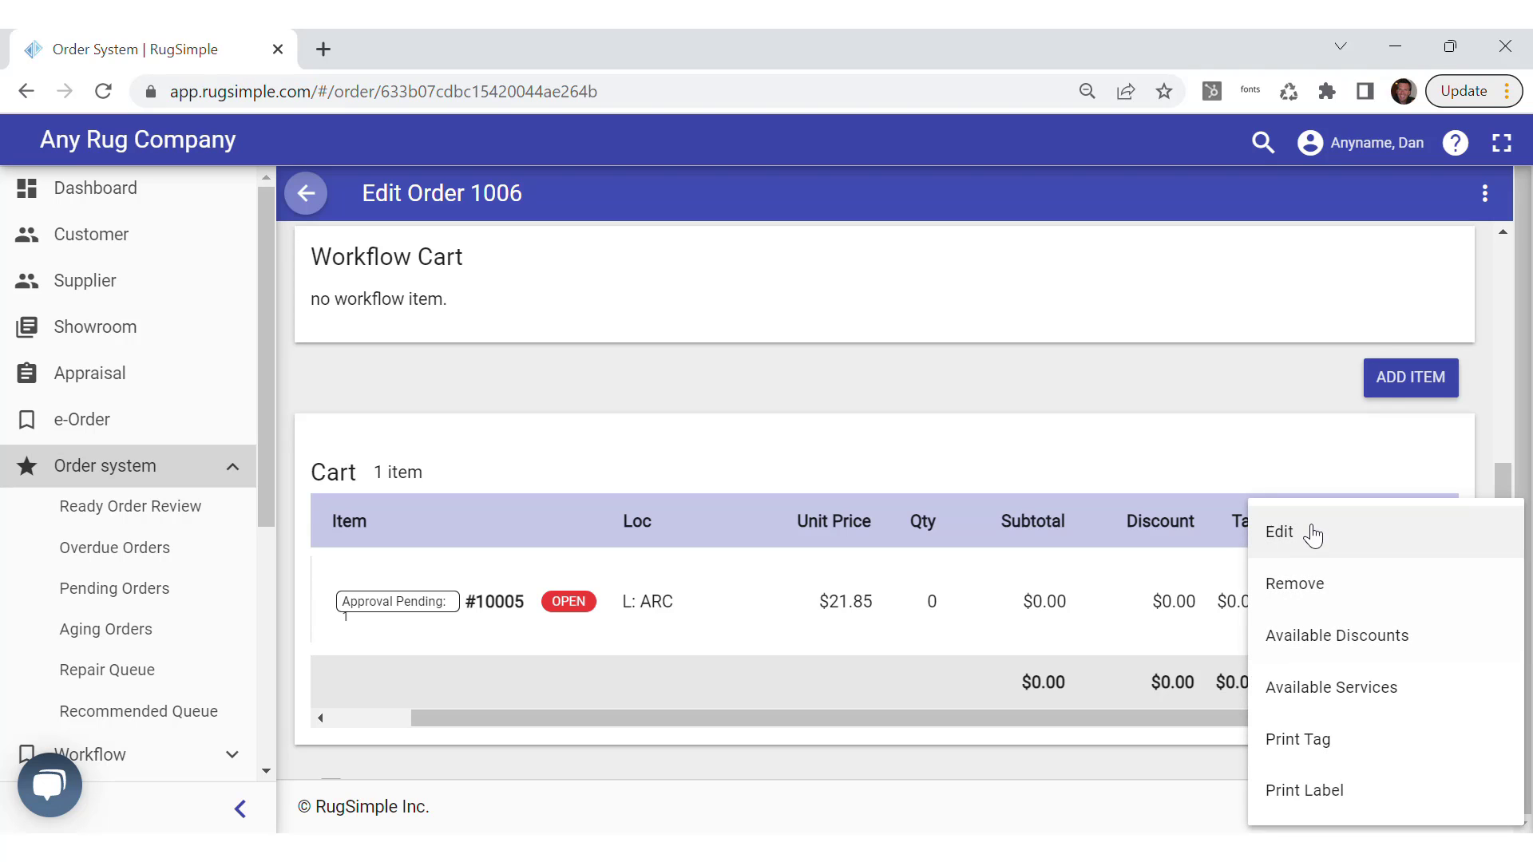
pyautogui.click(1286, 531)
pyautogui.scroll(-3, 540, 647)
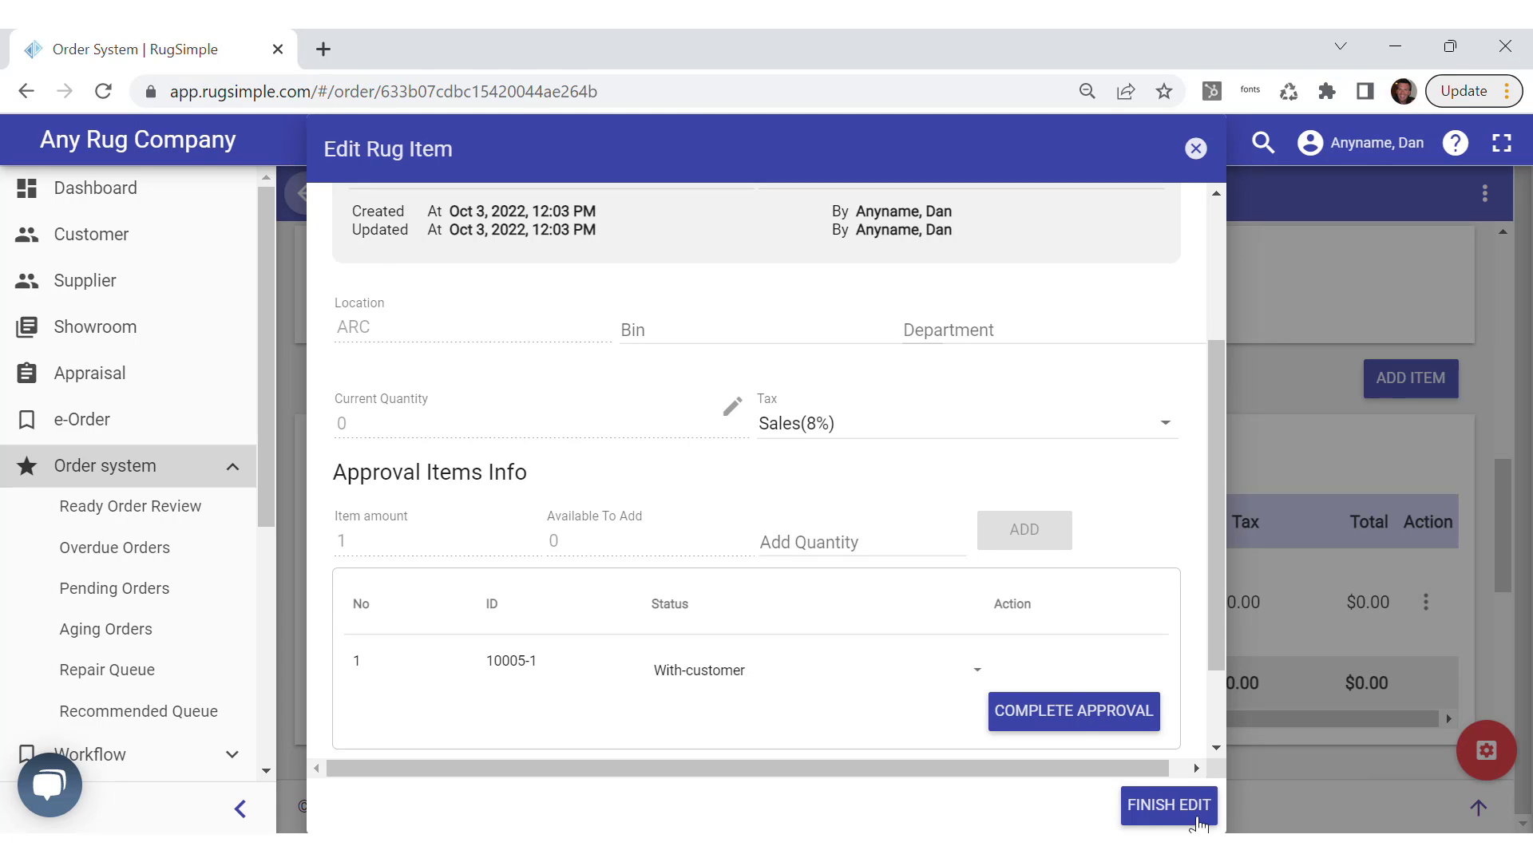
pyautogui.click(1183, 812)
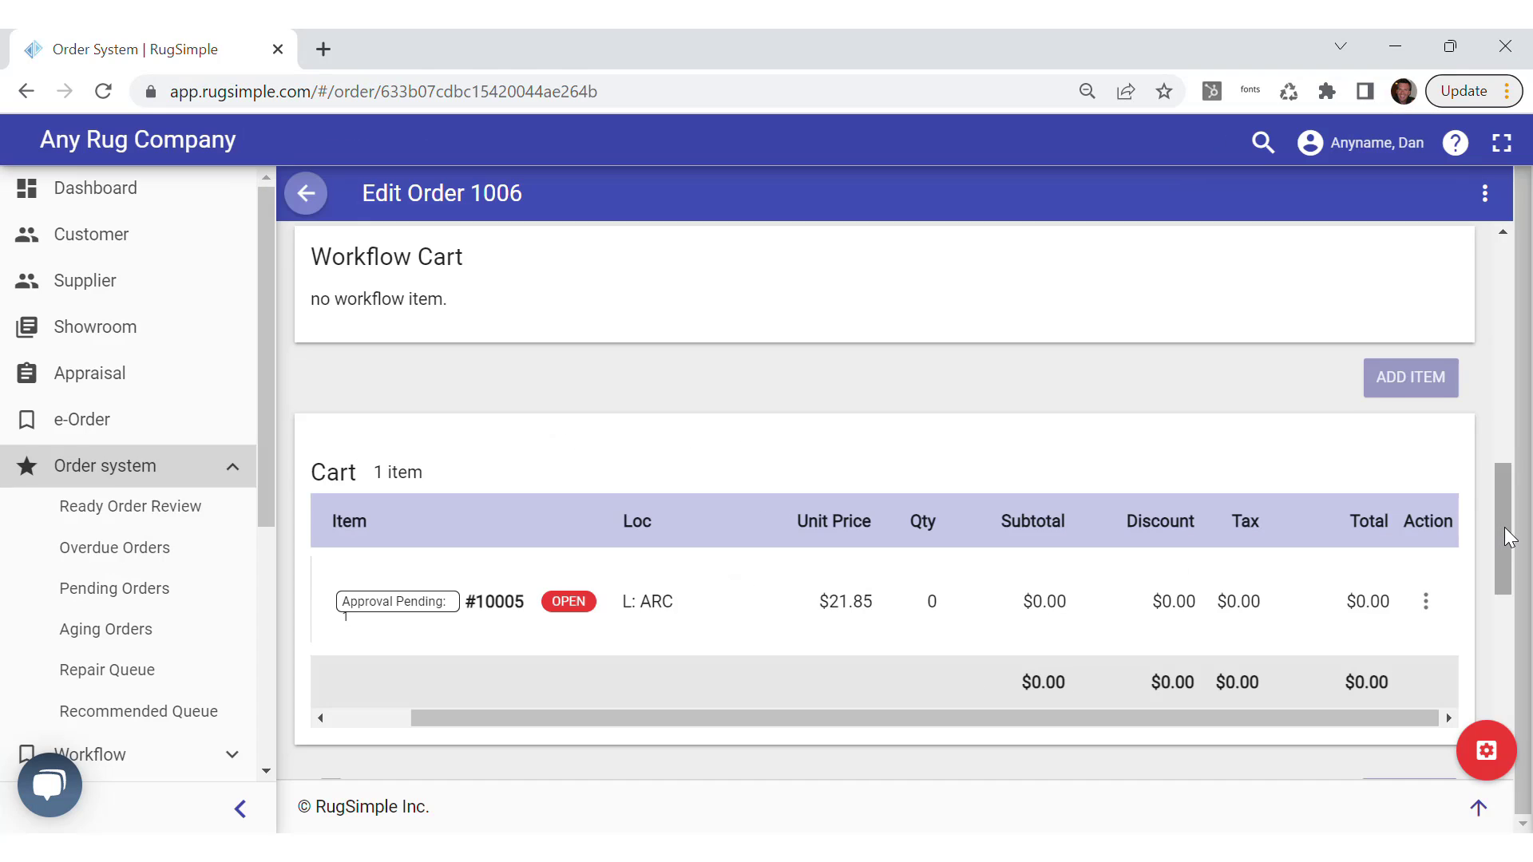
# Open the Approval items list to check the sample's approval status
pyautogui.scroll(-1, 1505, 548)
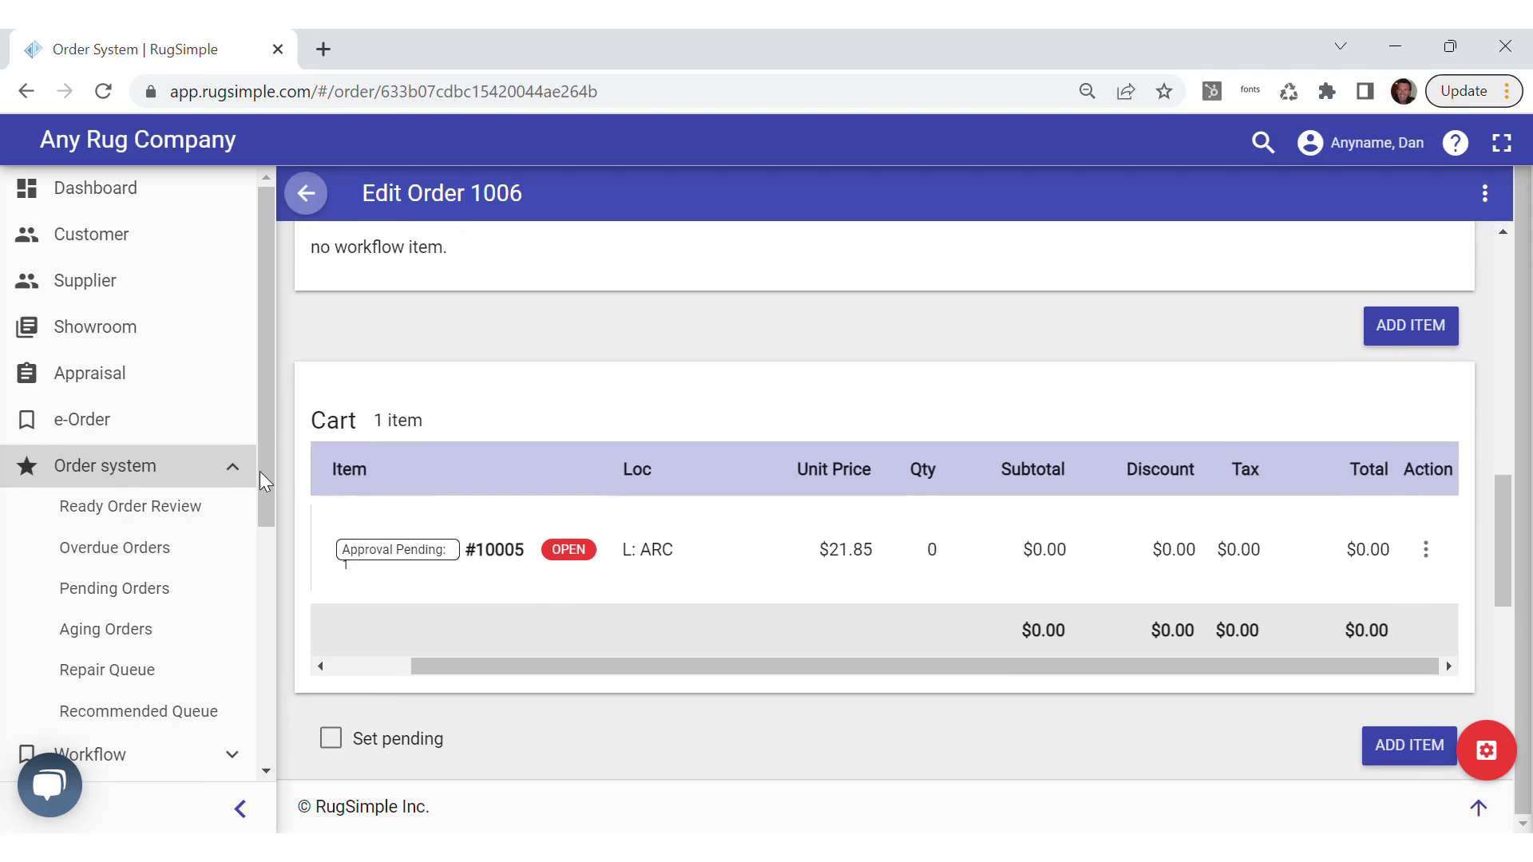
pyautogui.scroll(-2, 262, 415)
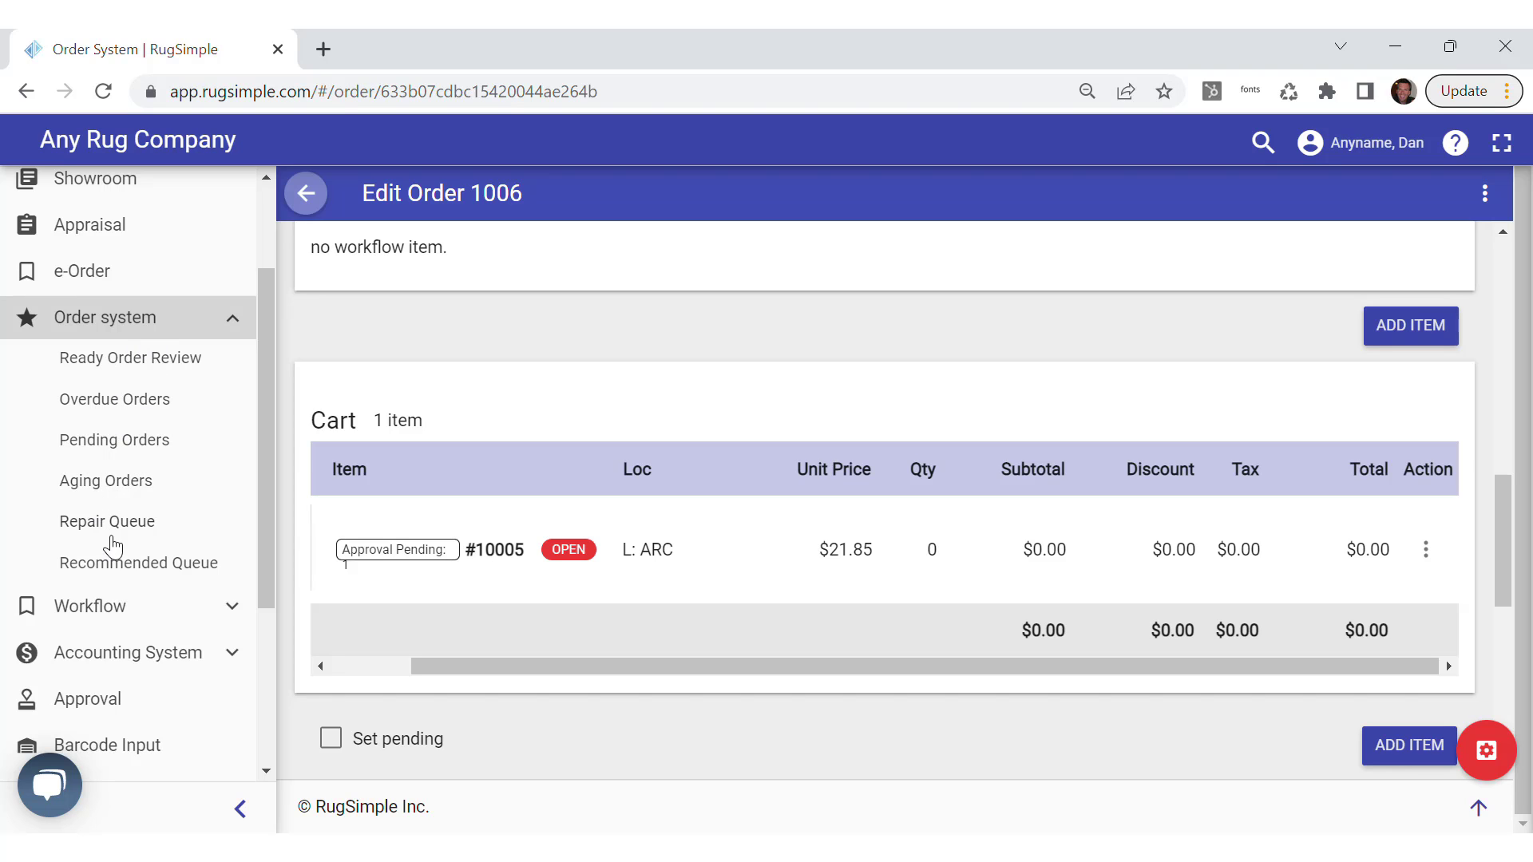
pyautogui.scroll(1, 151, 343)
pyautogui.scroll(-2, 120, 399)
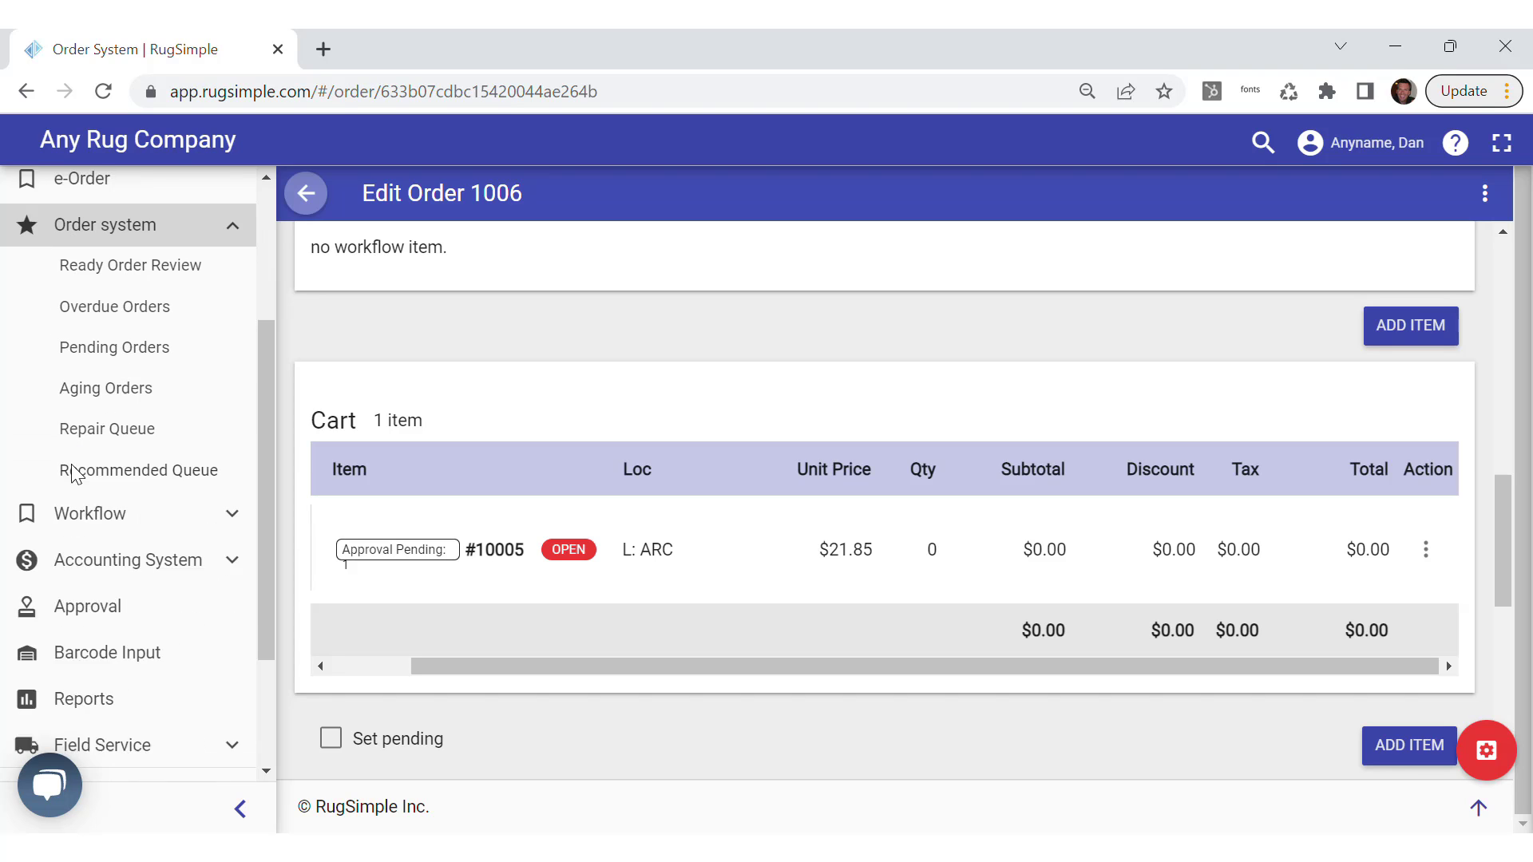
pyautogui.click(65, 585)
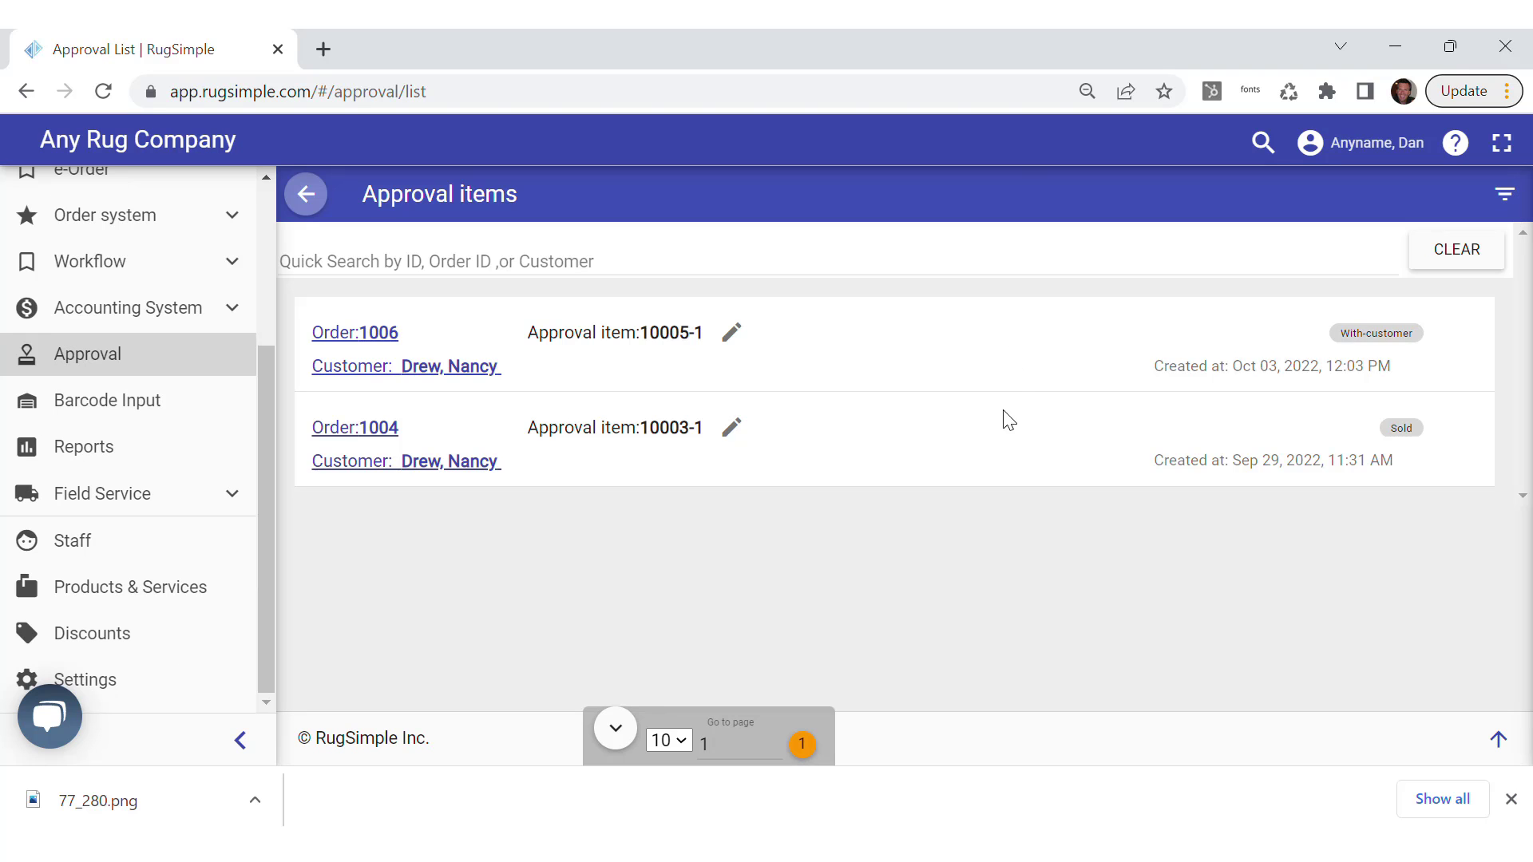
# Open the unpaid open approval order from Order Management and edit its cart sample, showing the Approval Items Info
pyautogui.scroll(2, 264, 375)
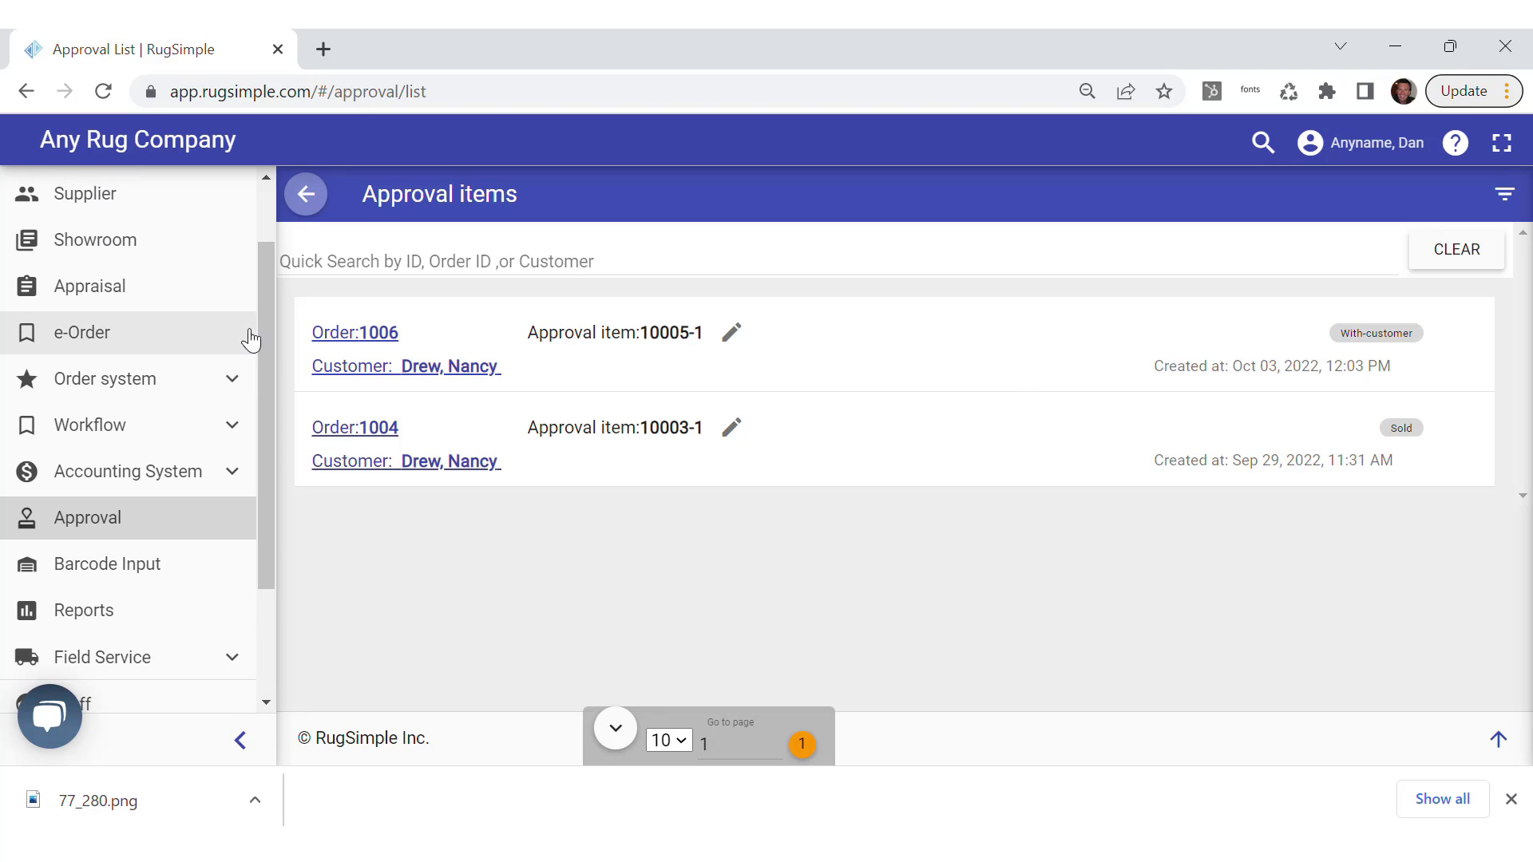
pyautogui.click(233, 389)
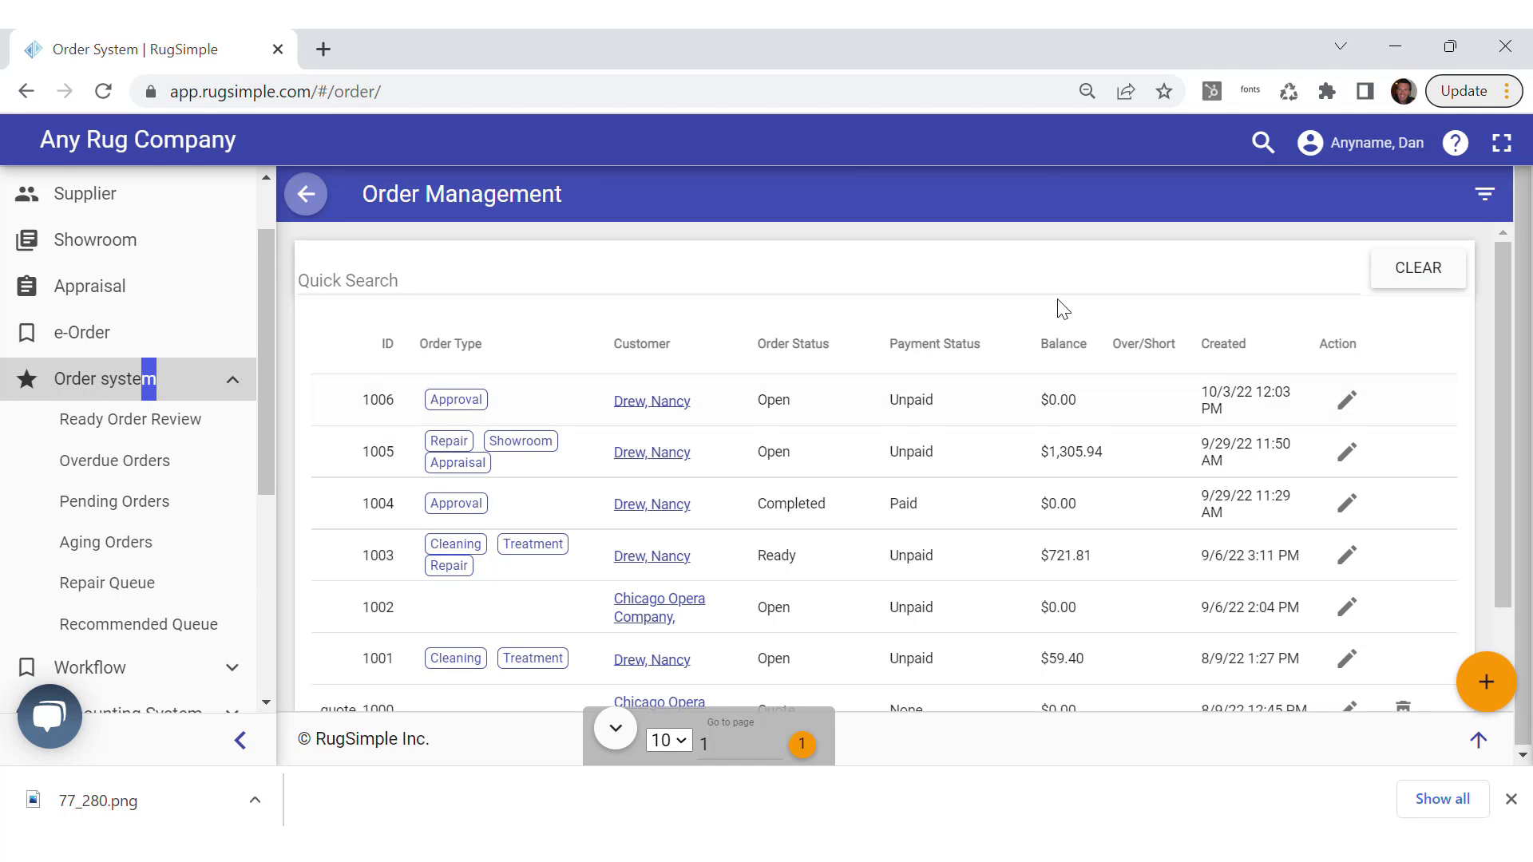
pyautogui.click(1349, 399)
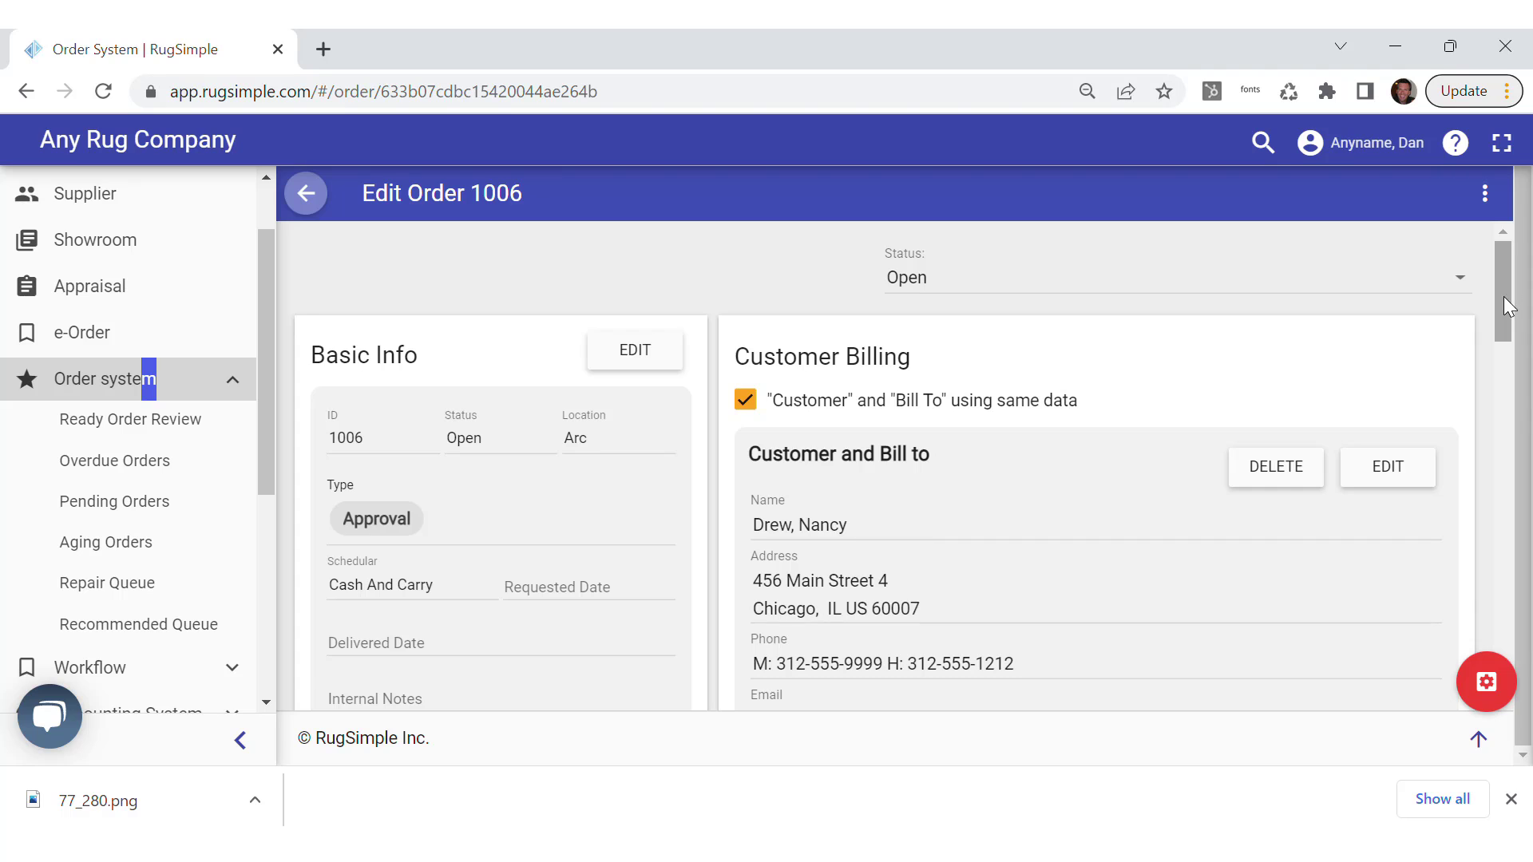
pyautogui.moveTo(1502, 276); pyautogui.dragTo(1501, 505)
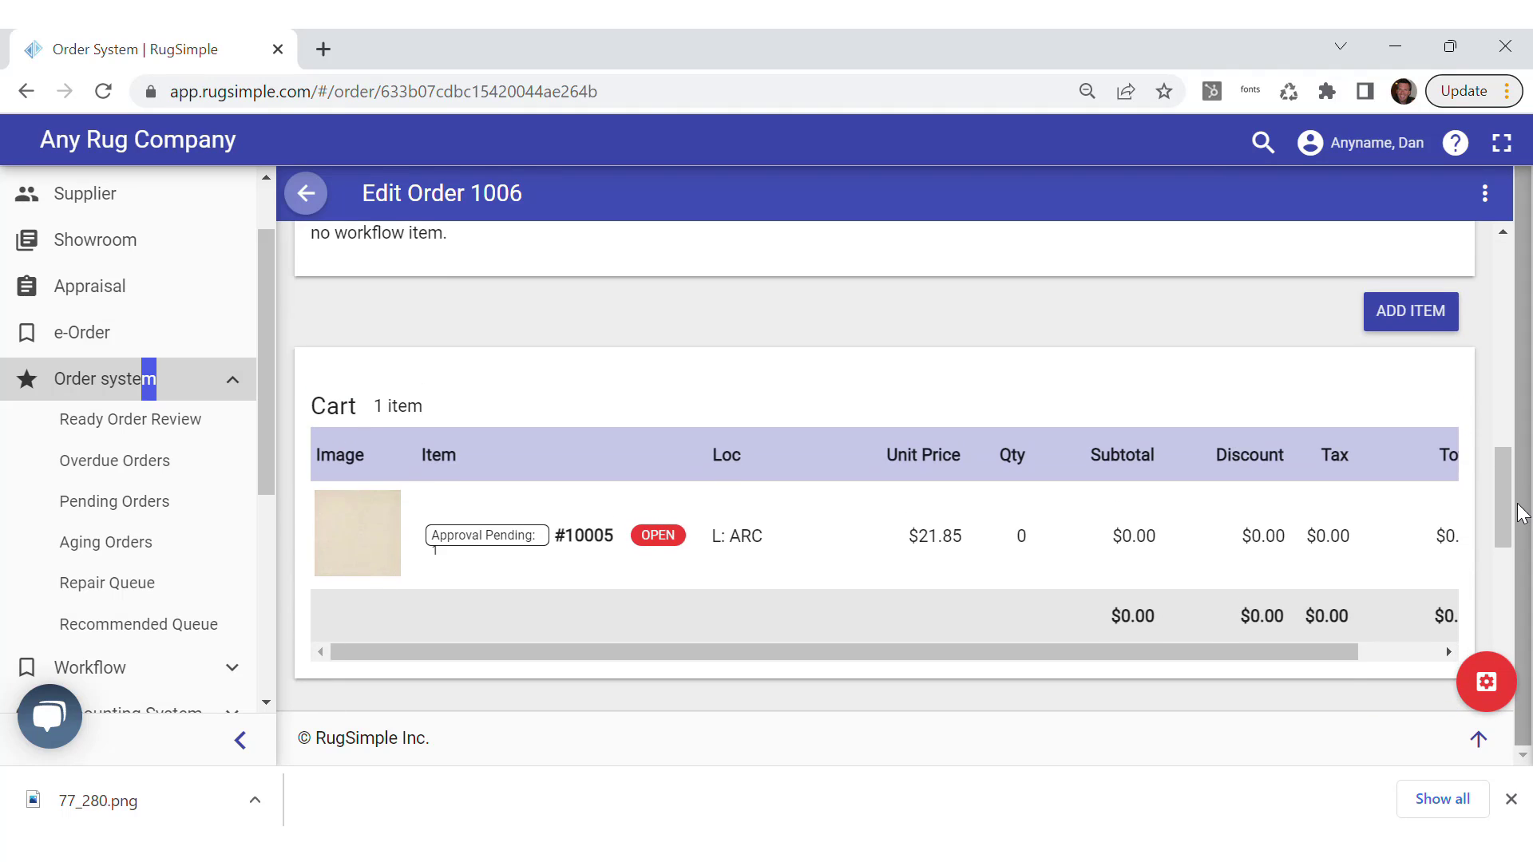
pyautogui.moveTo(1235, 659); pyautogui.dragTo(1414, 655)
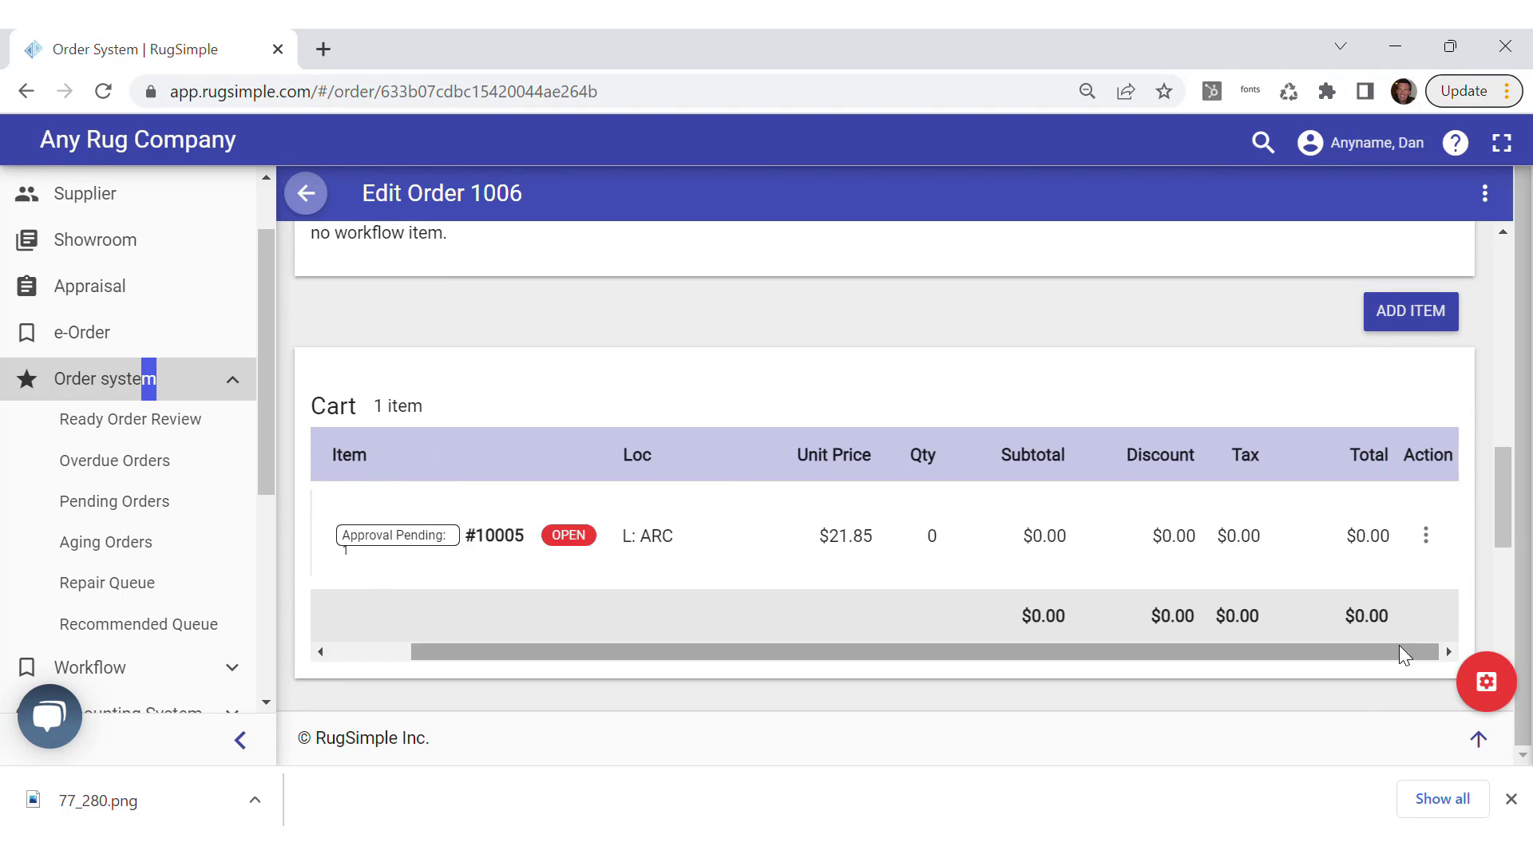
pyautogui.click(1426, 535)
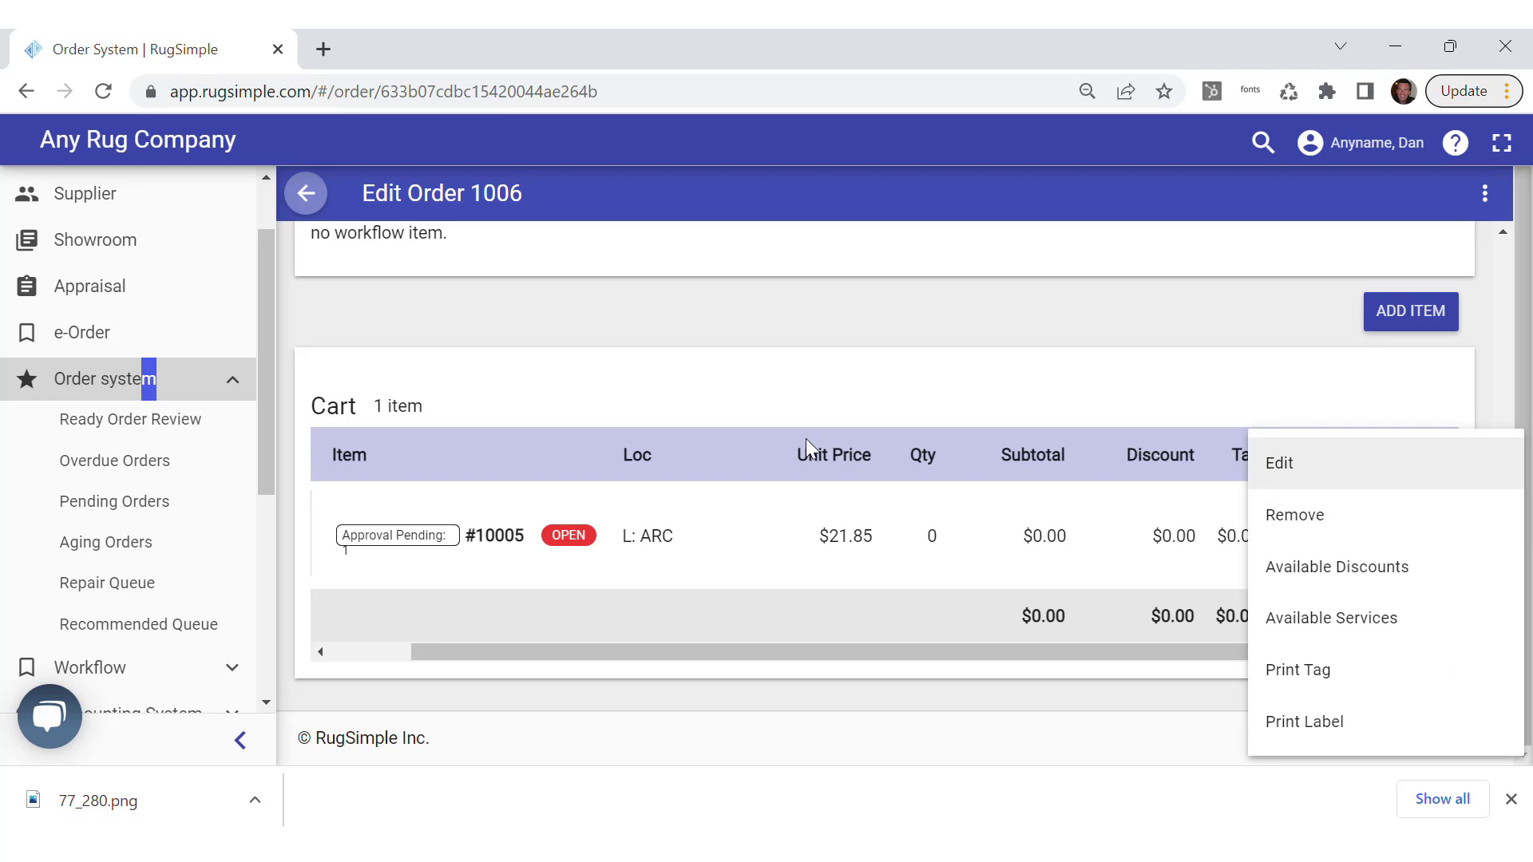
pyautogui.click(1282, 471)
pyautogui.scroll(-5, 531, 548)
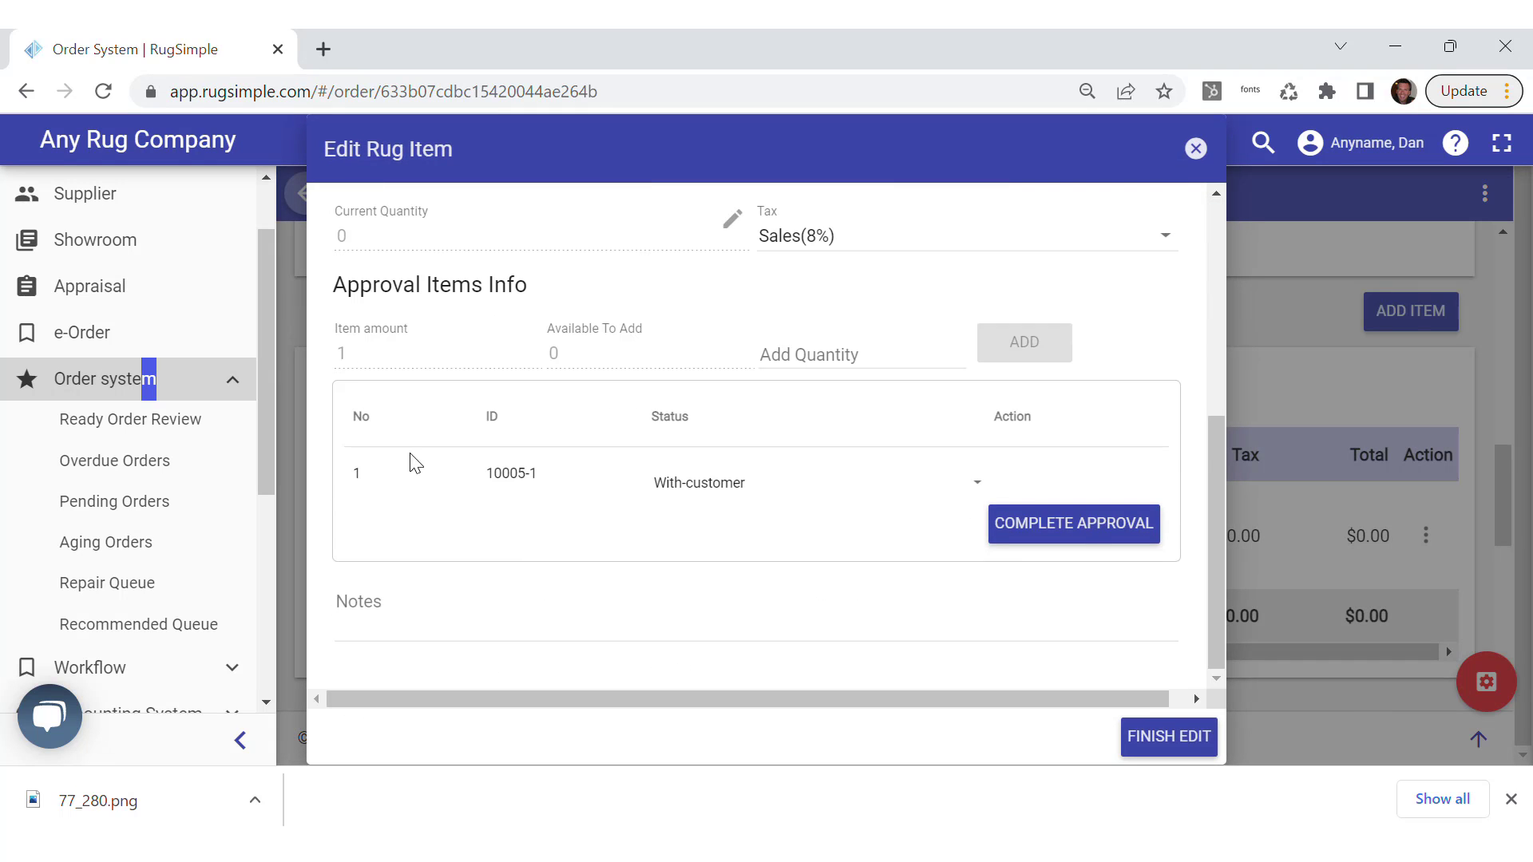
# Set the approval item's status to Return, complete the approval, and finish editing the sample
pyautogui.click(803, 483)
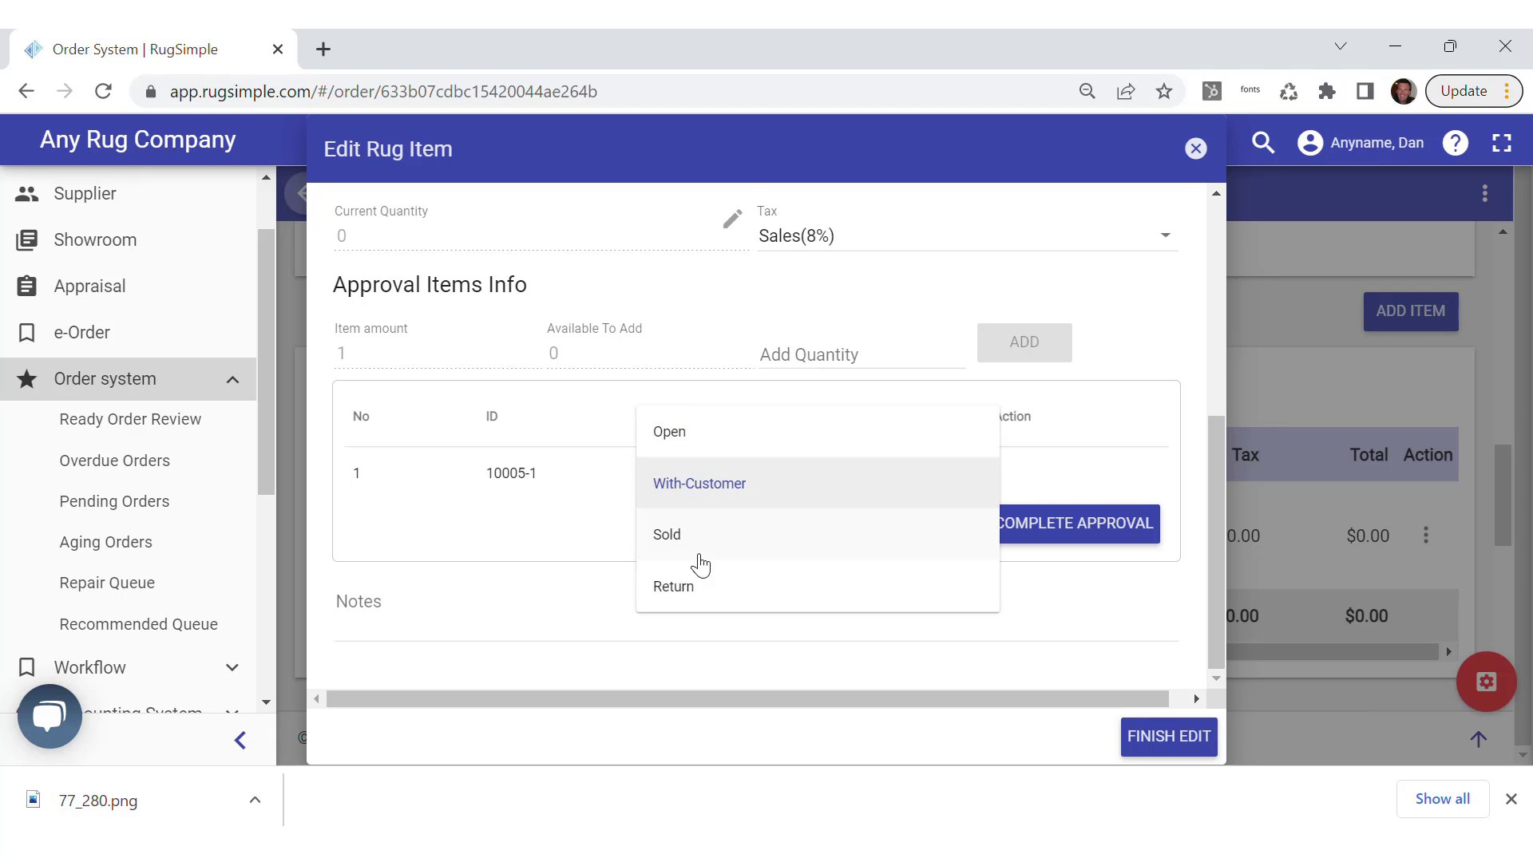
pyautogui.click(700, 591)
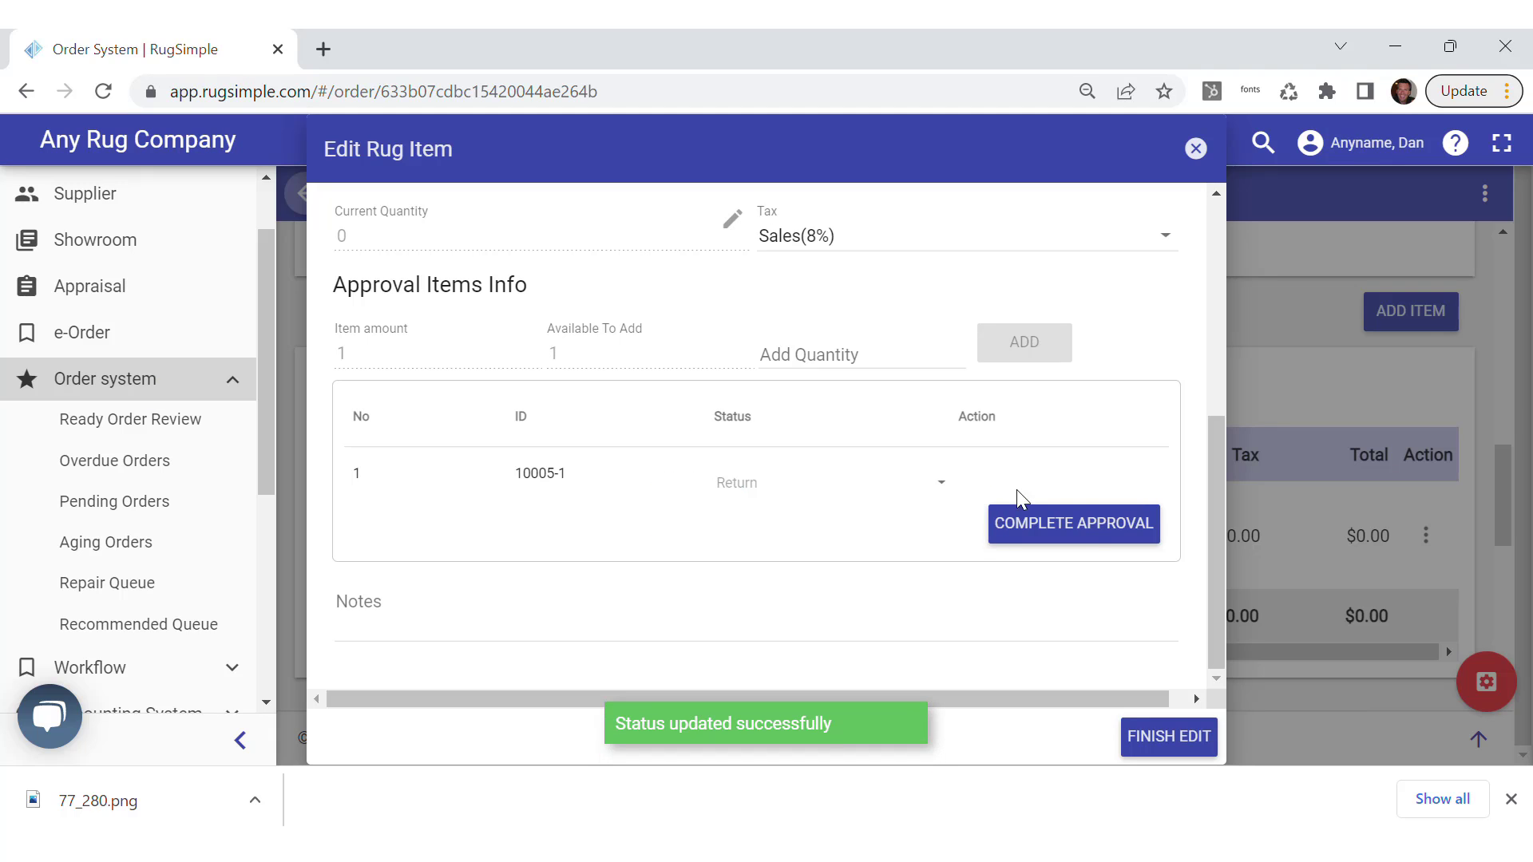
pyautogui.click(1070, 527)
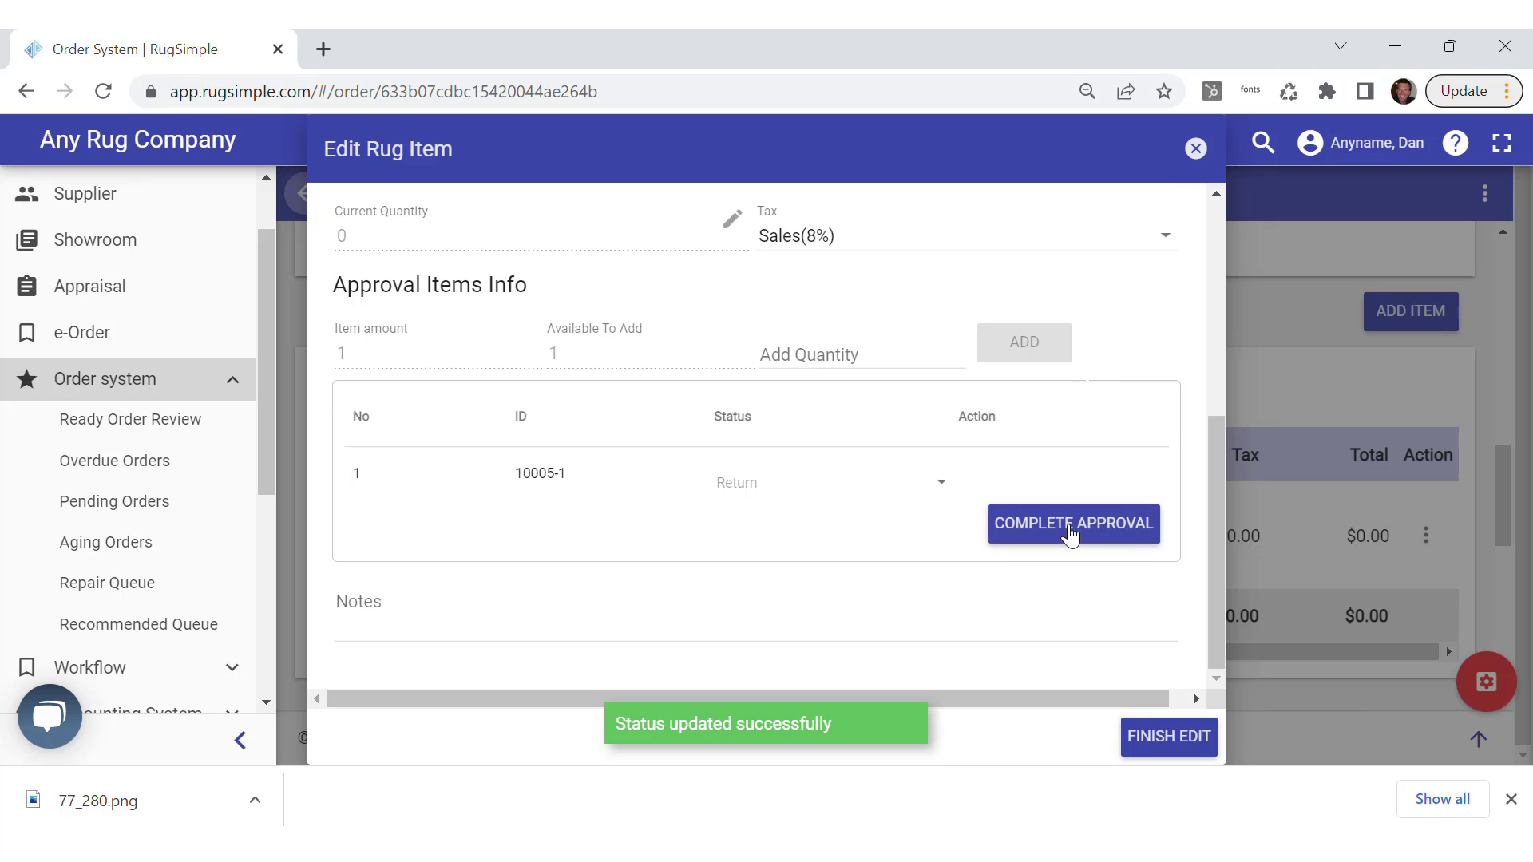
pyautogui.click(1174, 739)
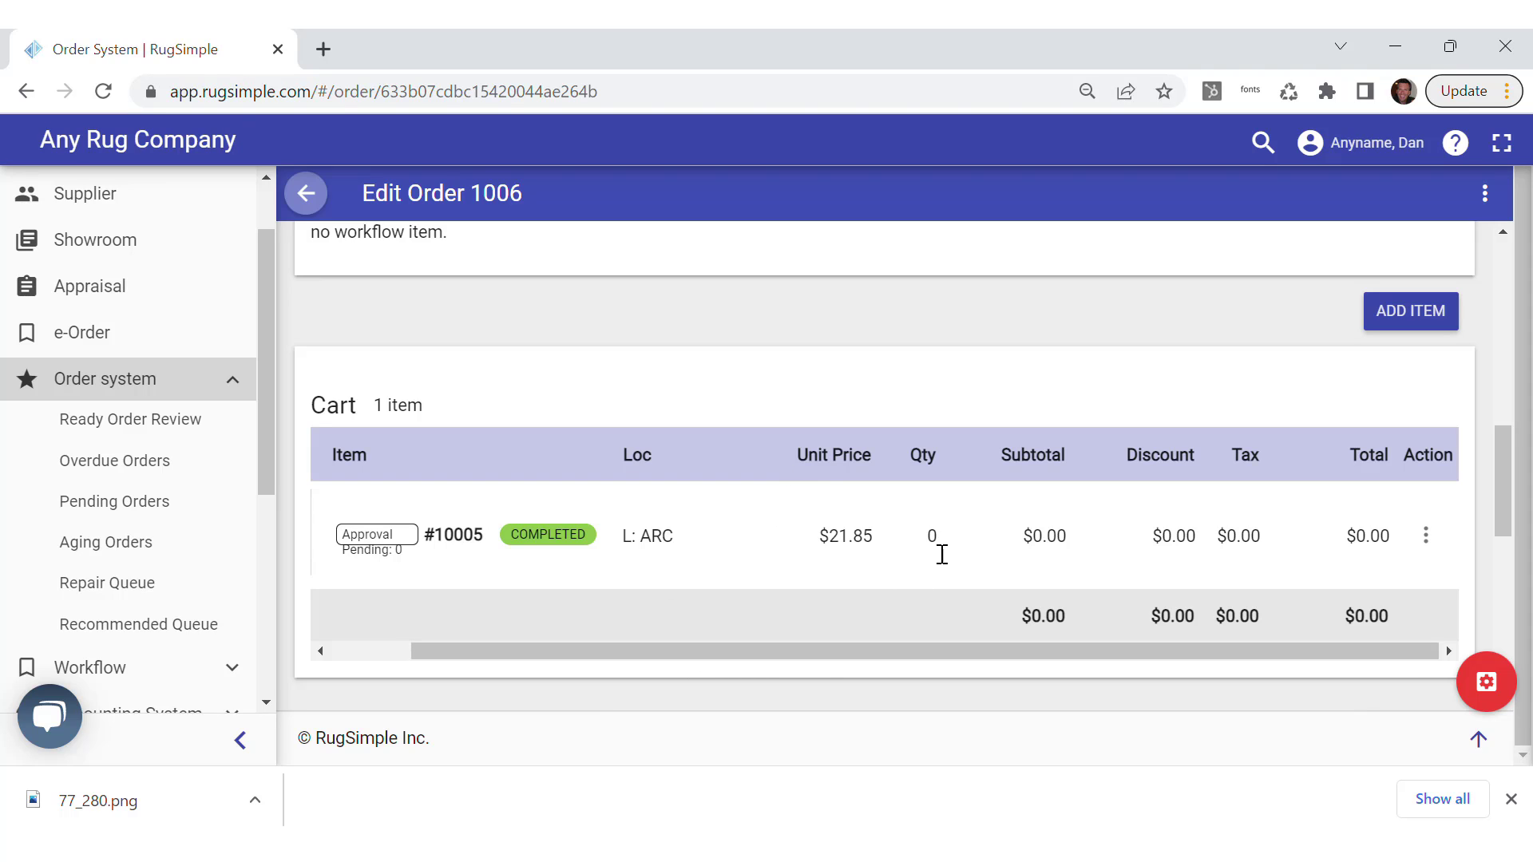
pyautogui.moveTo(943, 554); pyautogui.dragTo(1451, 548)
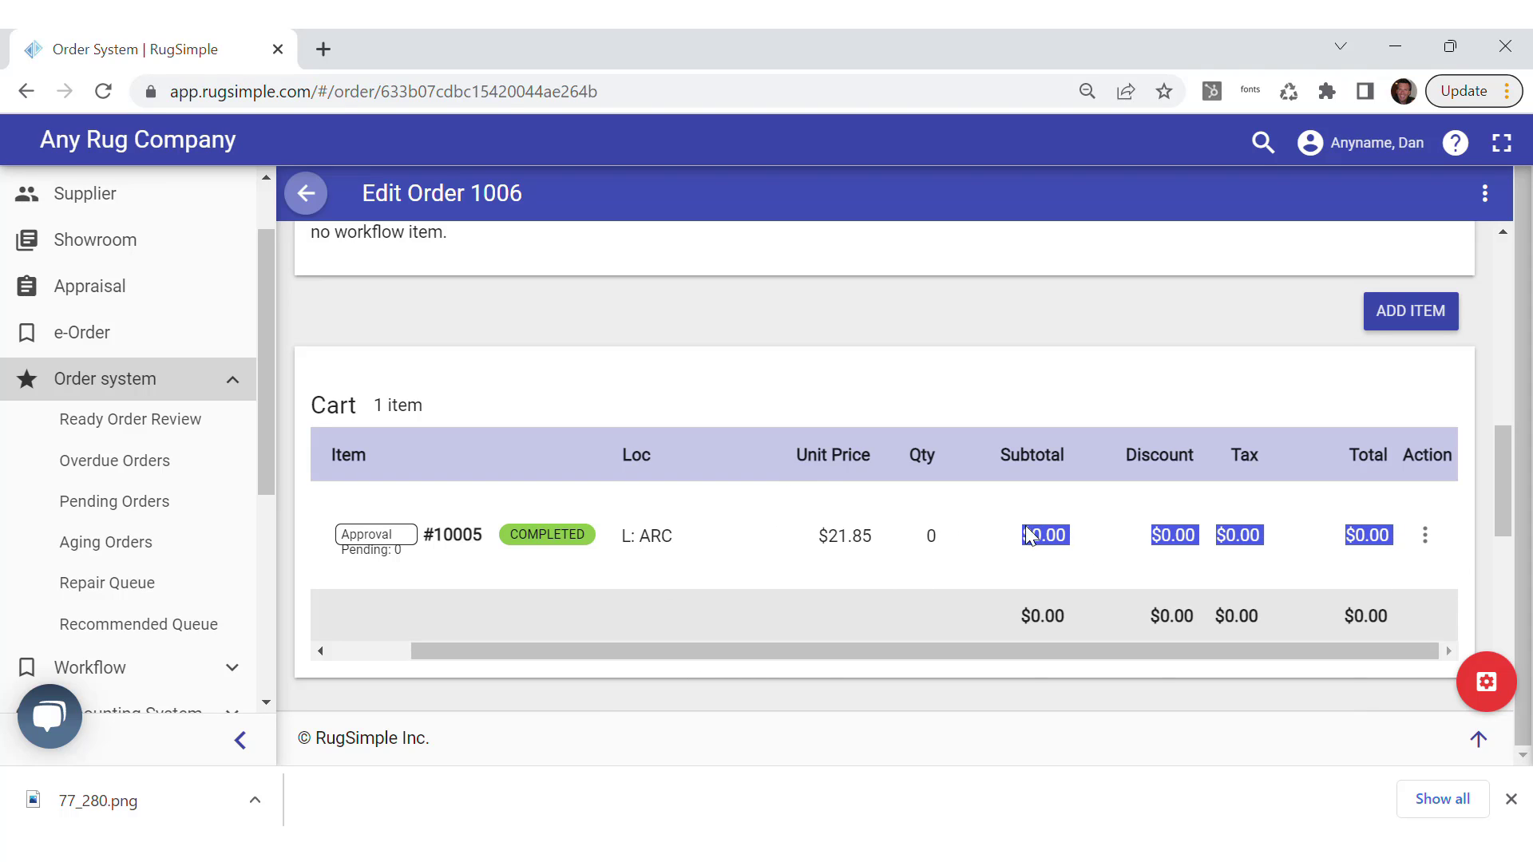
pyautogui.moveTo(958, 652); pyautogui.dragTo(828, 616)
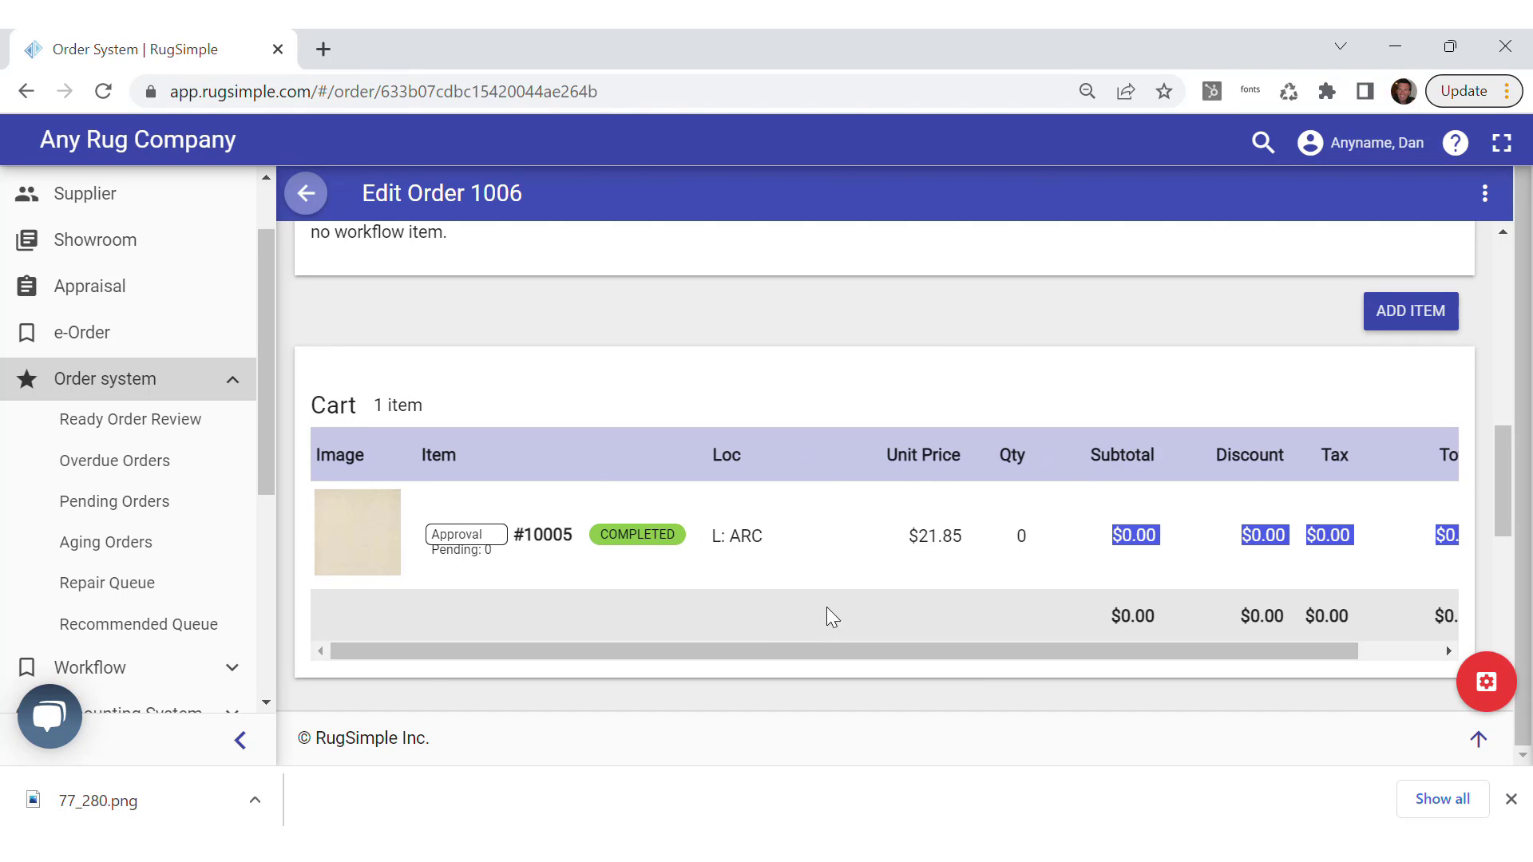
# Start adding a workflow service to the order and create a new workflow cart item with an item count of 1
pyautogui.moveTo(1506, 511)
pyautogui.mouseDown()
pyautogui.moveTo(1504, 472)
pyautogui.moveTo(1504, 488)
pyautogui.mouseUp()
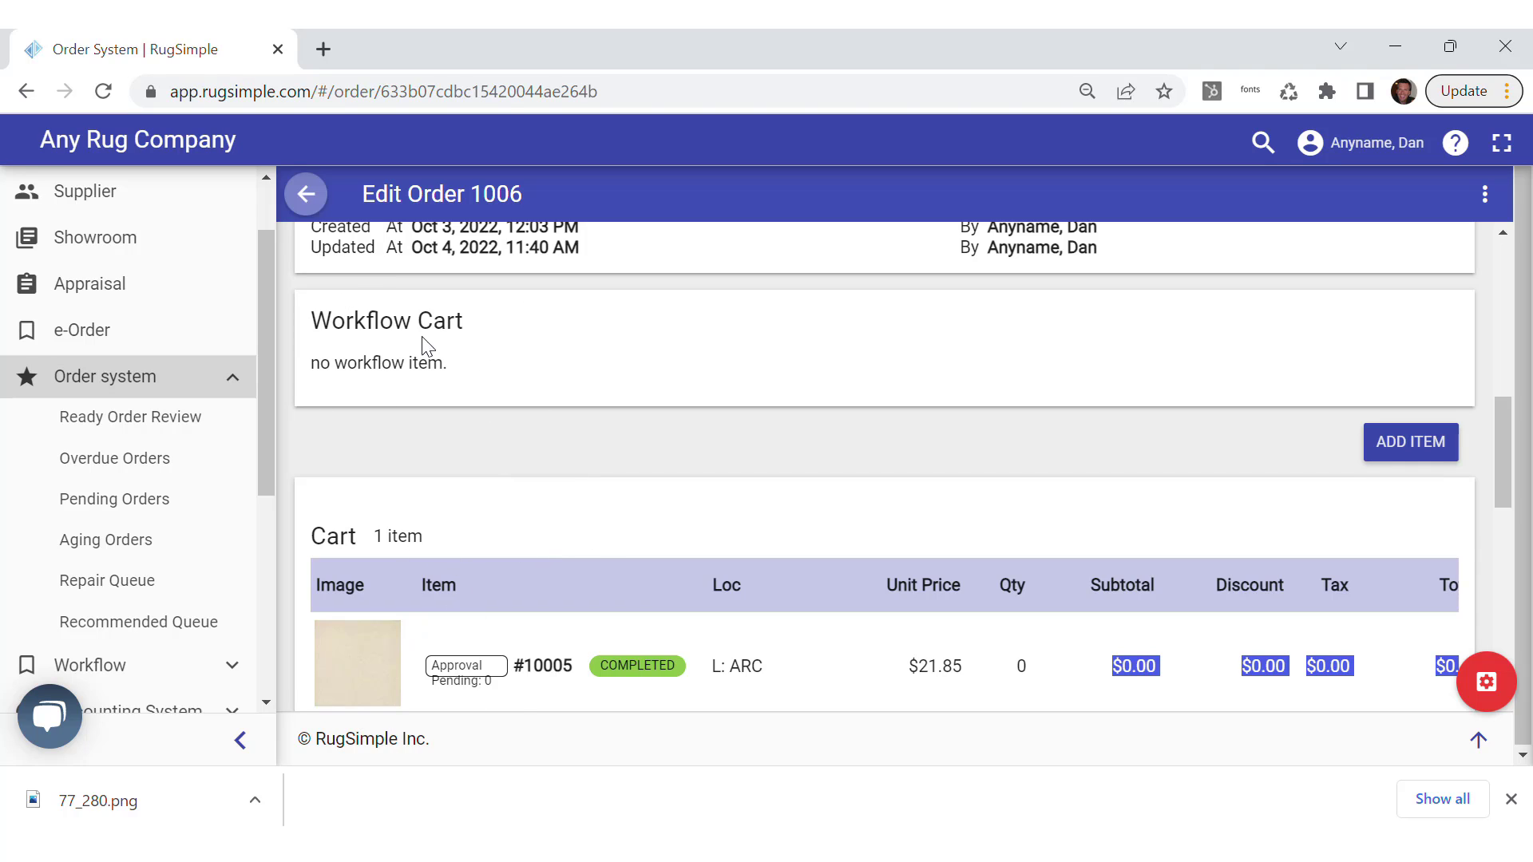
pyautogui.click(1394, 444)
pyautogui.click(1349, 352)
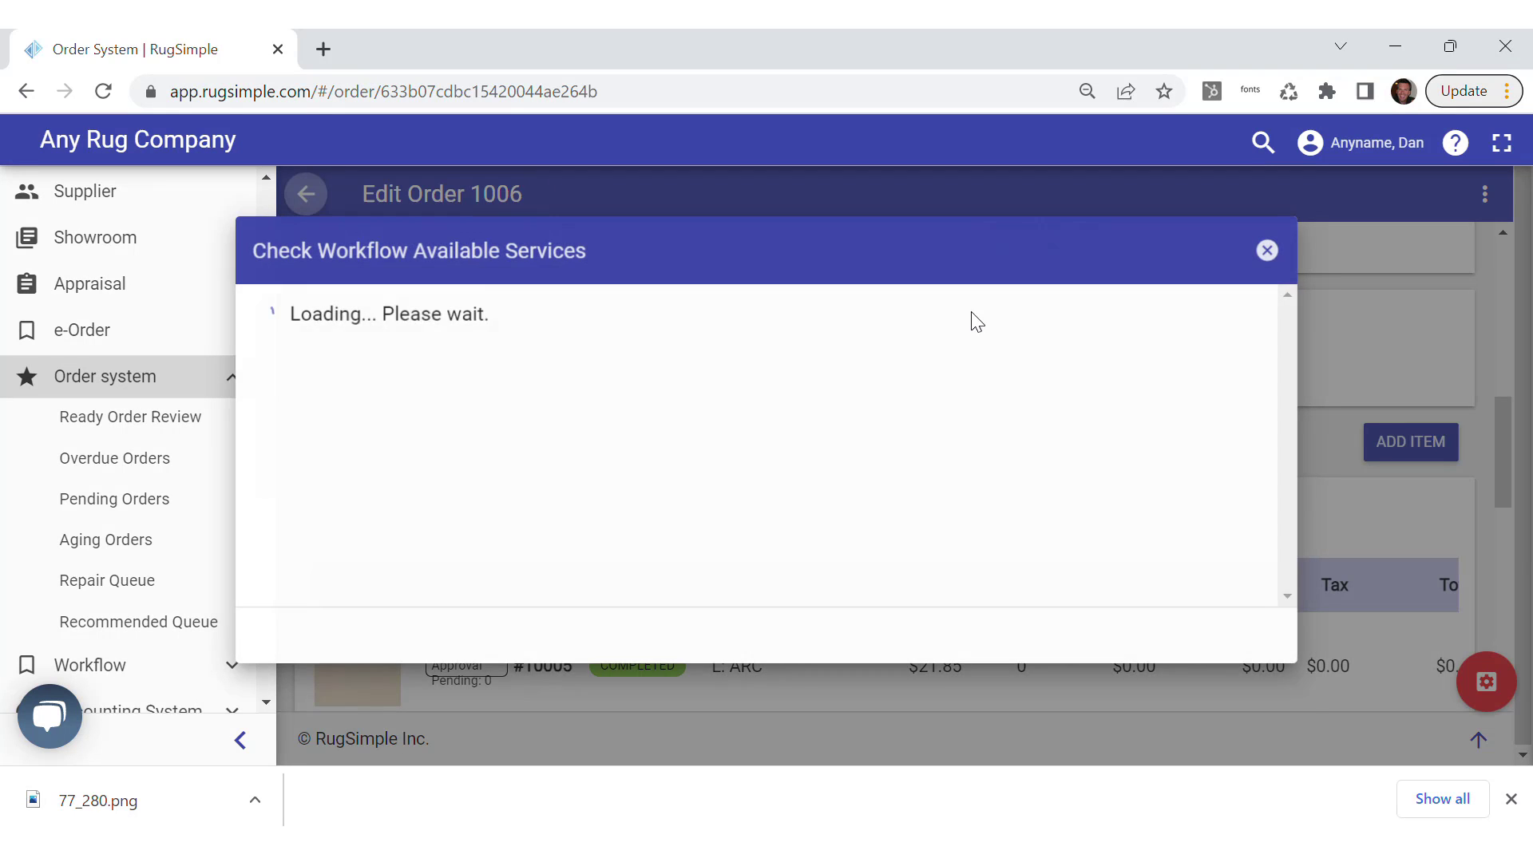
pyautogui.click(335, 396)
pyautogui.write('1')
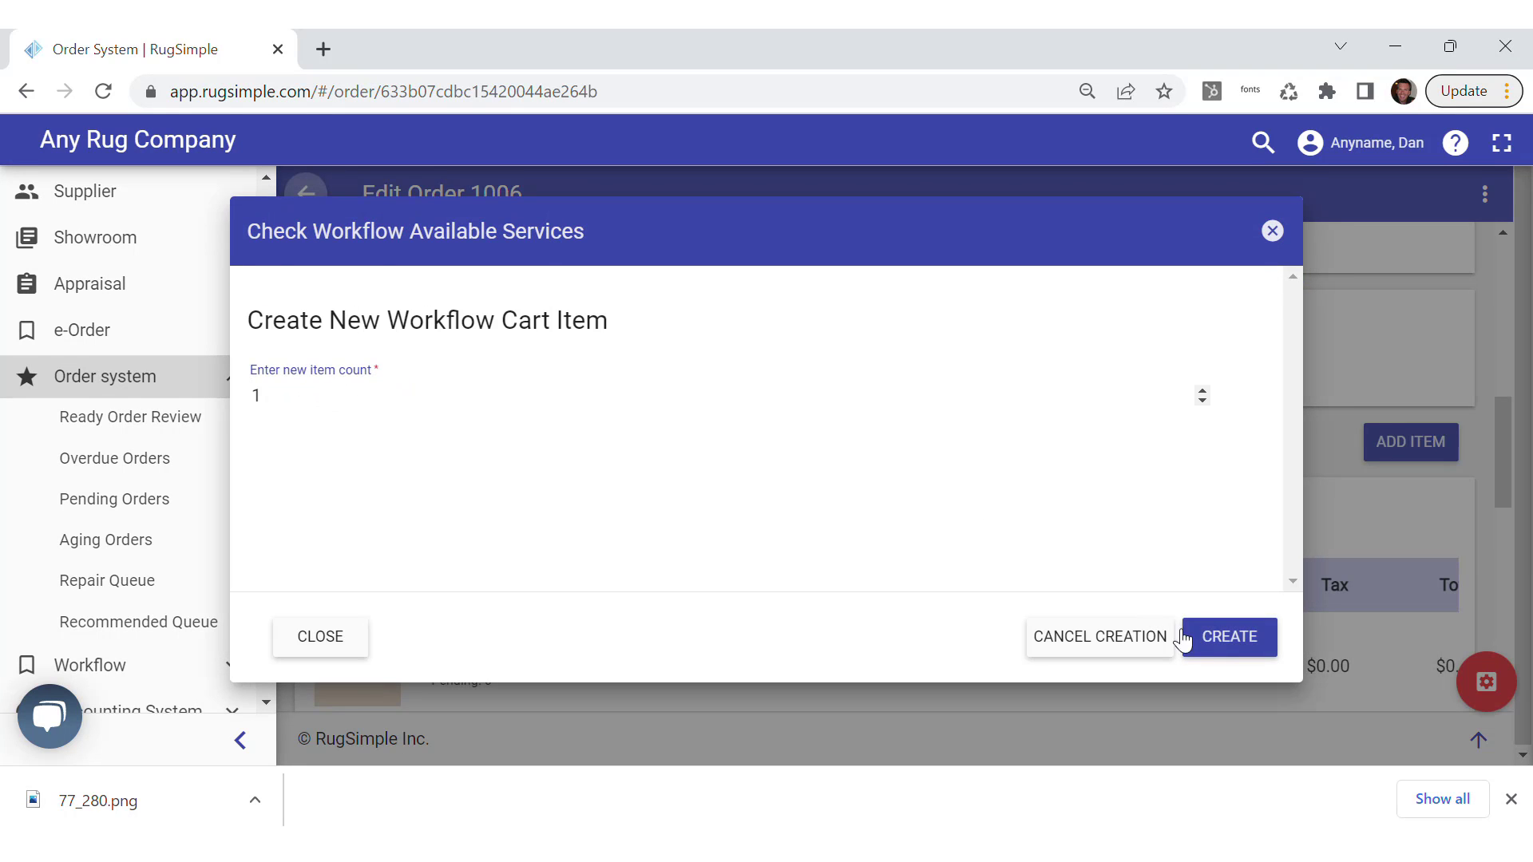
pyautogui.click(1184, 636)
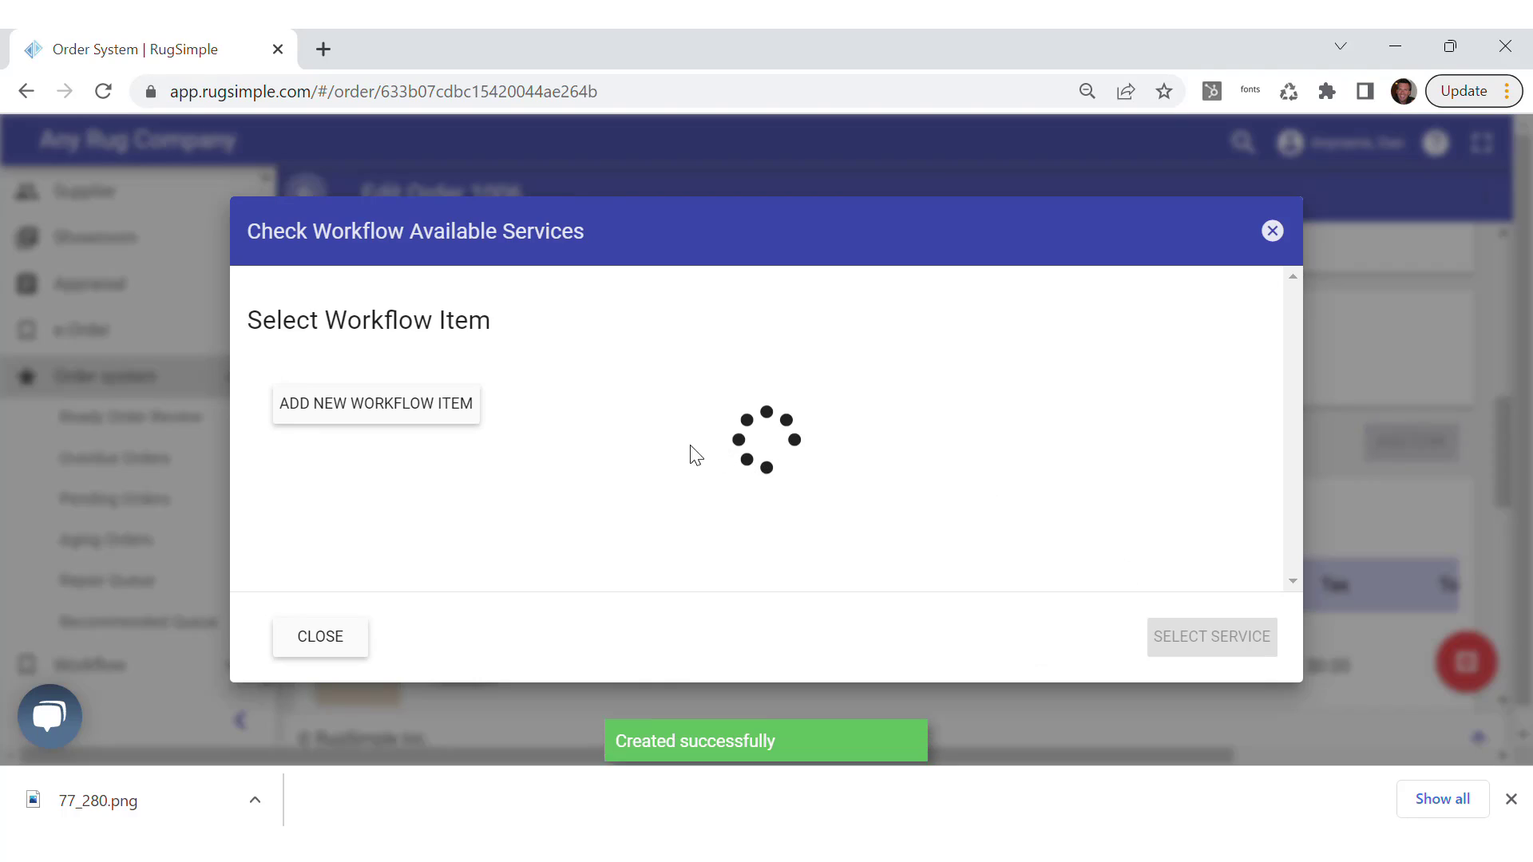
pyautogui.click(342, 445)
pyautogui.click(349, 407)
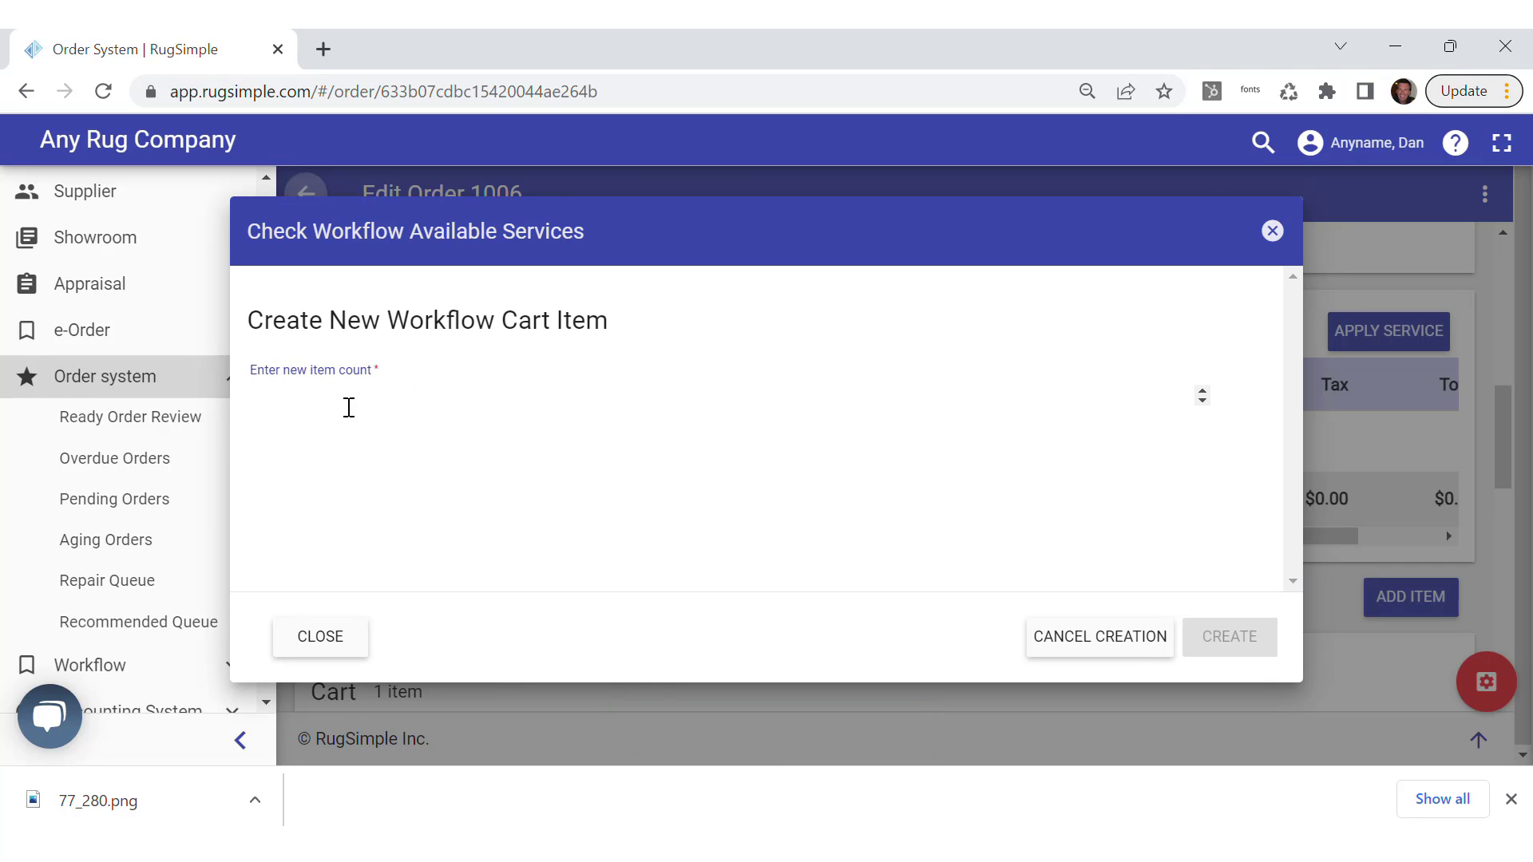
pyautogui.click(1090, 639)
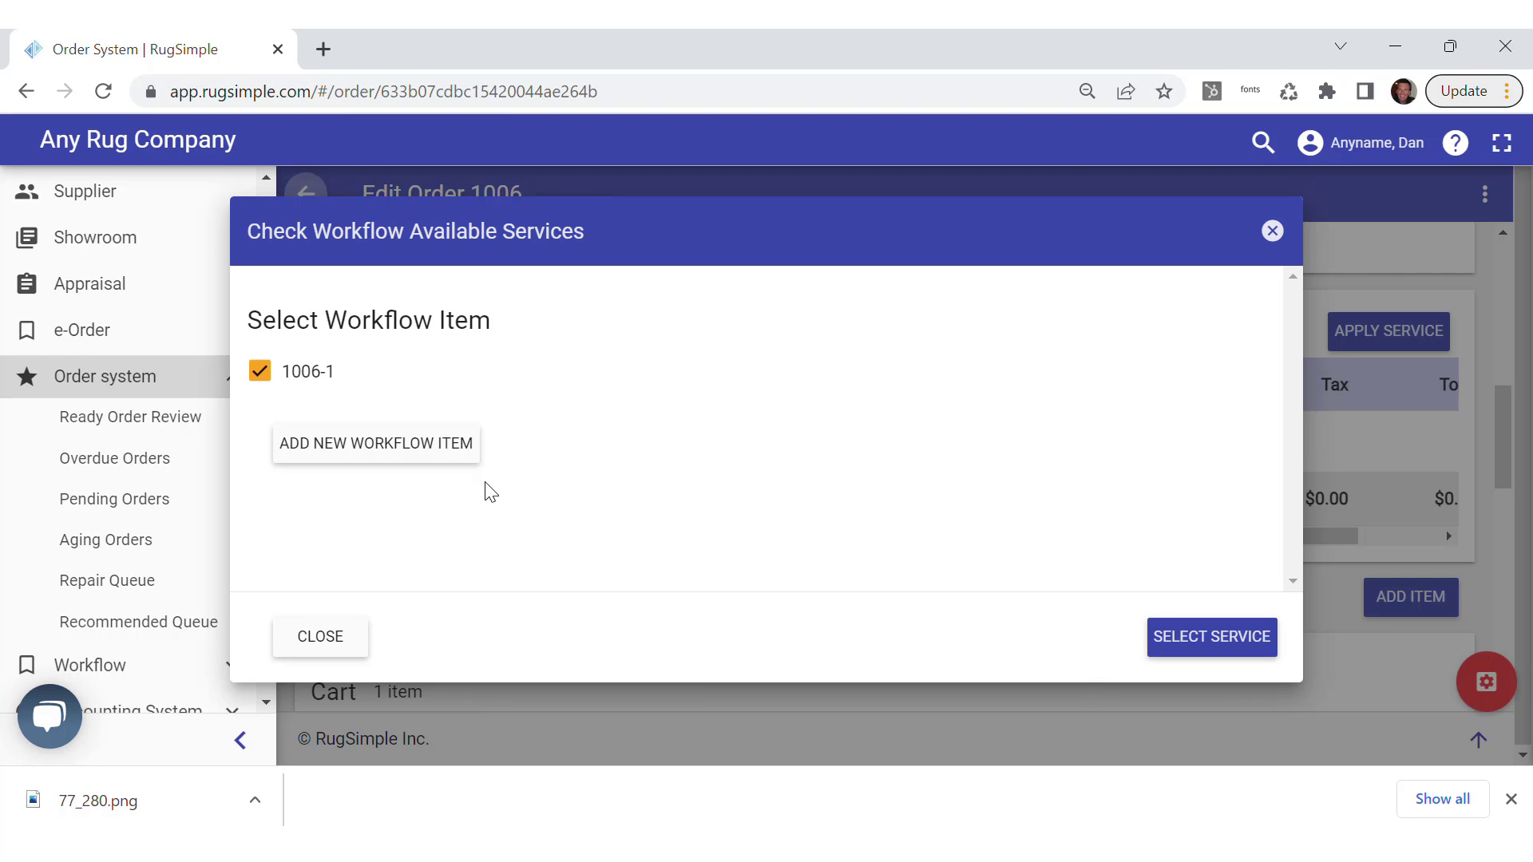
# Find services for the new workflow item with the keyword "custom" and select Custom Rug Order
pyautogui.click(1192, 637)
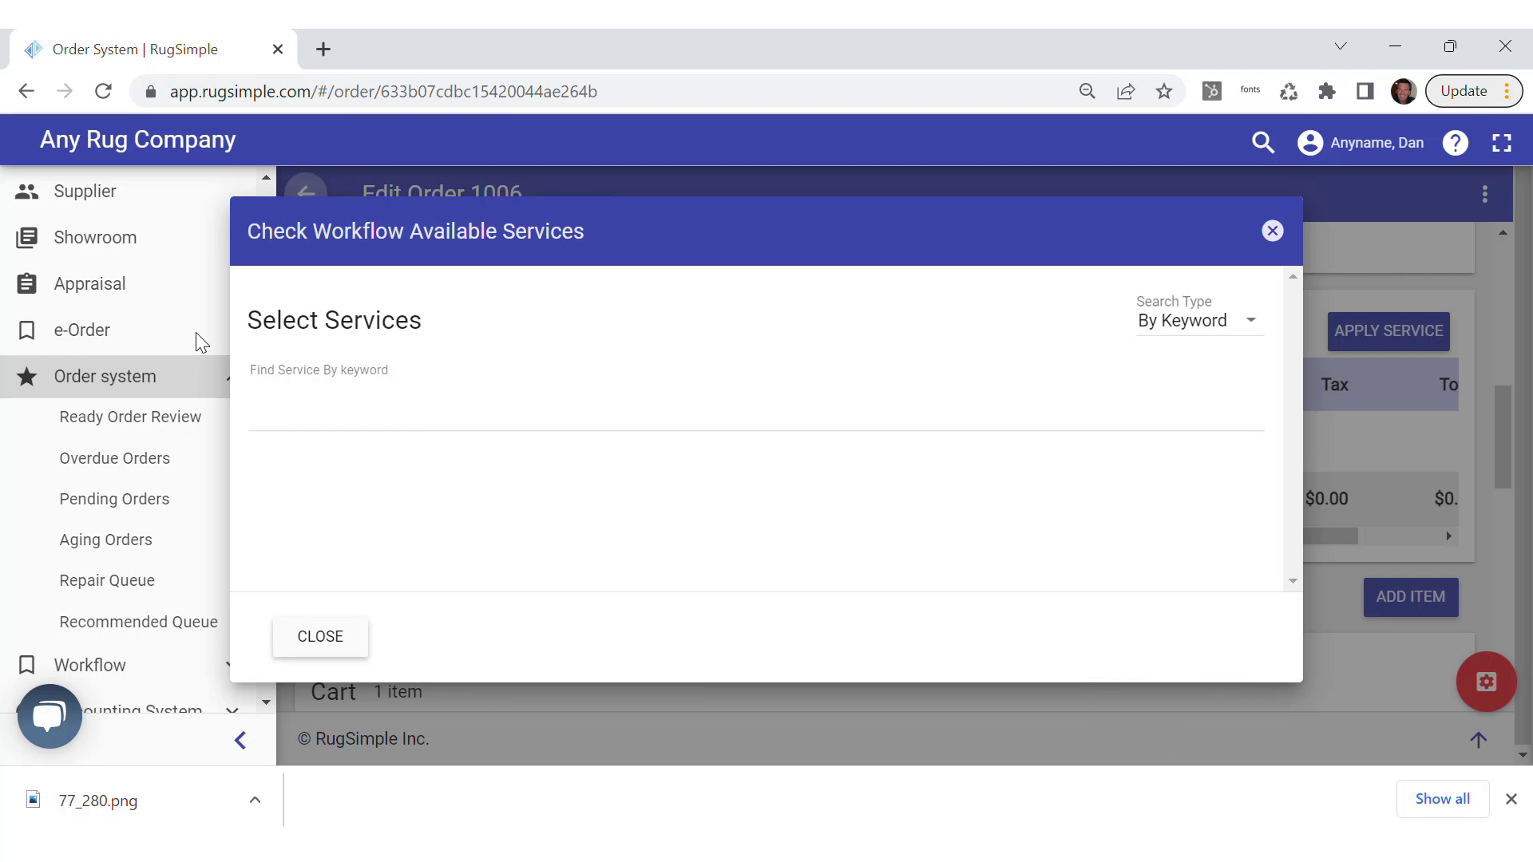
pyautogui.click(356, 438)
pyautogui.write('custom')
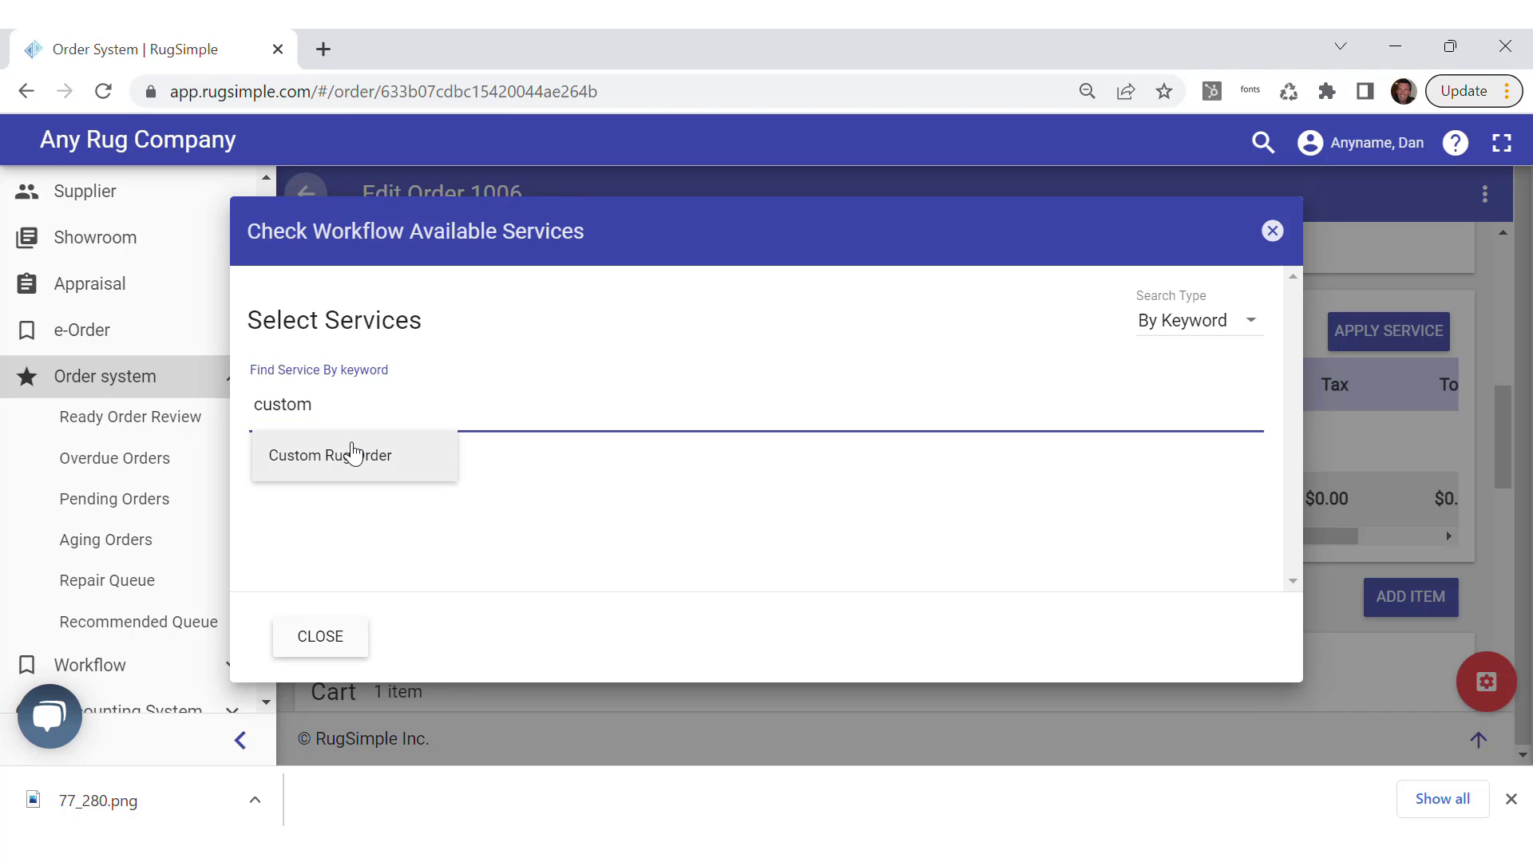
pyautogui.click(349, 452)
pyautogui.click(1181, 551)
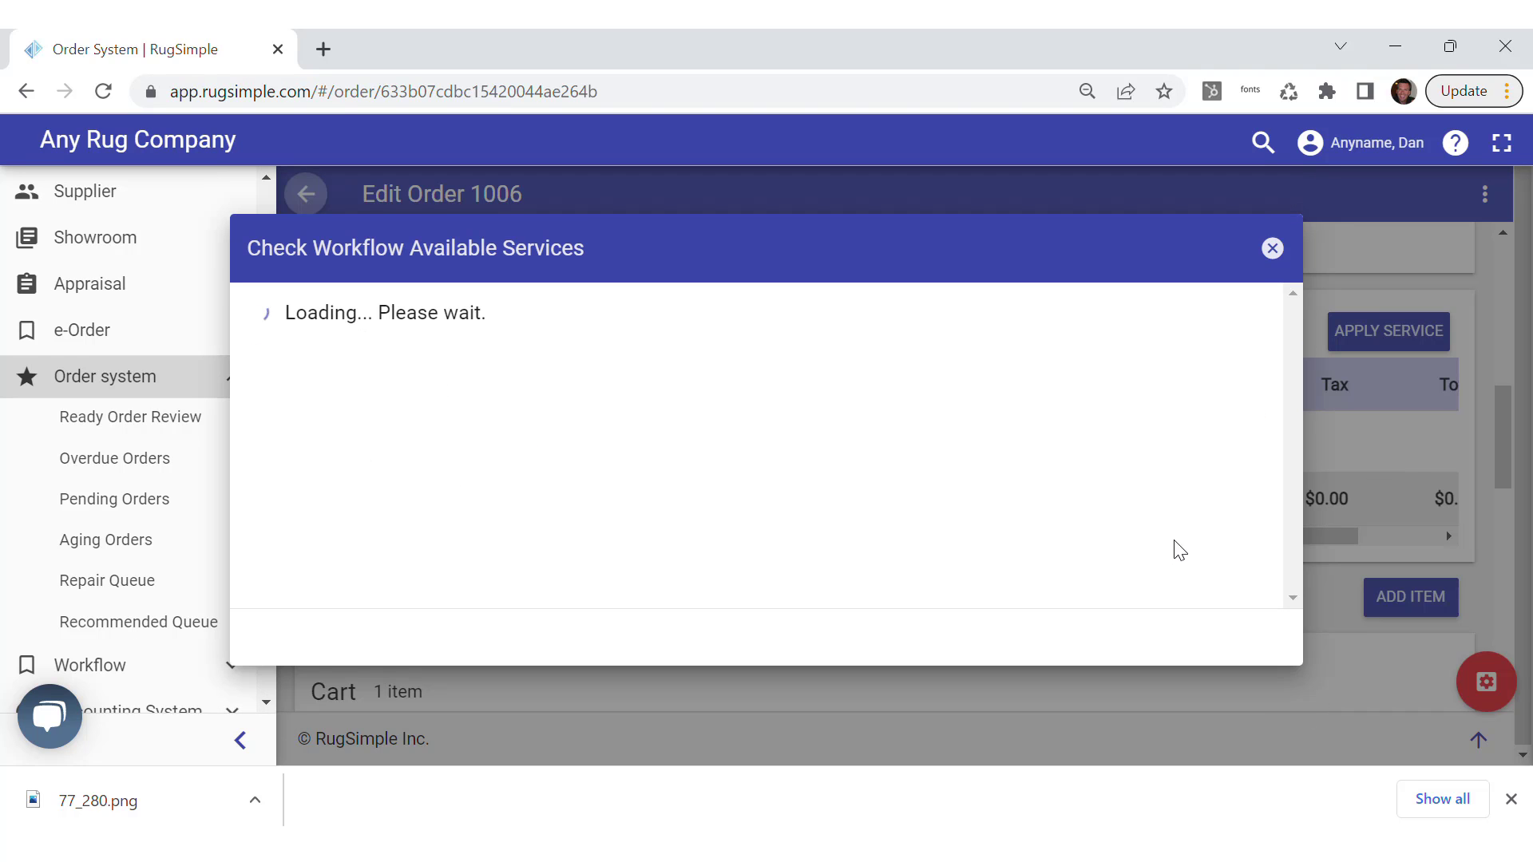
# Set the Custom Rug Order's selling price to 21.84 and its unit to 100, update the service, and apply it to the workflow item
pyautogui.click(992, 472)
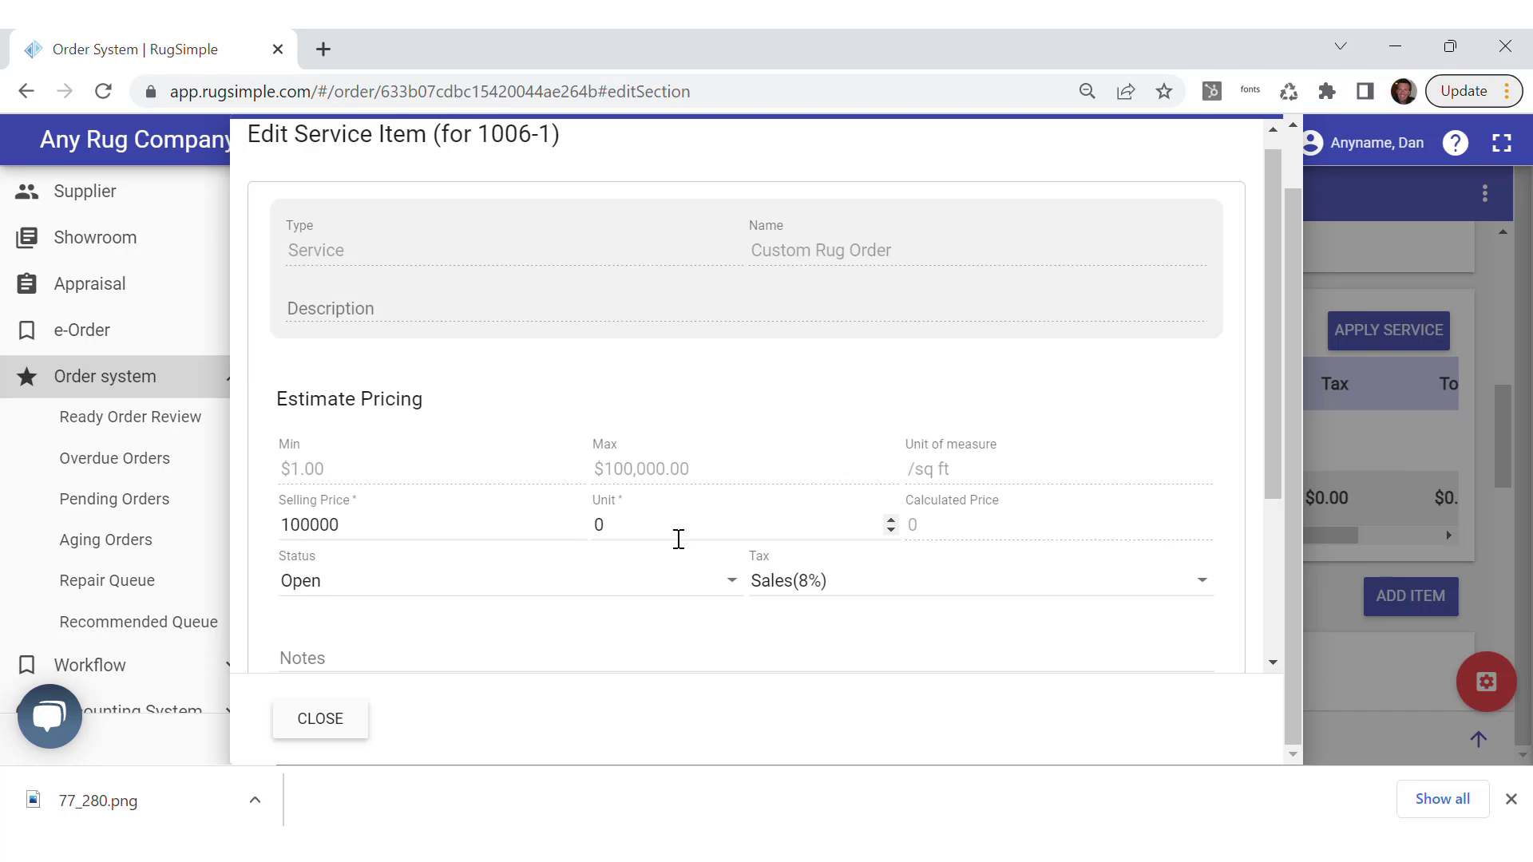
pyautogui.scroll(-2, 677, 538)
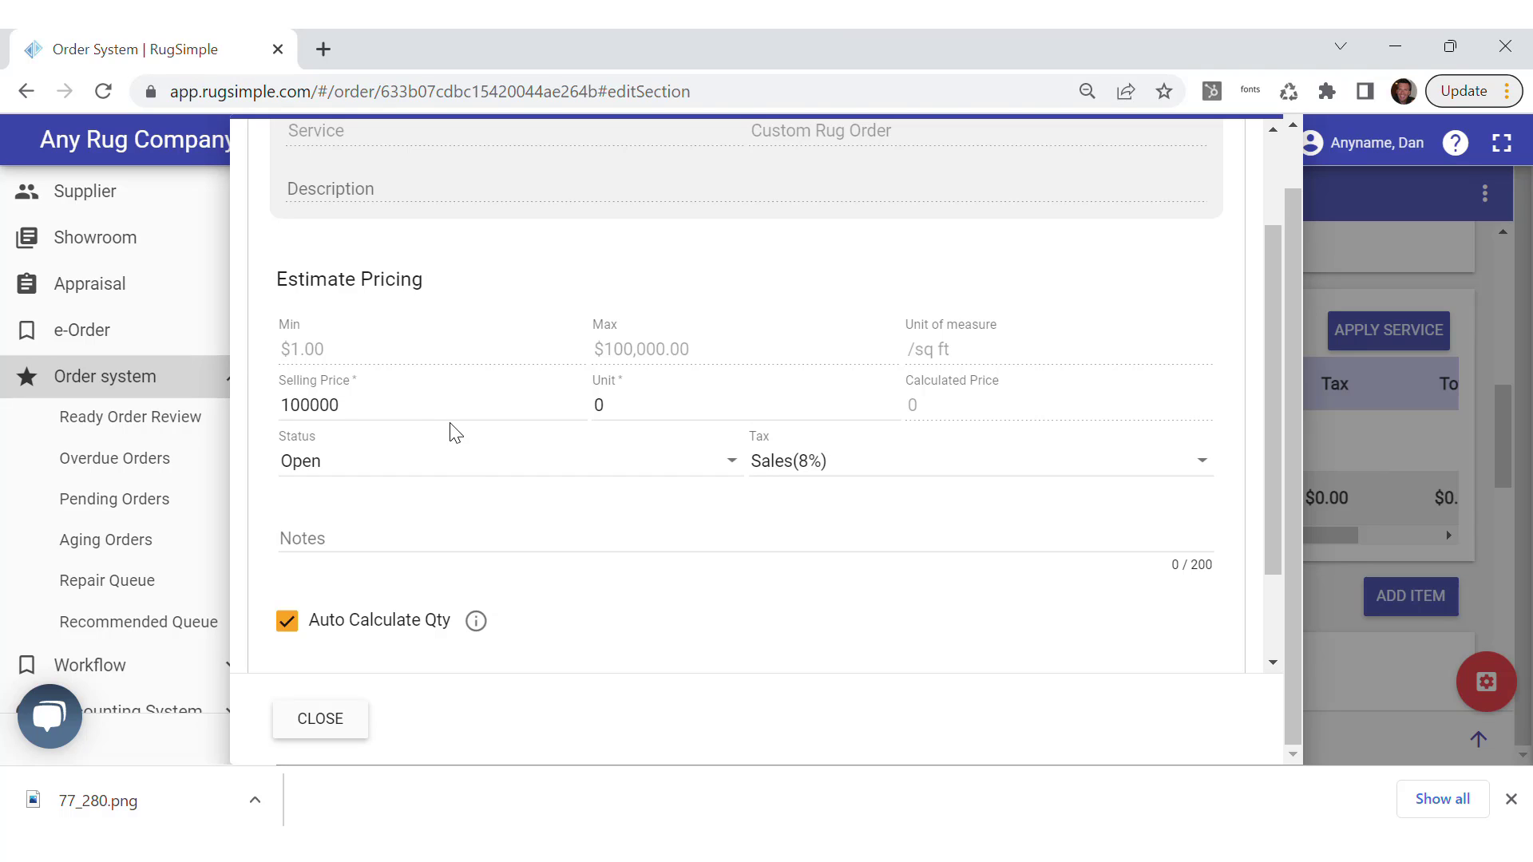
pyautogui.moveTo(342, 405); pyautogui.dragTo(242, 405)
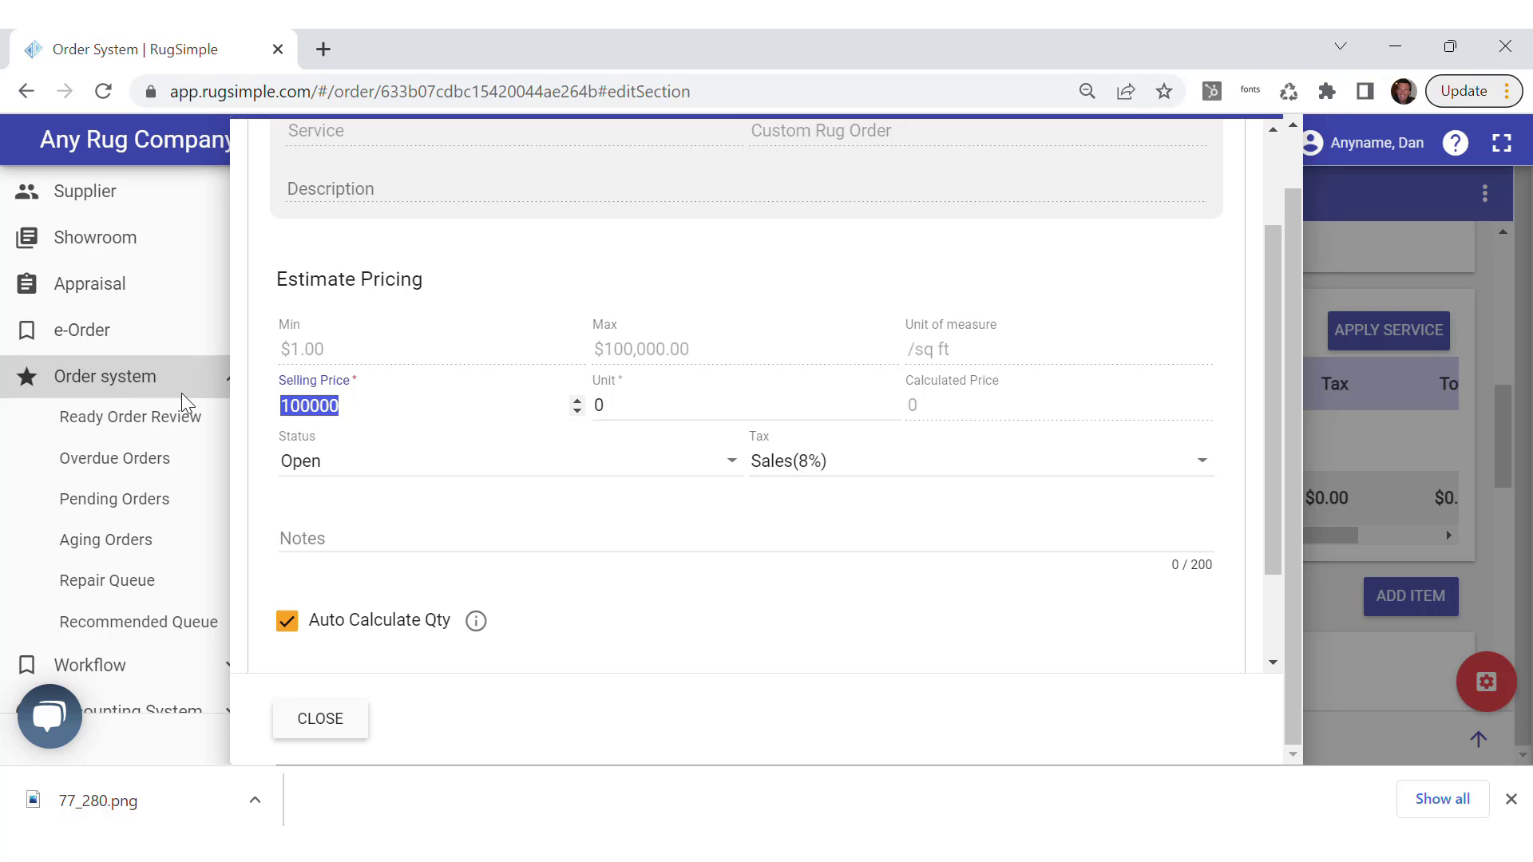
pyautogui.write('21.84')
pyautogui.click(630, 415)
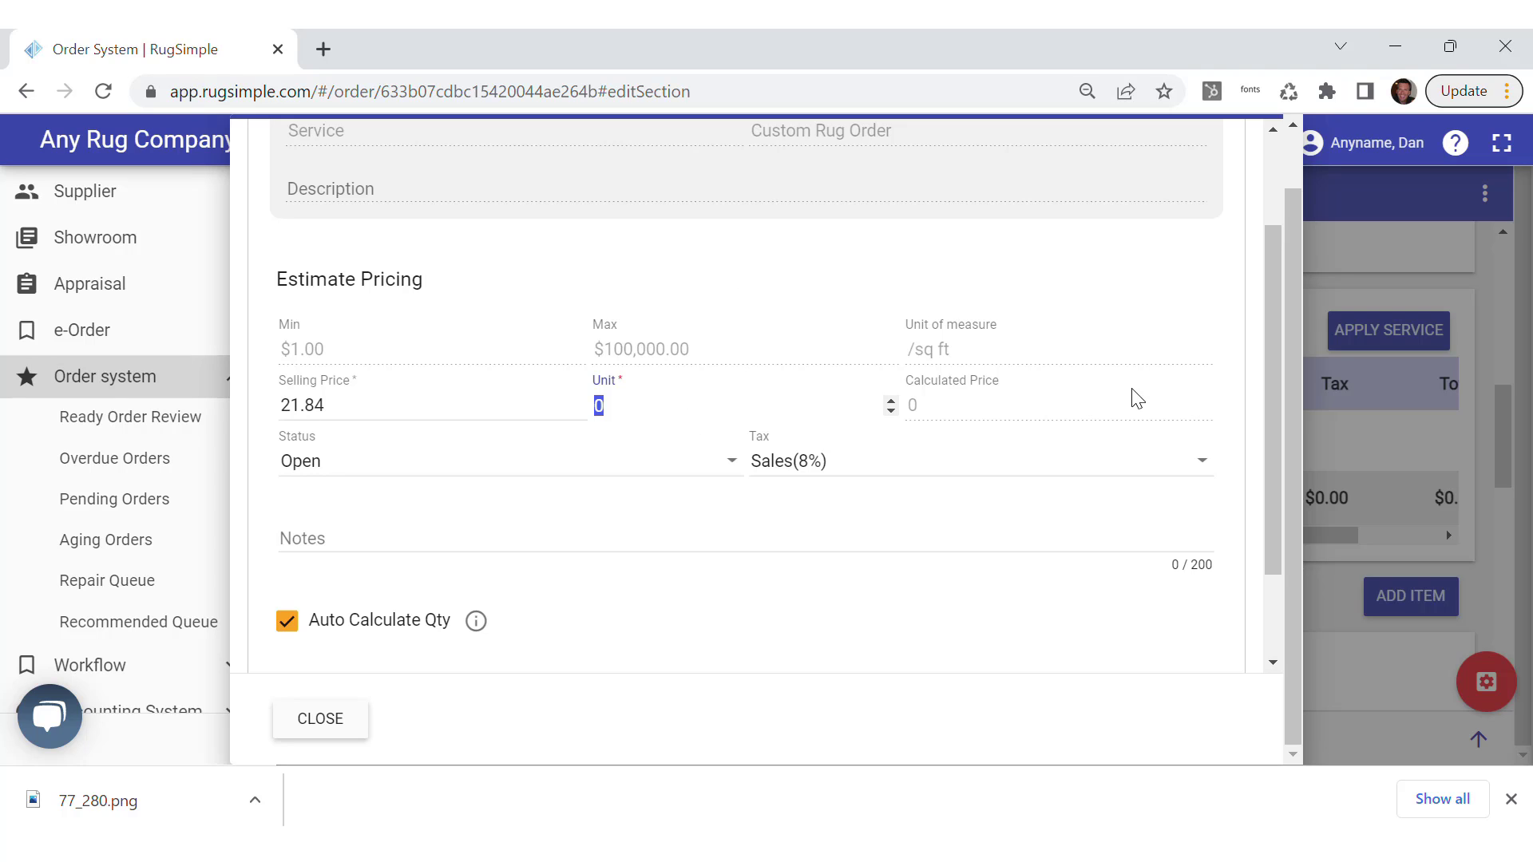
pyautogui.write('100')
pyautogui.moveTo(1269, 433); pyautogui.dragTo(1281, 510)
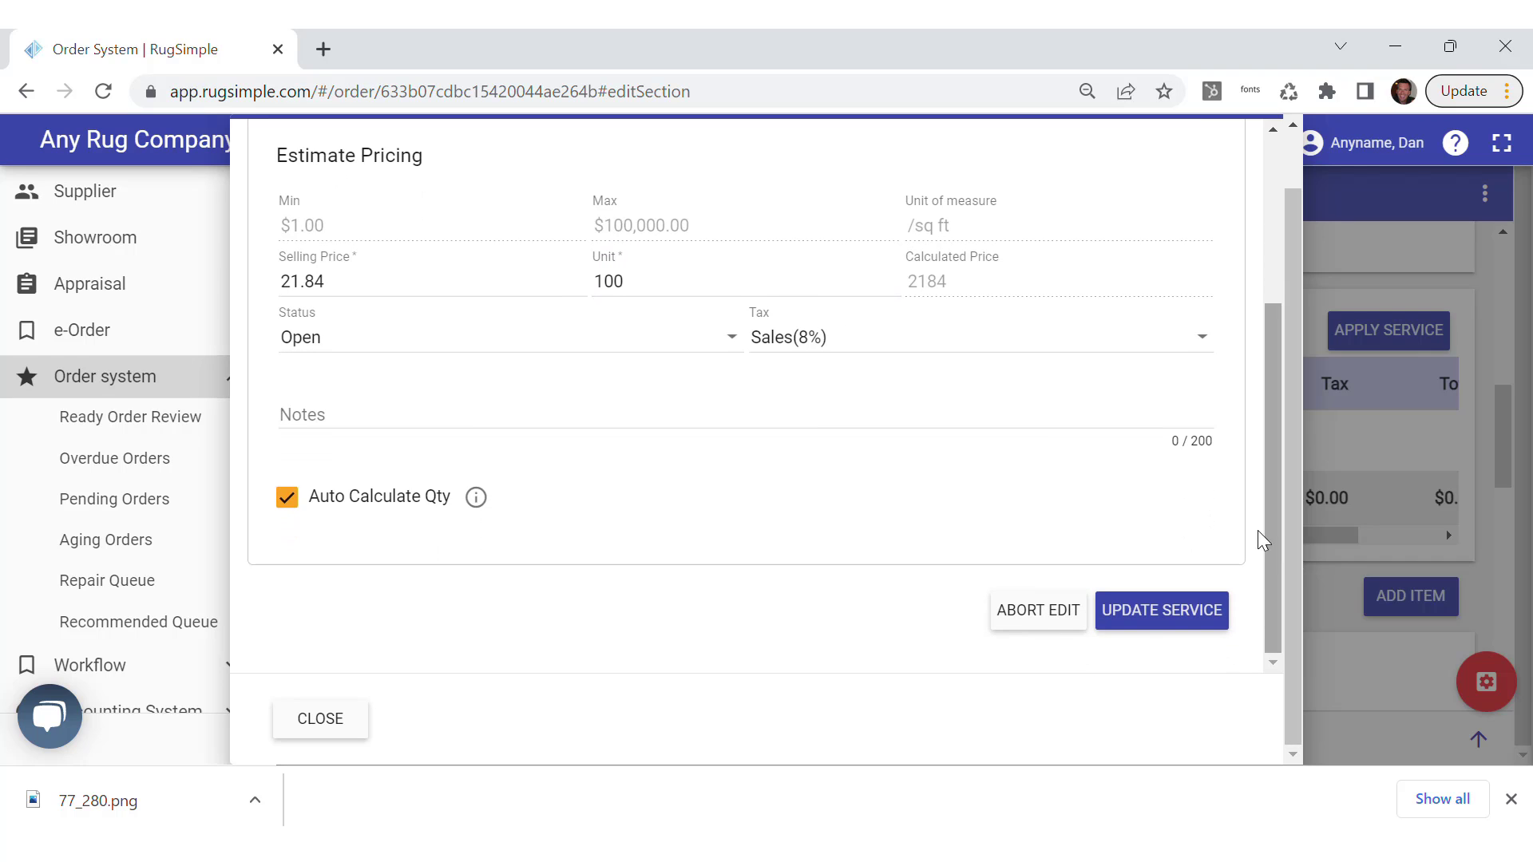
pyautogui.click(1157, 616)
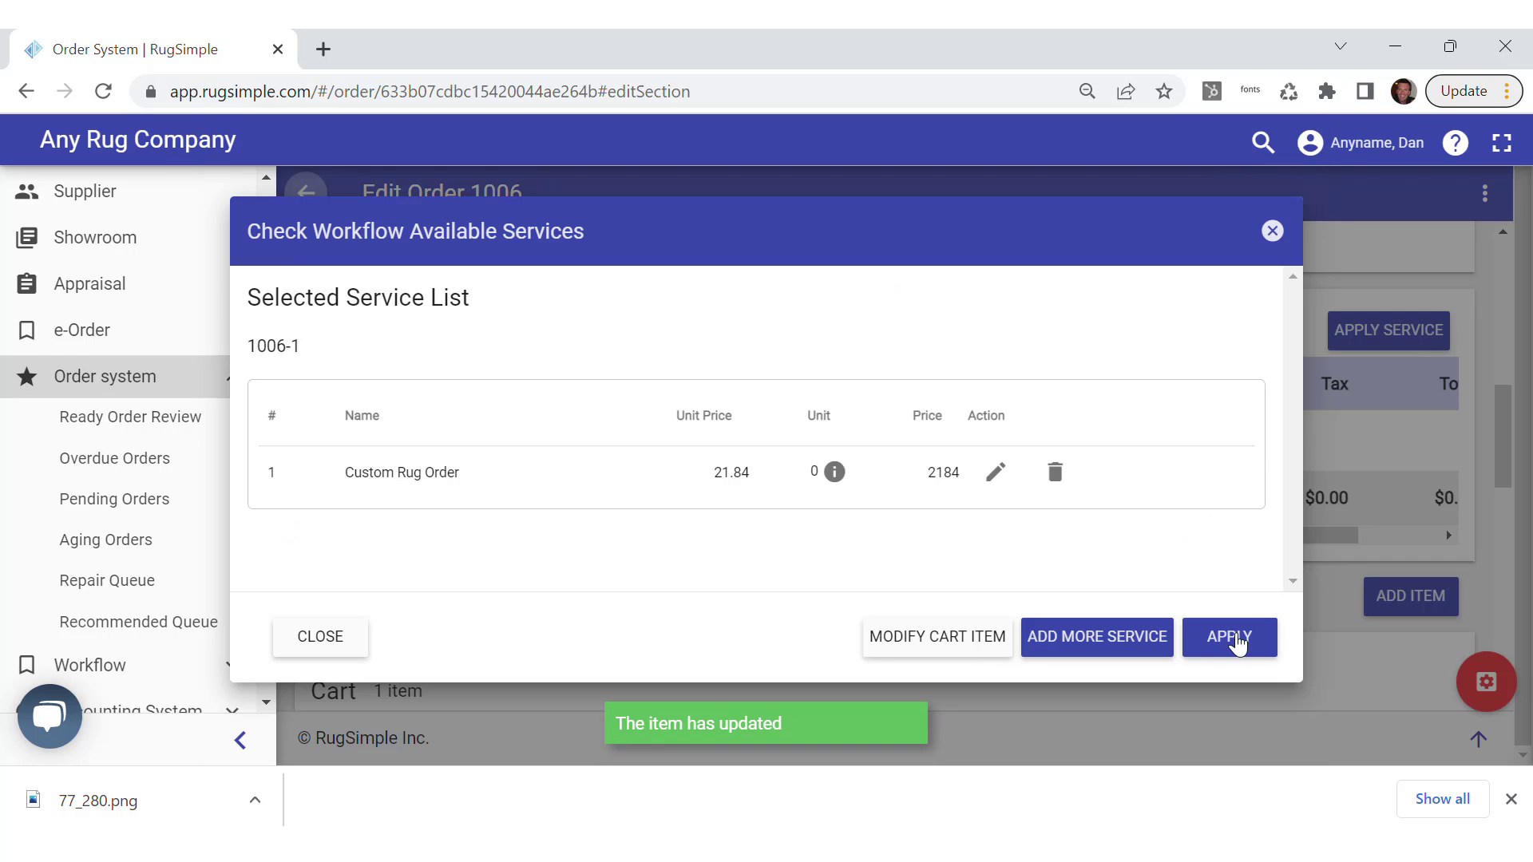
pyautogui.click(1224, 648)
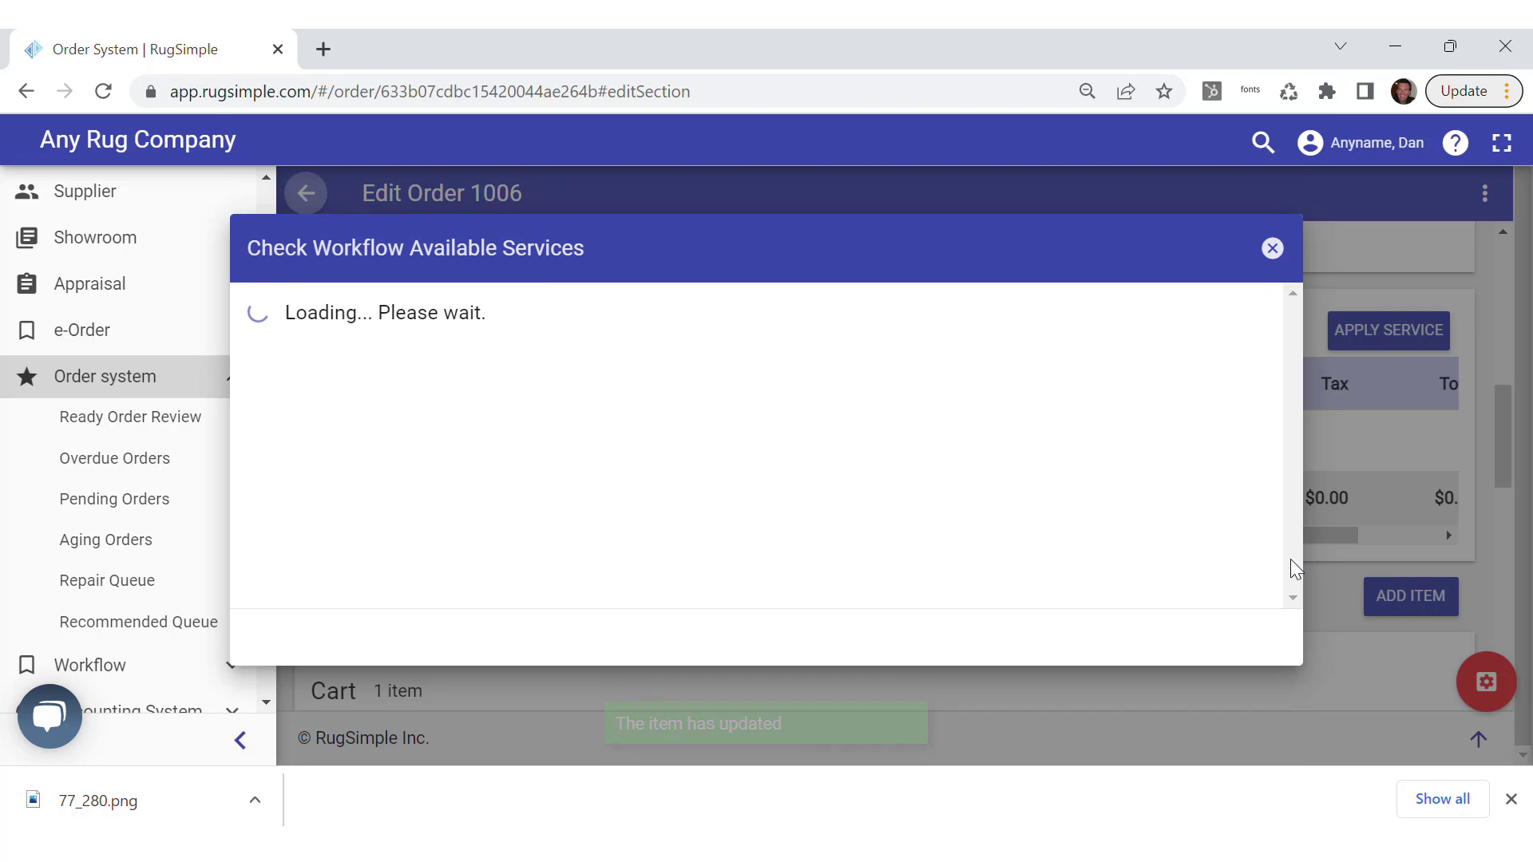
pyautogui.click(1213, 637)
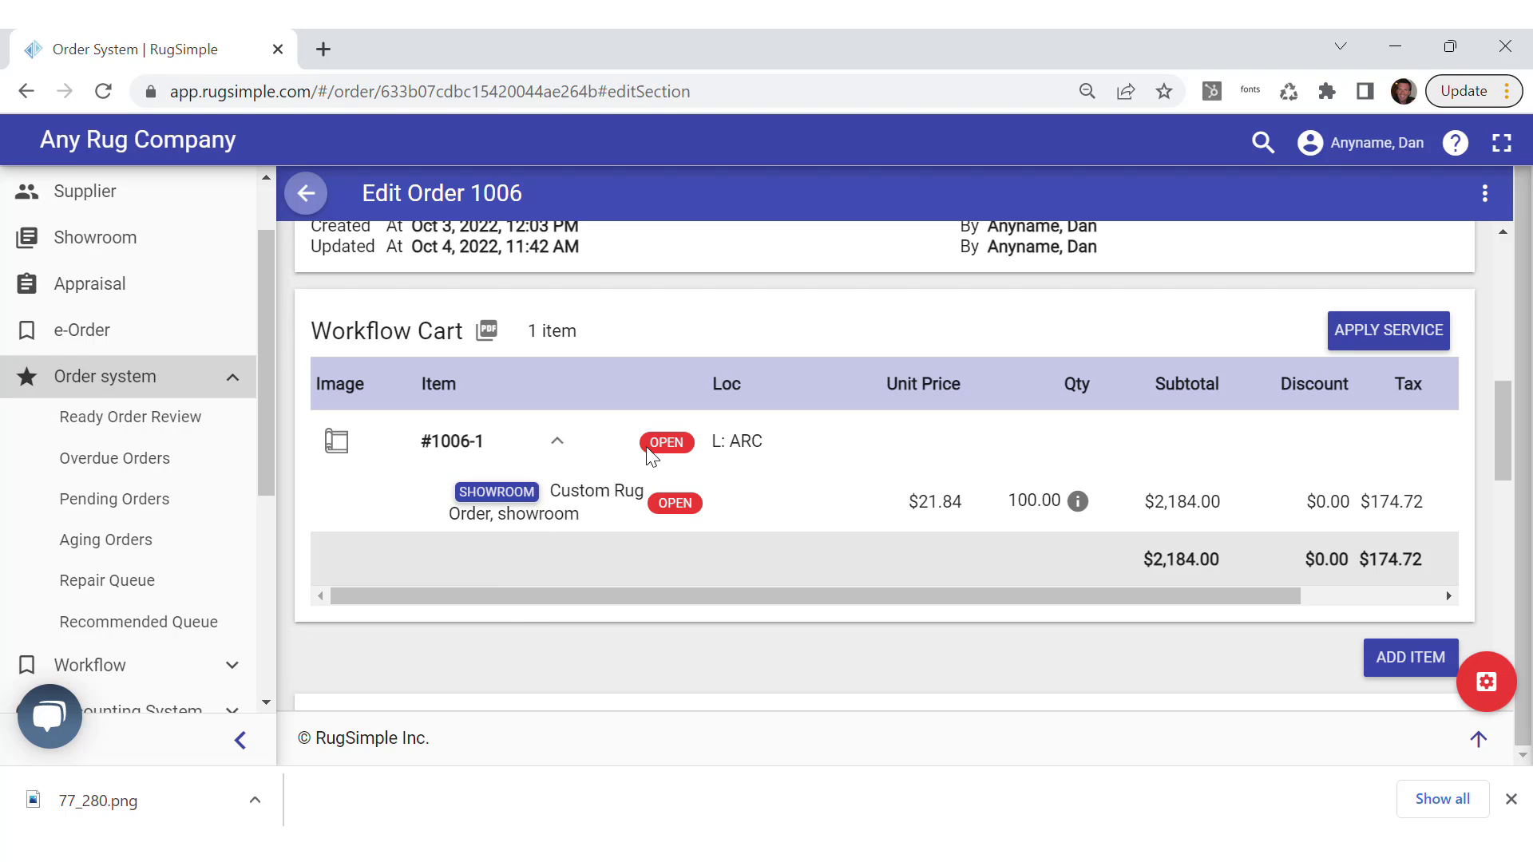
# Generate the Workflow print PDF for the order's Workflow Cart
pyautogui.scroll(3, 599, 463)
pyautogui.scroll(-3, 548, 477)
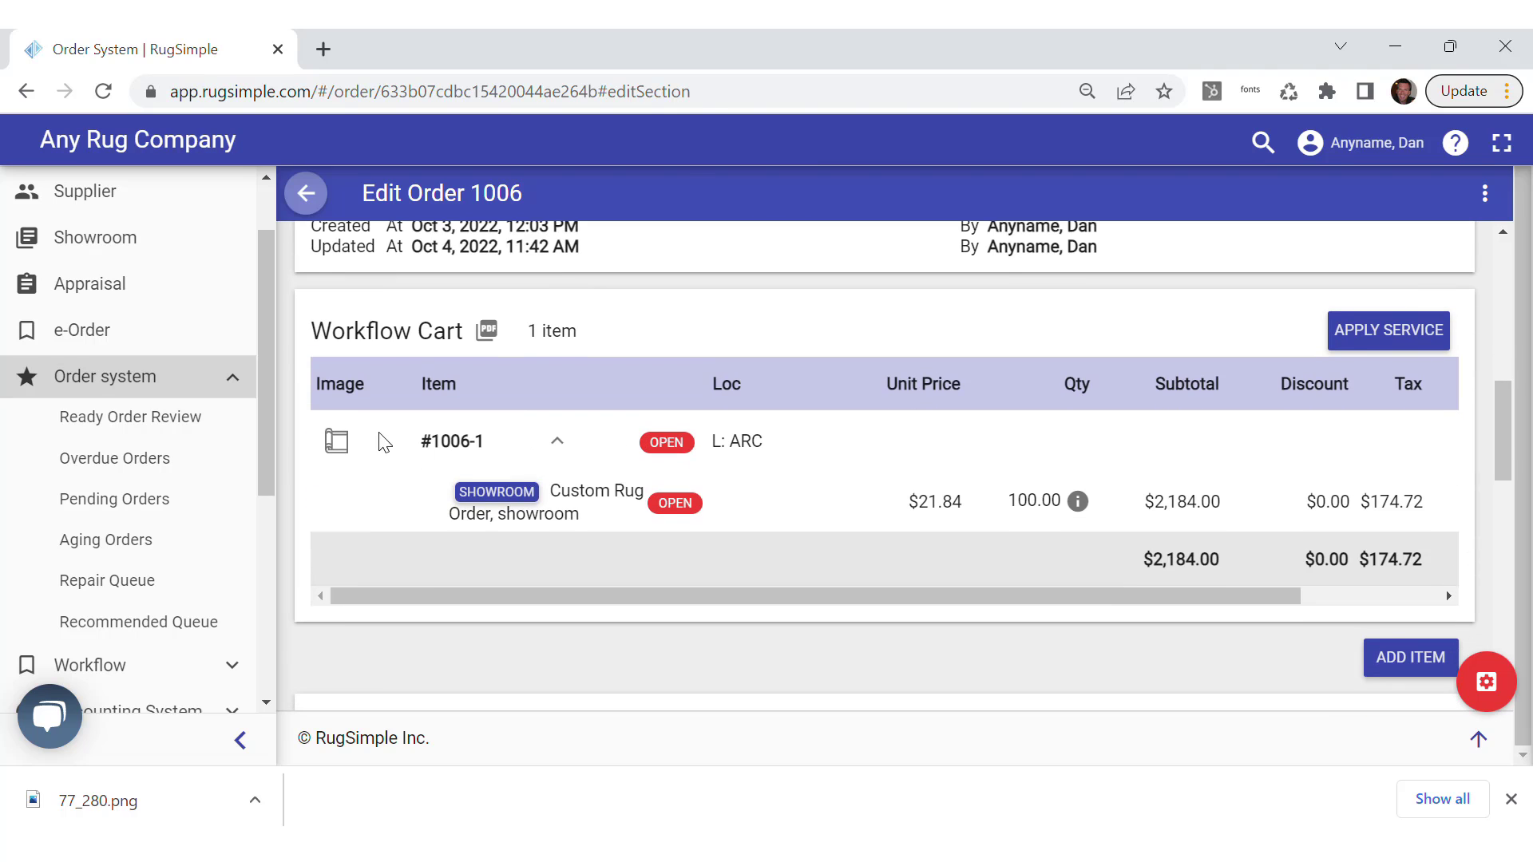
pyautogui.click(487, 329)
pyautogui.click(712, 439)
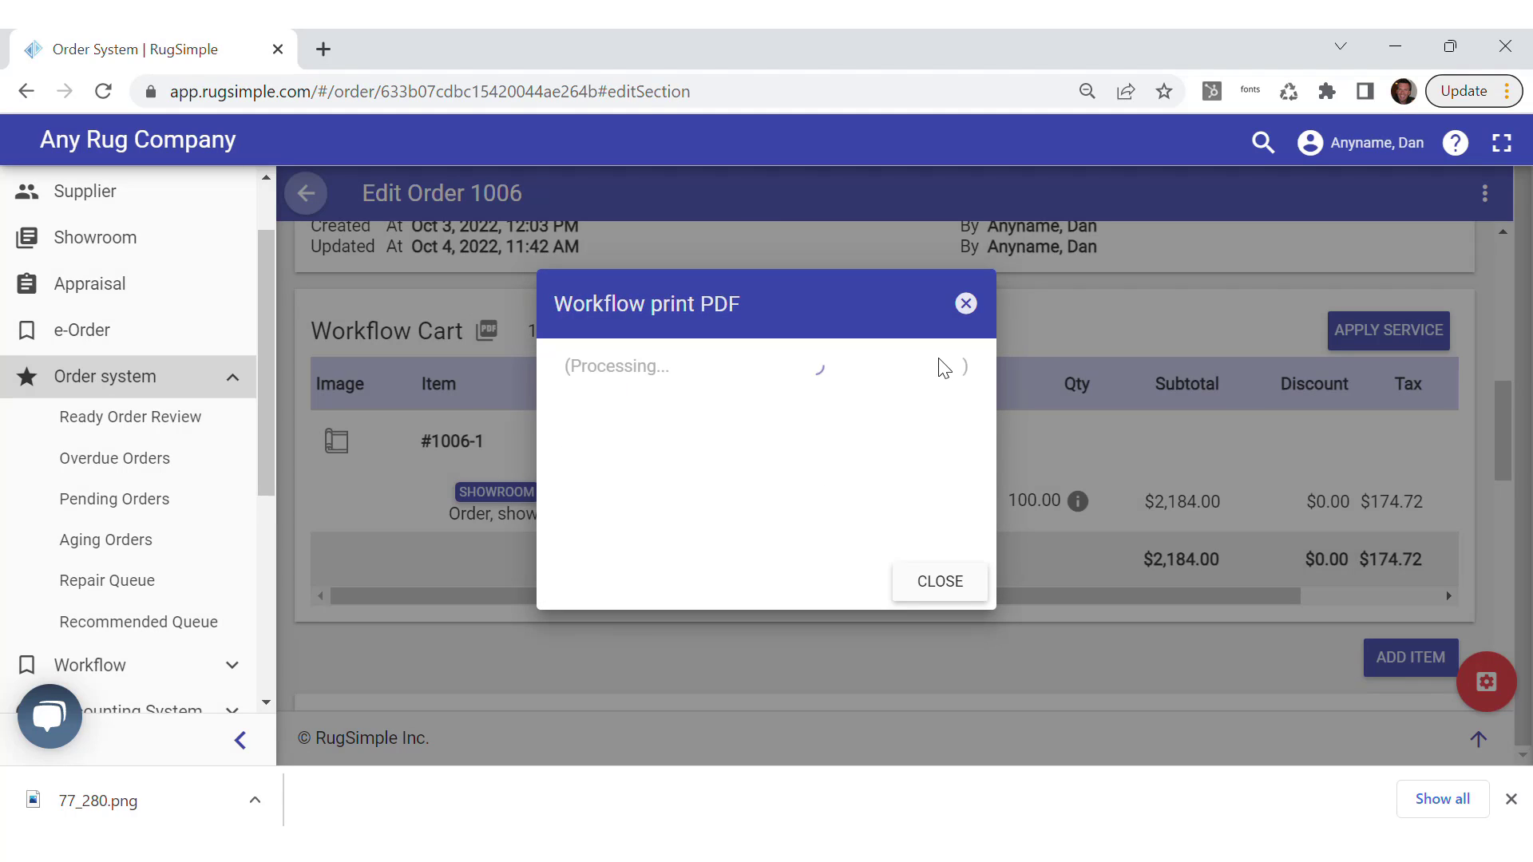